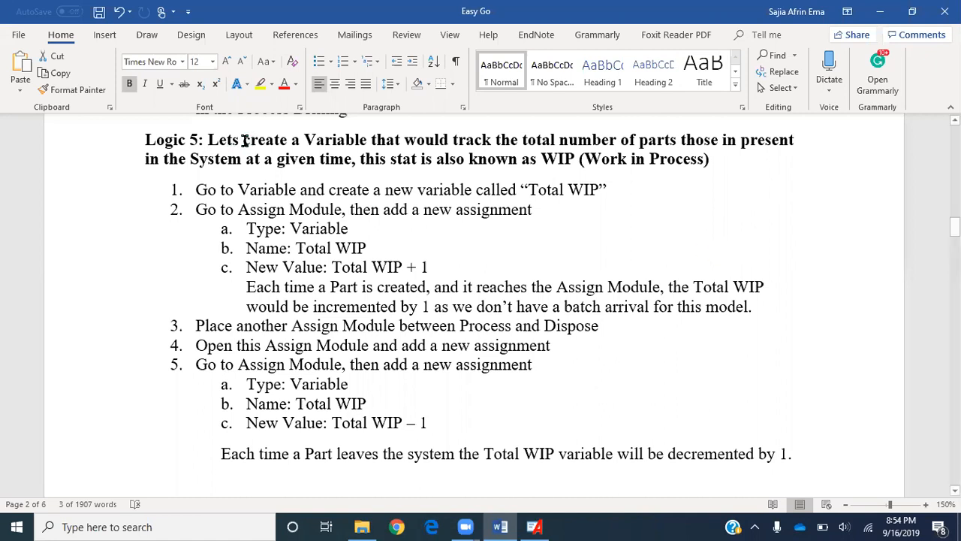
Read the Logic 5 instructions on creating a variable that tracks WIP (Work in Process).
left_click_drag(241, 141, 367, 146)
left_click(550, 215)
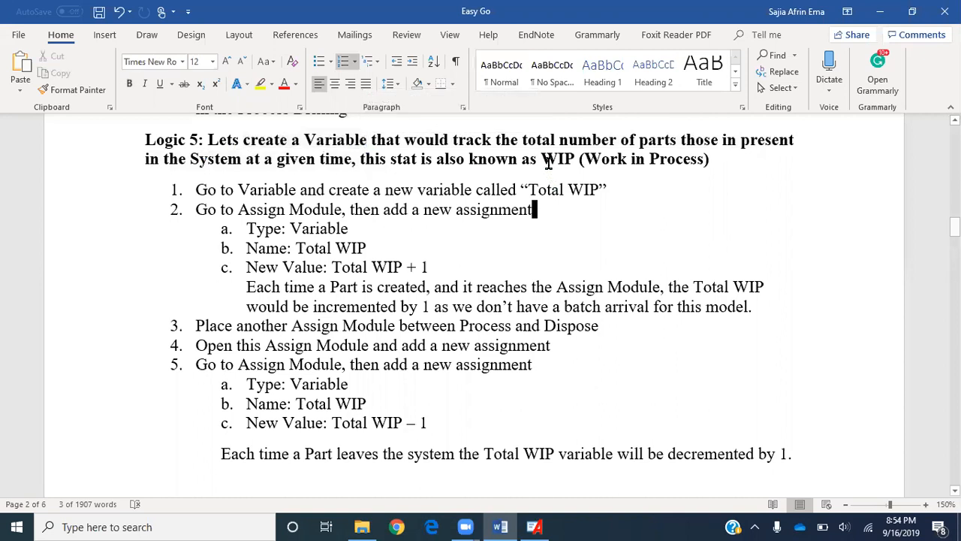
left_click_drag(541, 158, 725, 174)
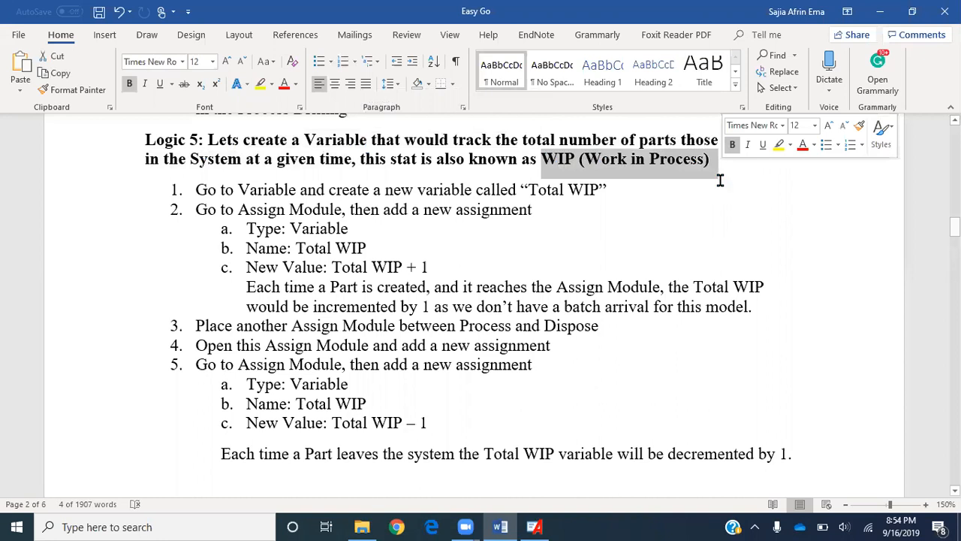
left_click(694, 208)
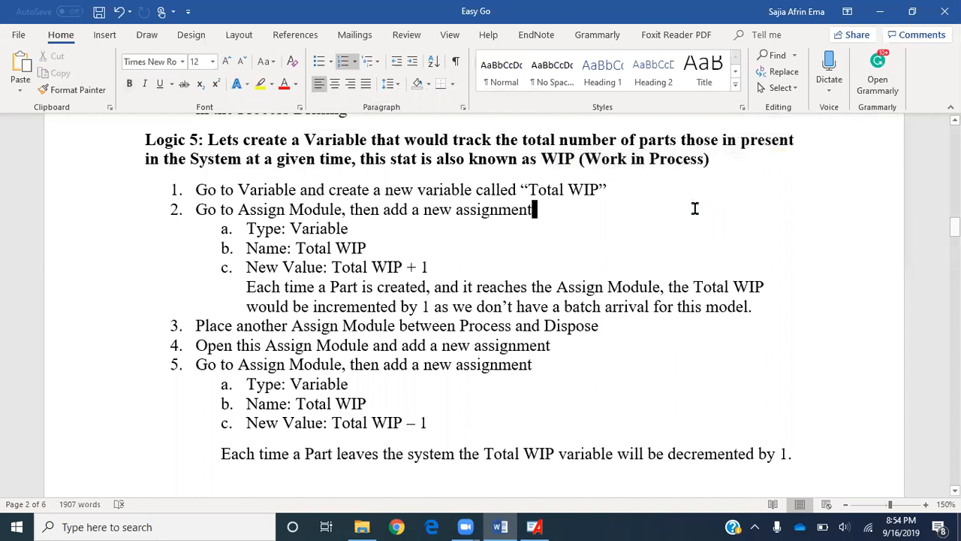
Switch to Arena and add a new row to the Basic Process Variable spreadsheet.
left_click(536, 527)
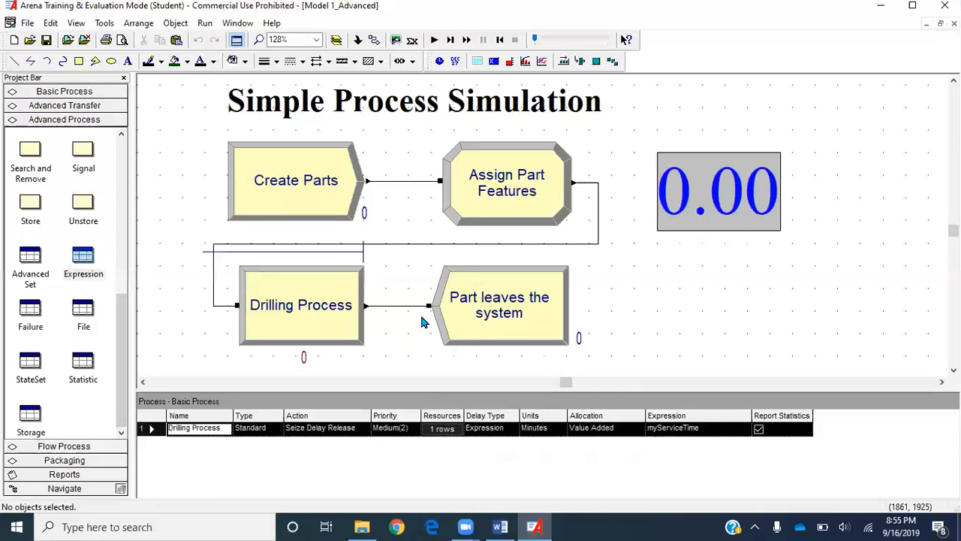
left_click(105, 96)
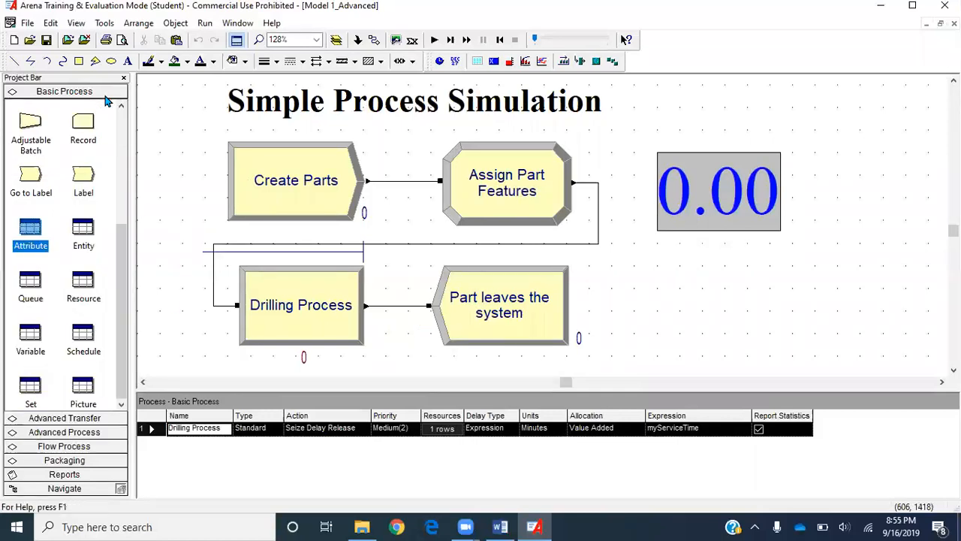
left_click(110, 194)
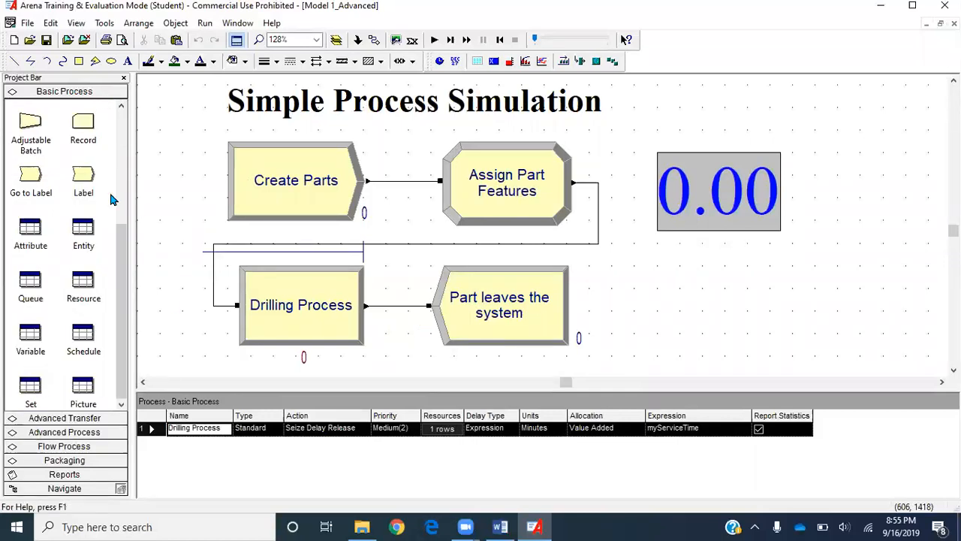
left_click(39, 335)
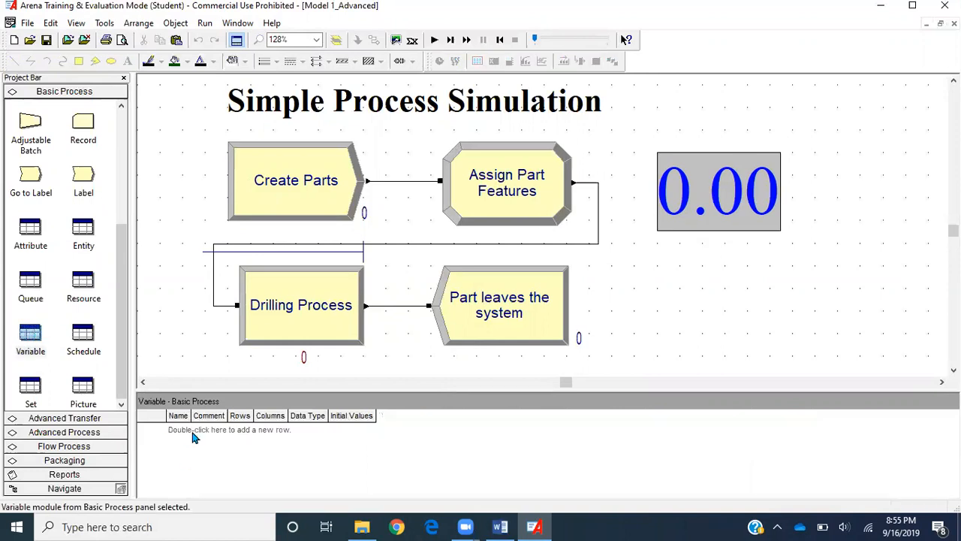
double_click(193, 433)
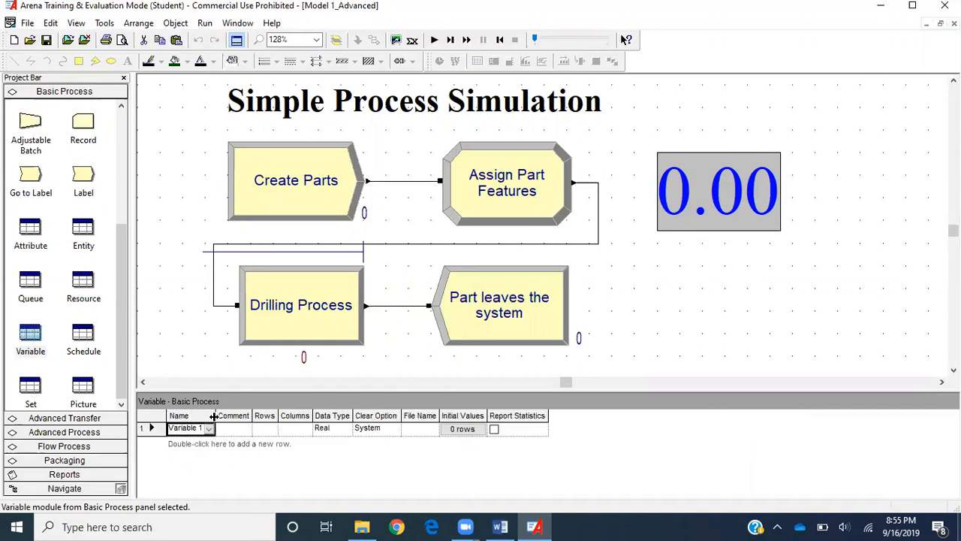
Widen the Name column and rename the new variable vTotalWIP.
left_click_drag(217, 417, 233, 416)
left_click(203, 428)
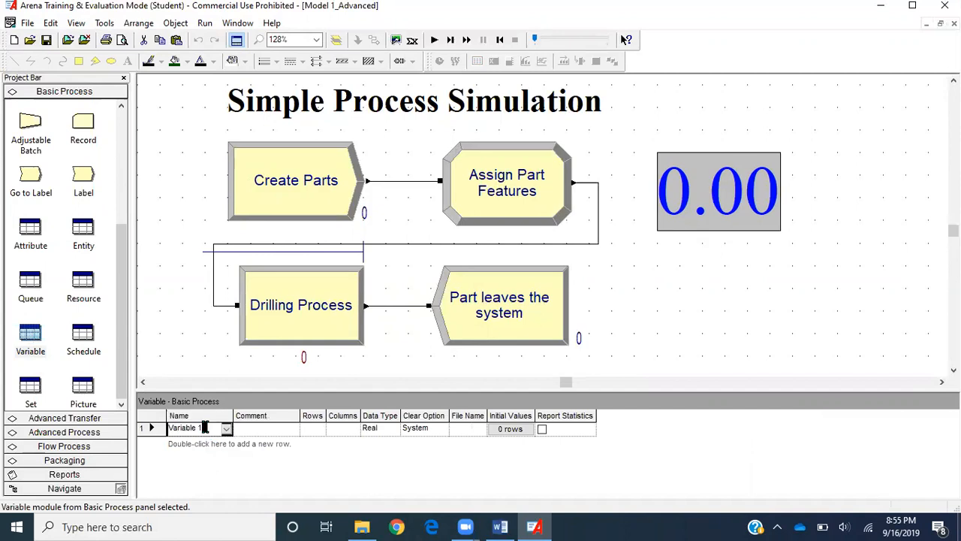
key("BackSpace")
key("BackSpace")
key("BackSpace")
key("BackSpace")
key("BackSpace")
key("BackSpace")
key("BackSpace")
key("BackSpace")
key("BackSpace")
key("BackSpace")
type("VTotalWIP")
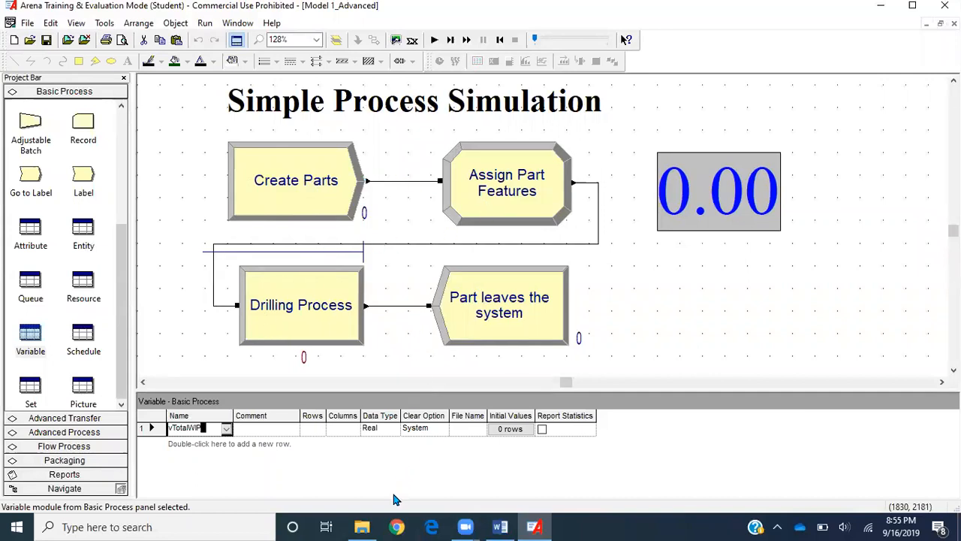
left_click(694, 271)
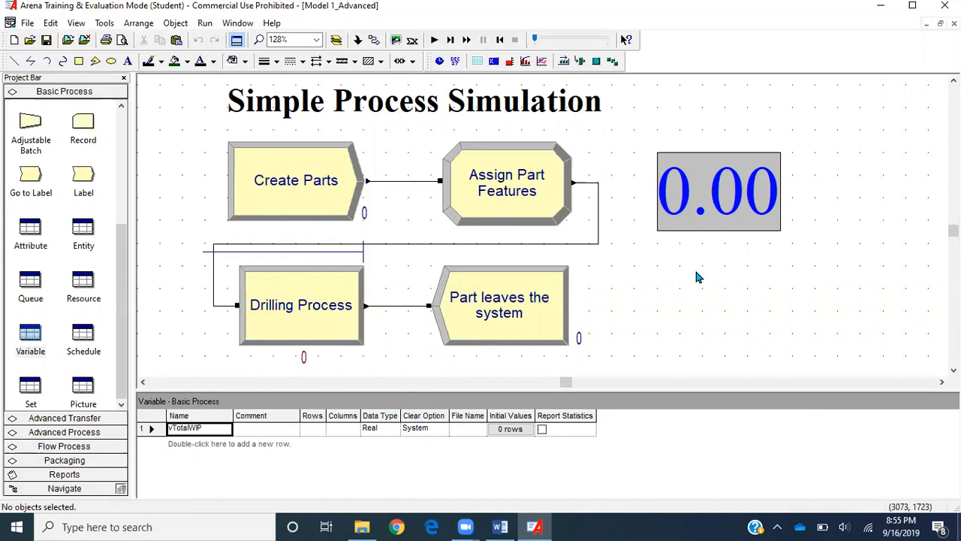
Add an assignment of type Variable for vTotalWIP to the end of the Assign Part Features module's list.
double_click(535, 195)
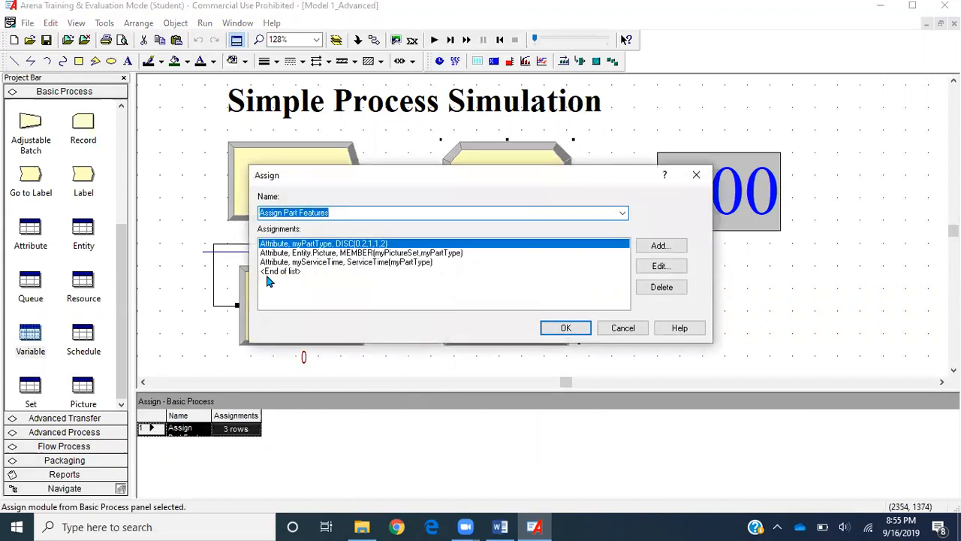
left_click(270, 272)
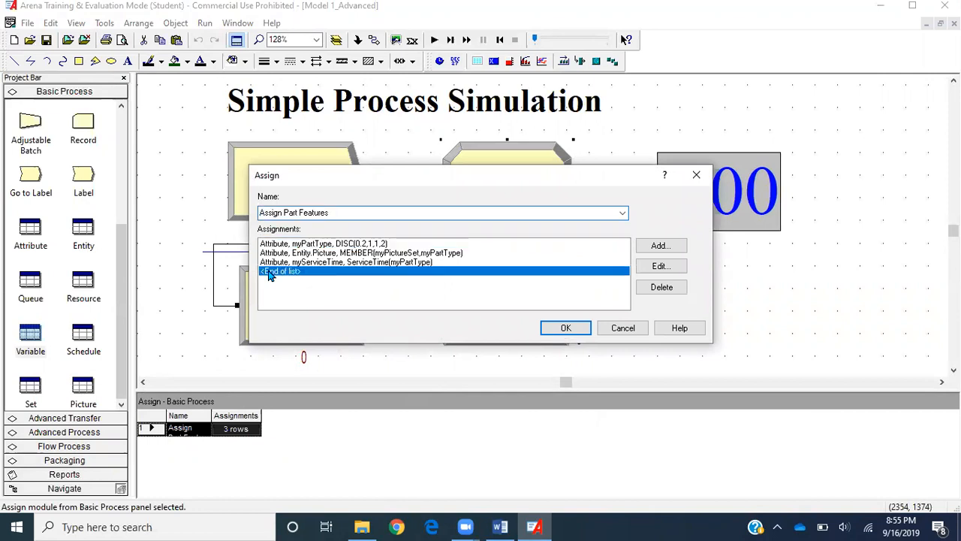
left_click(660, 247)
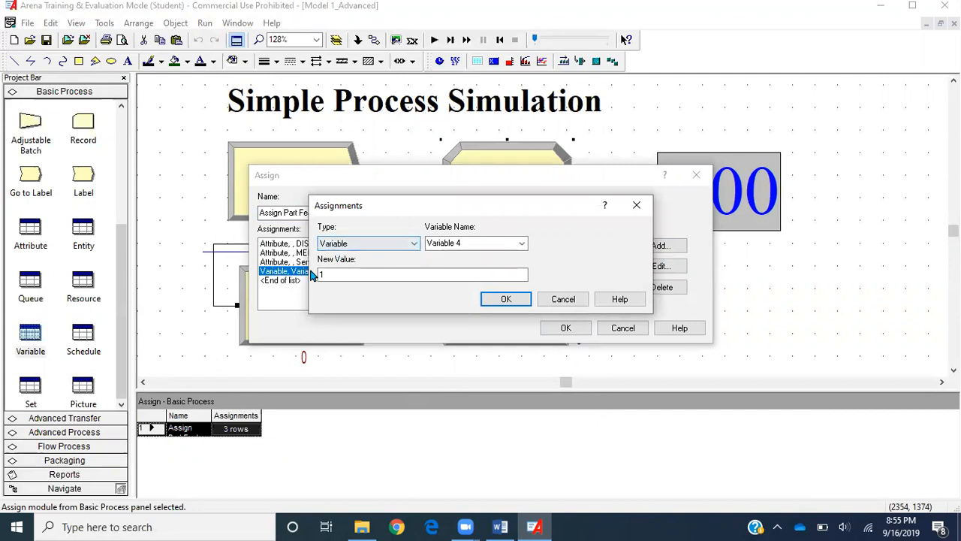
left_click(379, 244)
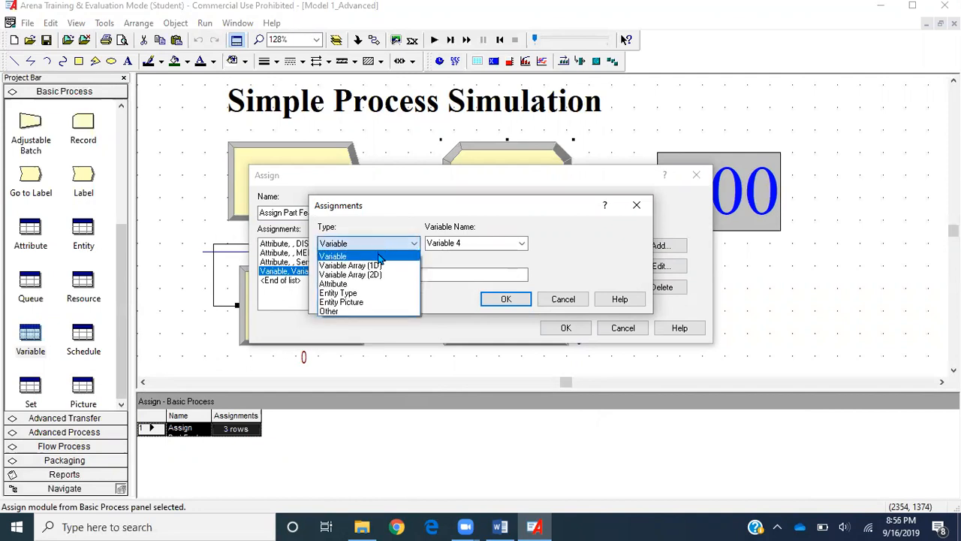
left_click(379, 258)
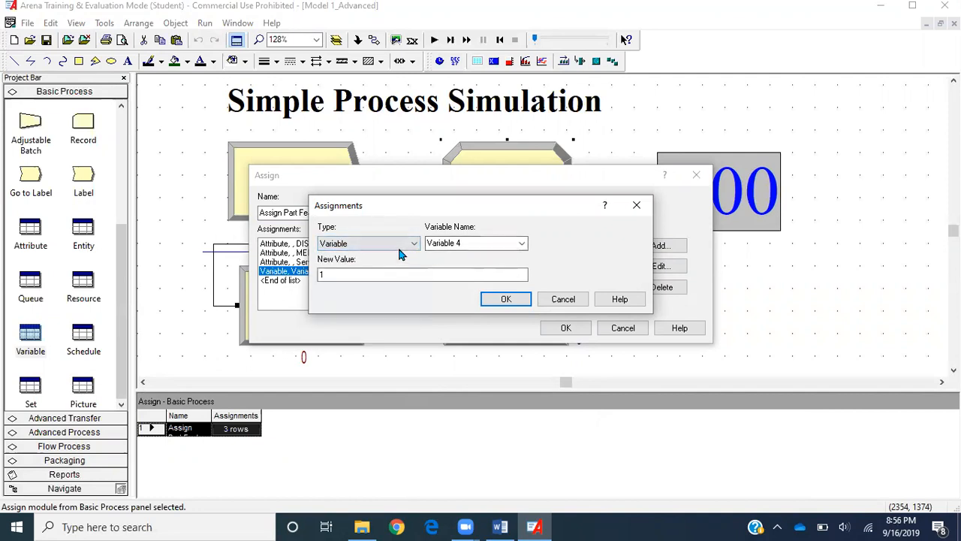
left_click(521, 243)
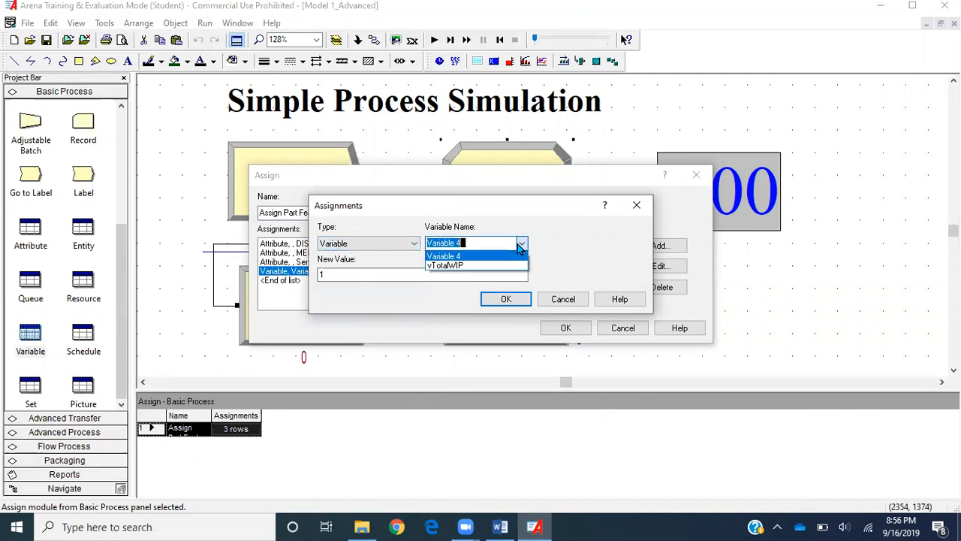
left_click(485, 266)
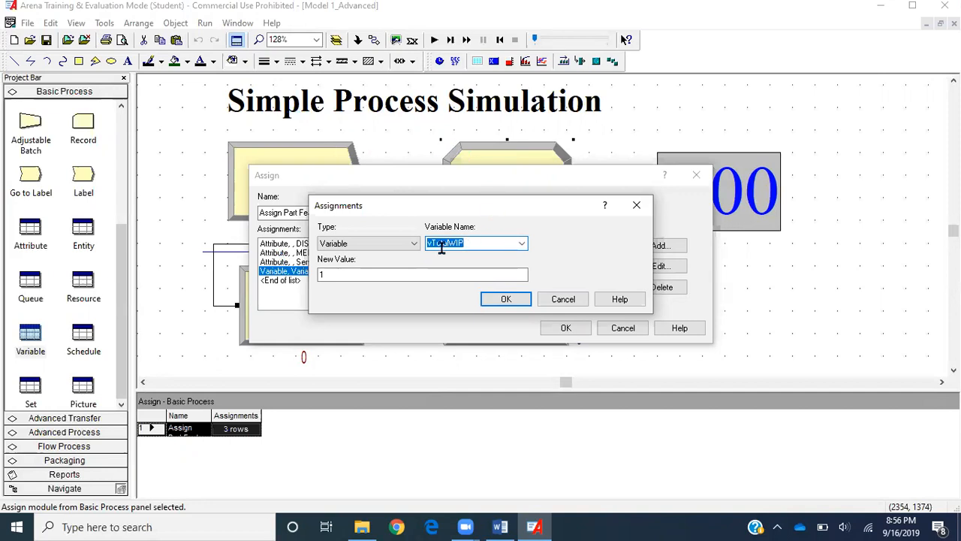
left_click(506, 299)
left_click(565, 330)
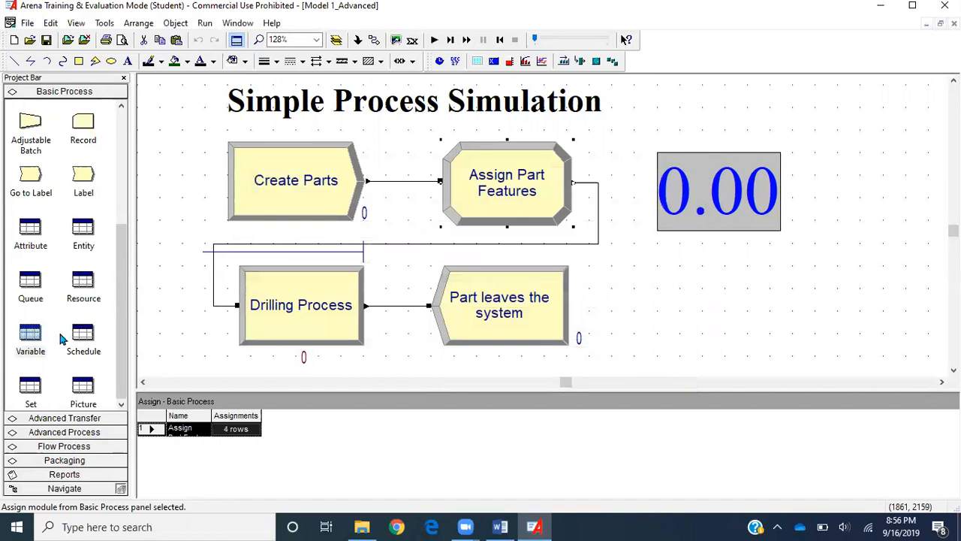
Check the initial value of the vTotalWIP variable.
left_click(31, 335)
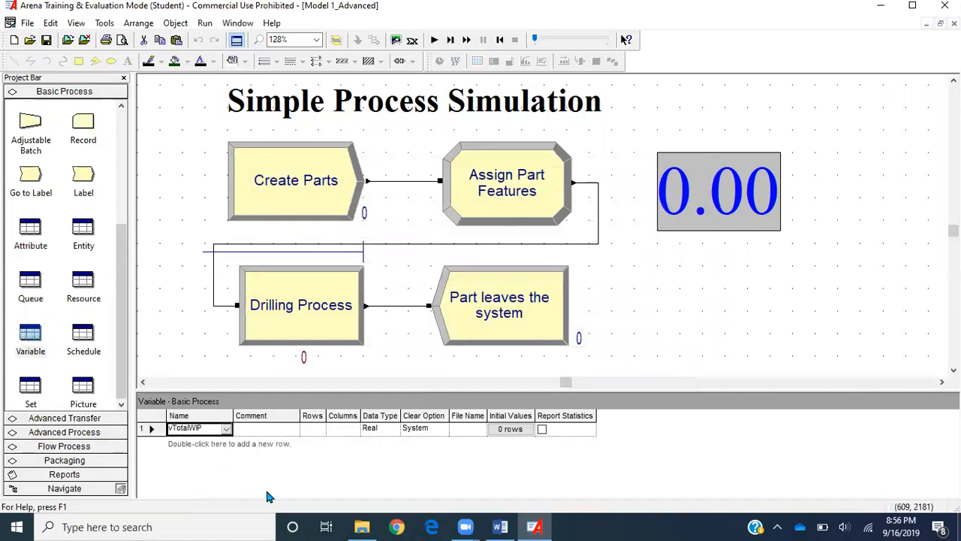
left_click(517, 430)
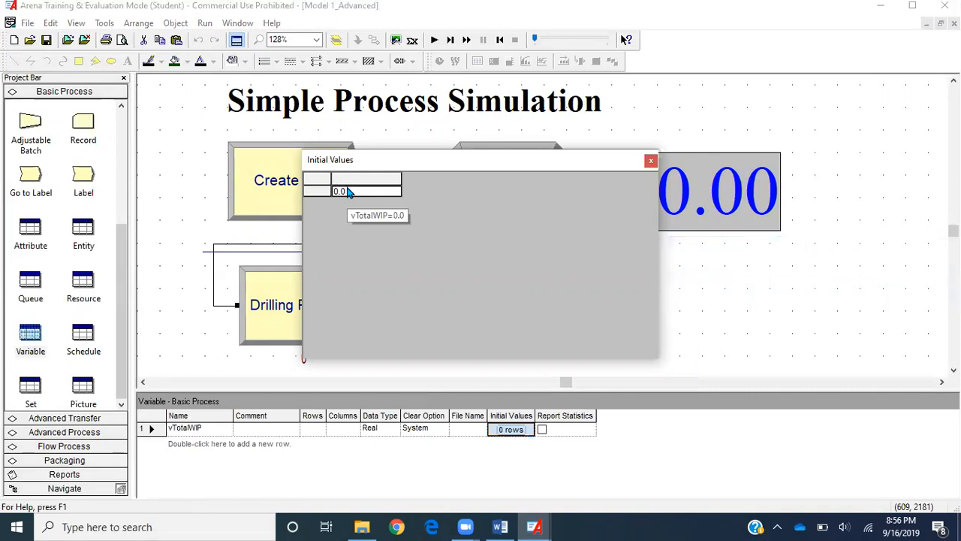
left_click(650, 160)
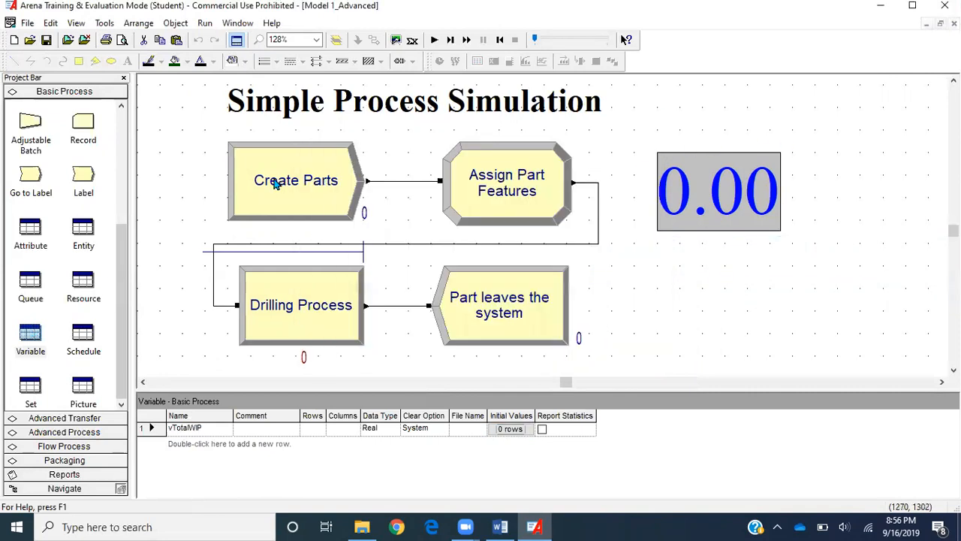
Set the new value of the vTotalWIP assignment in the Assign Part Features module to vTotalWIP+1.
double_click(505, 208)
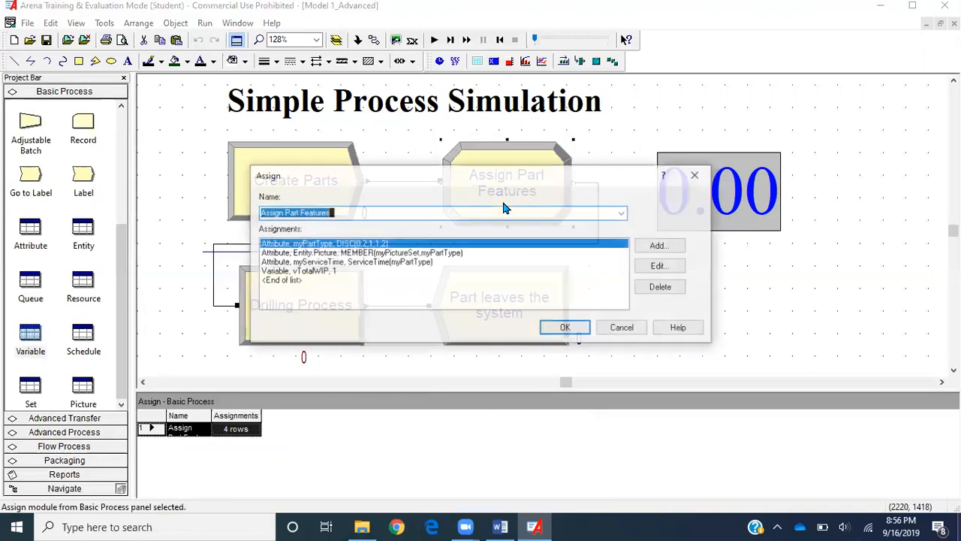
double_click(304, 272)
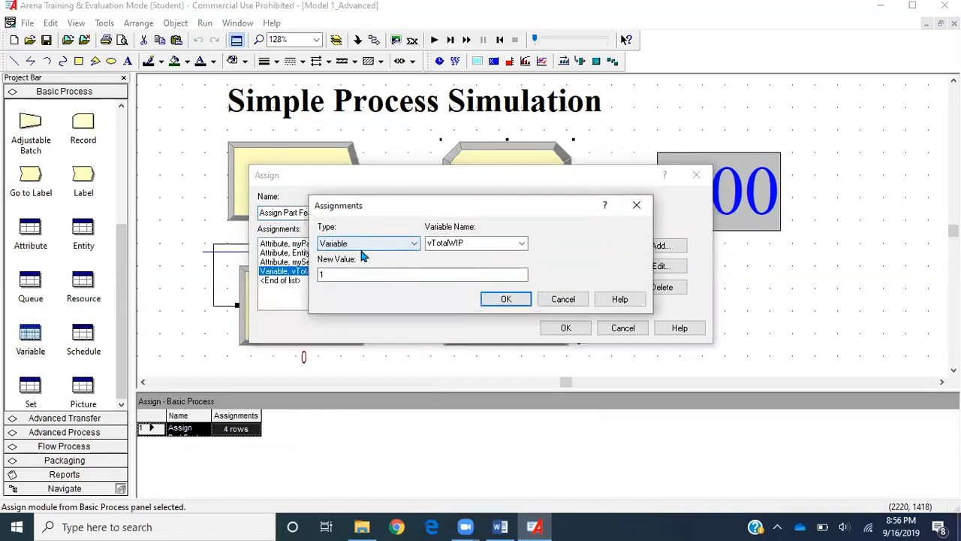
double_click(467, 242)
right_click(467, 242)
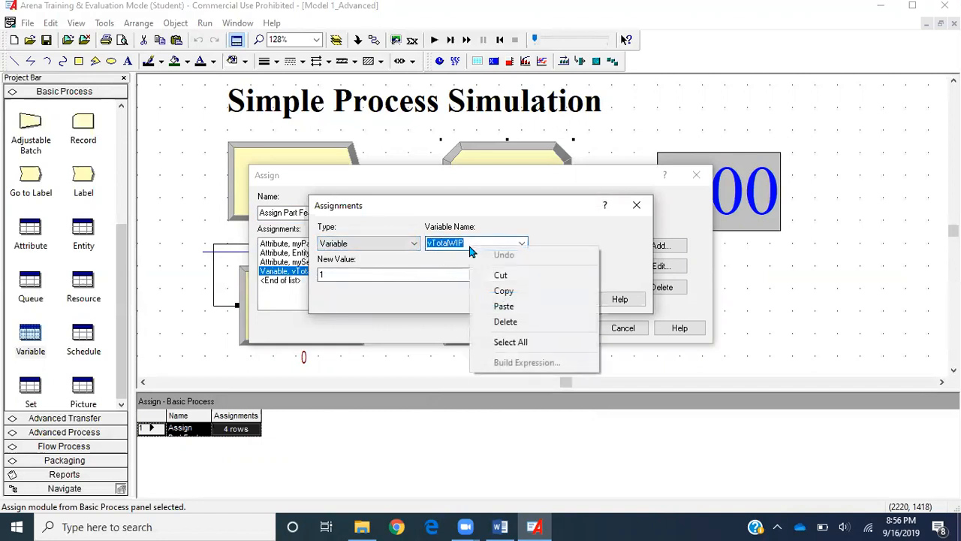
left_click(504, 291)
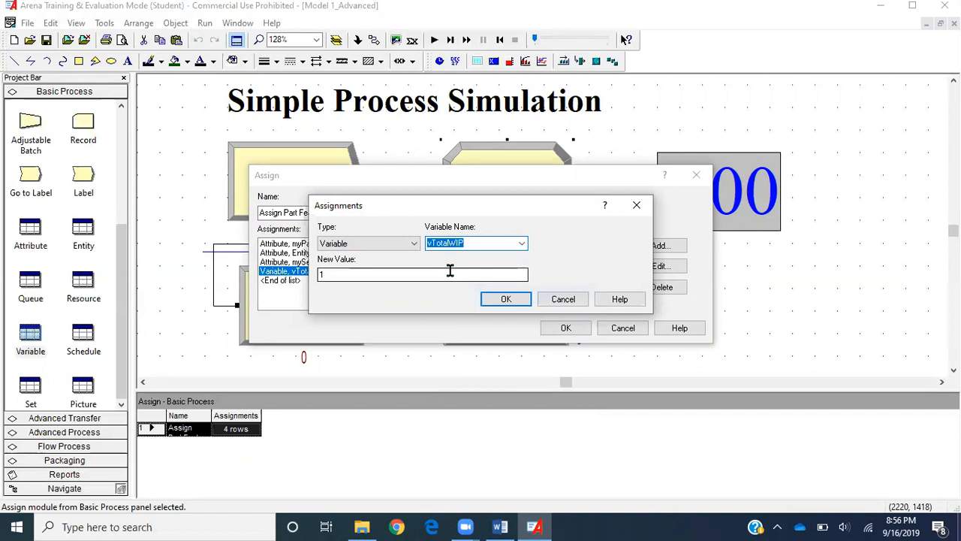
double_click(450, 272)
key("ctrl+v")
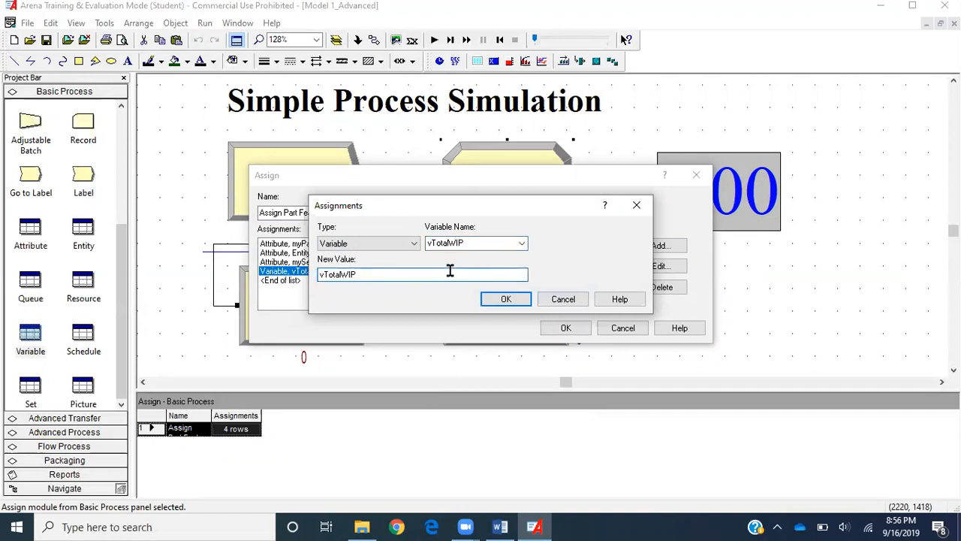
type("+1")
left_click(506, 299)
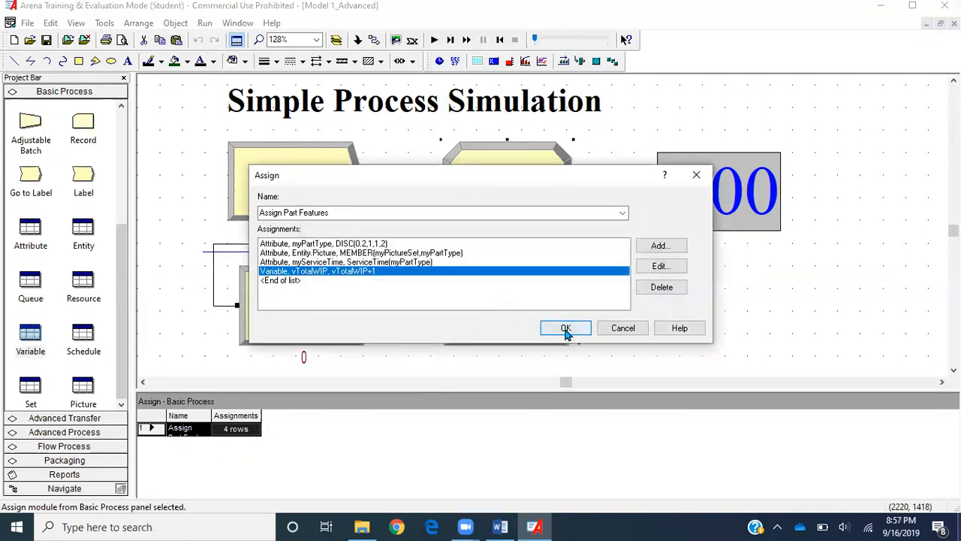
left_click(565, 328)
Check the entities per arrival setting of the Create Parts module.
double_click(301, 169)
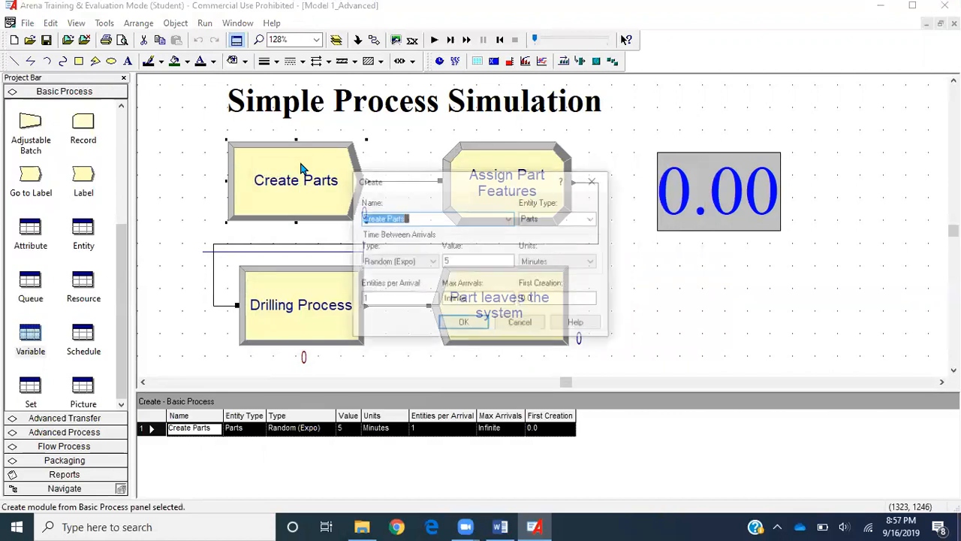
left_click(386, 298)
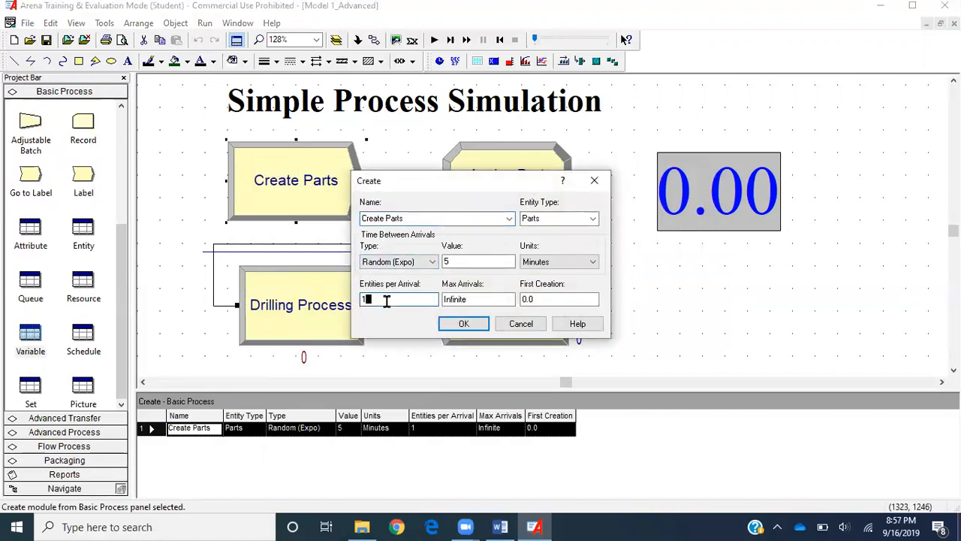
left_click(451, 325)
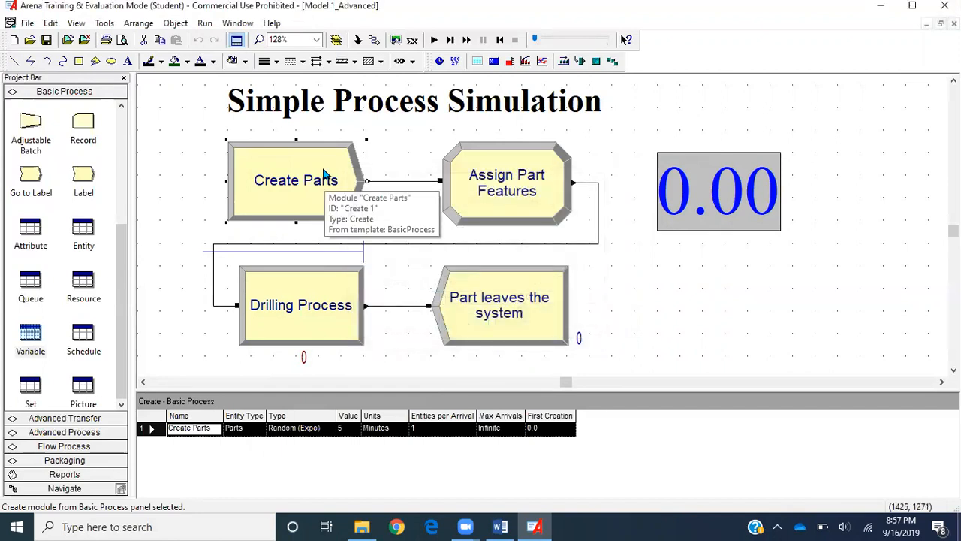
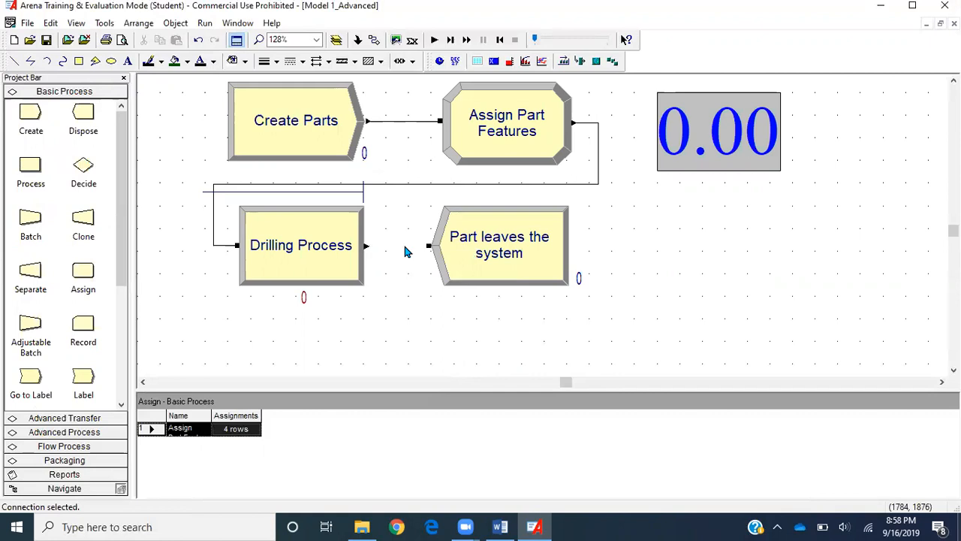
Move the "Part leaves the system" module down and place a new Assign module in its former spot beside Drilling Process.
left_click_drag(515, 264, 510, 364)
left_click(650, 304)
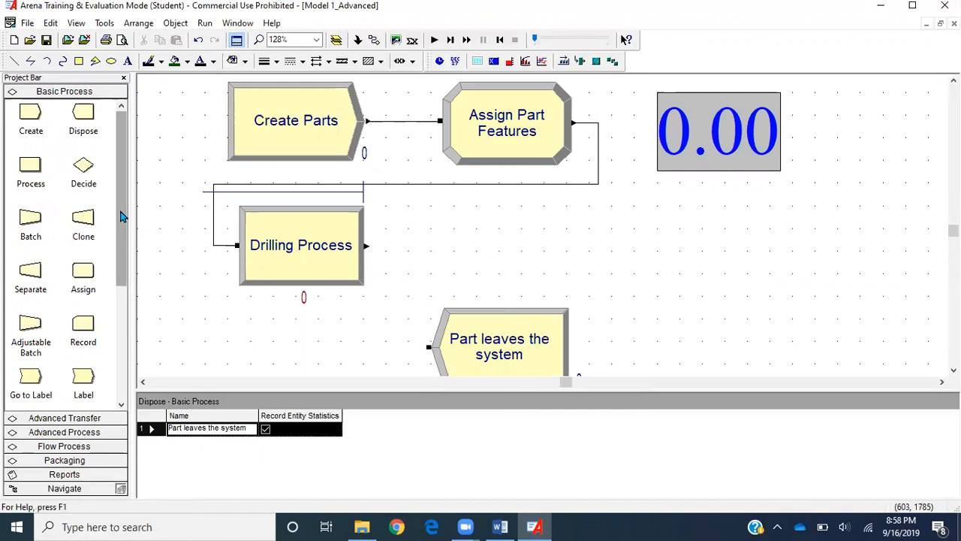
left_click_drag(85, 272, 436, 242)
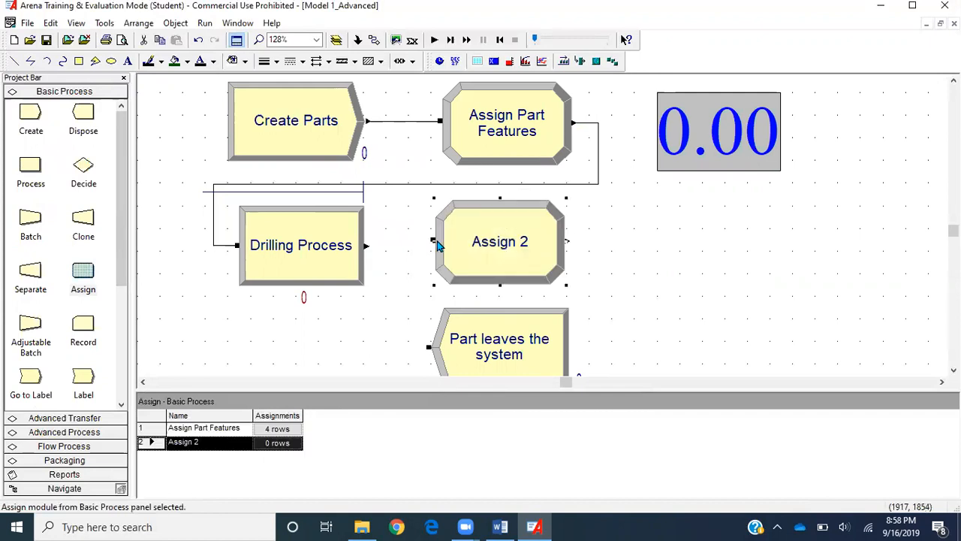
left_click(664, 274)
Connect Drilling Process to the Assign 2 module, and connect Assign 2 to the "Part leaves the system" module.
left_click(374, 39)
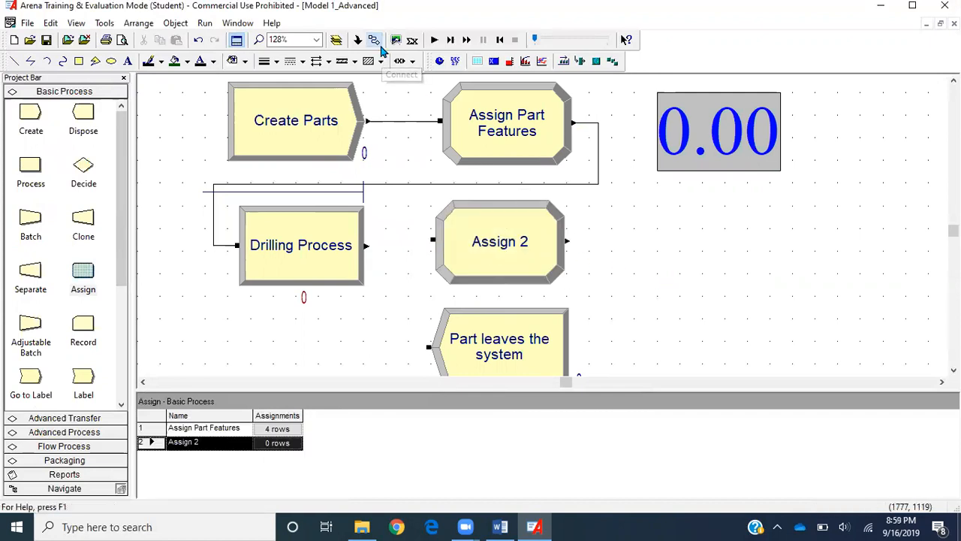
left_click(367, 244)
left_click(433, 239)
left_click(473, 248)
left_click_drag(474, 250, 474, 256)
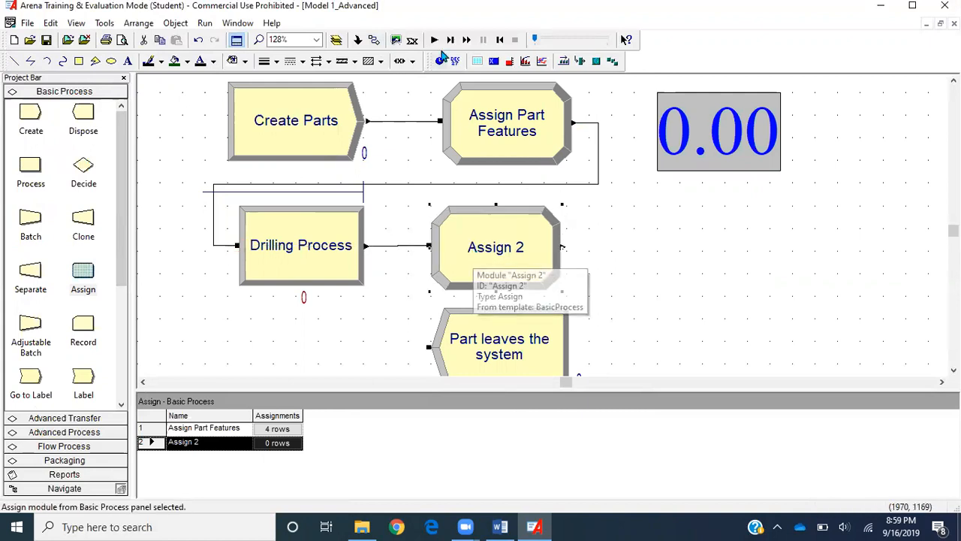
left_click(378, 42)
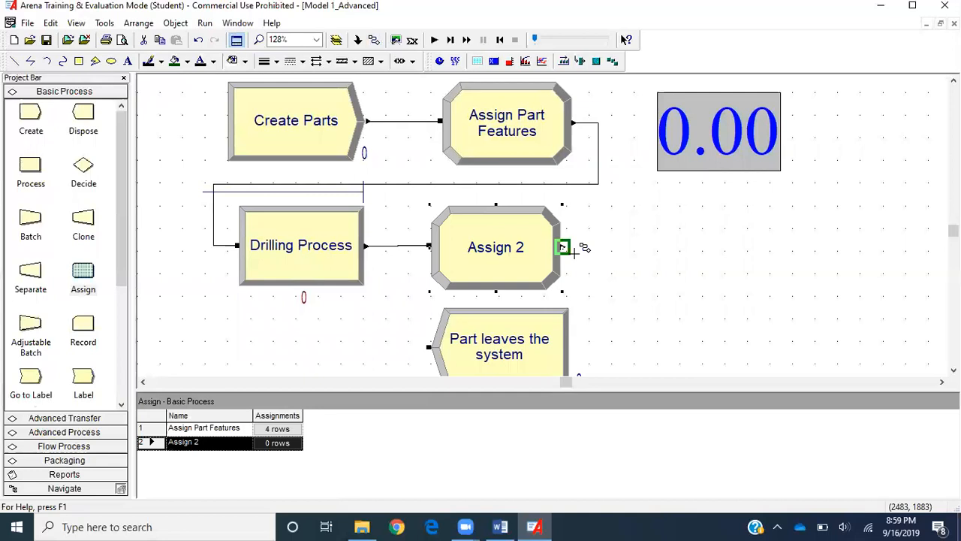
left_click(570, 250)
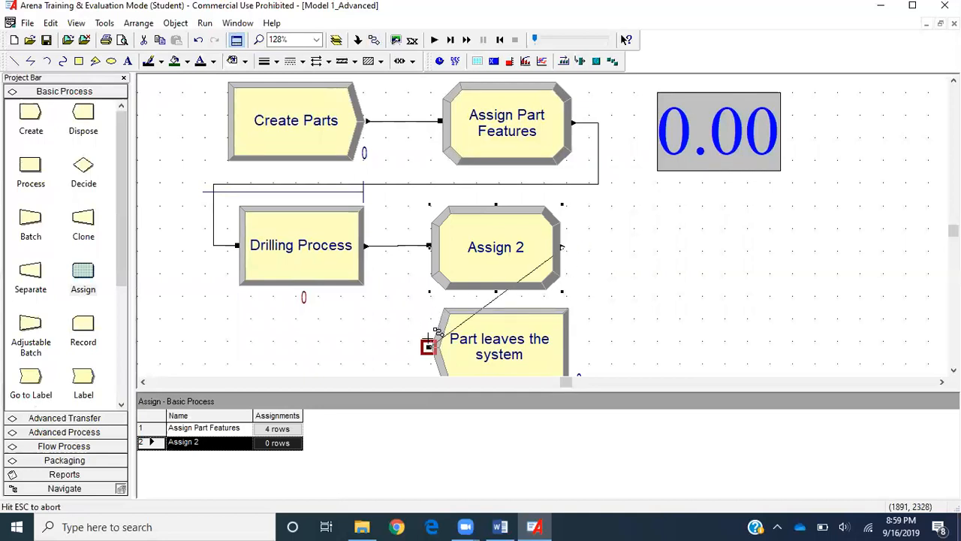
left_click(428, 346)
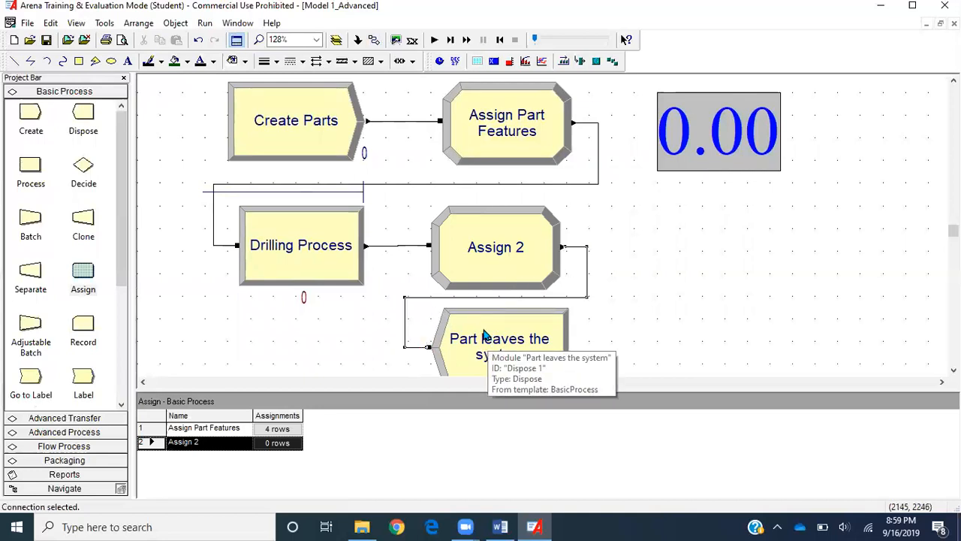
Rename the Assign 2 module as "Decrement vTotalWIP".
double_click(524, 269)
left_click(344, 213)
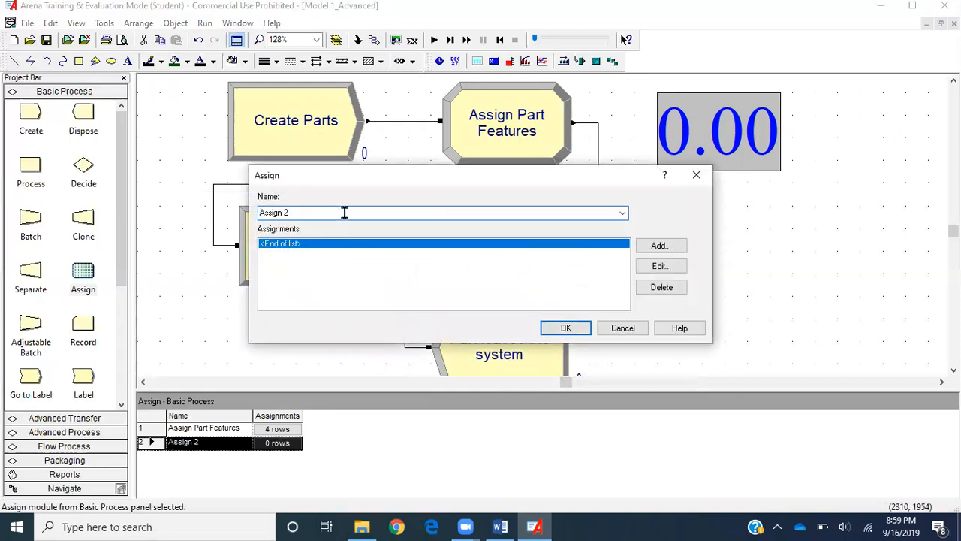
key("BackSpace")
key("BackSpace")
key("BackSpace")
key("BackSpace")
key("BackSpace")
key("BackSpace")
key("BackSpace")
key("BackSpace")
type("Decrement T")
key("BackSpace")
type("vTotalWIP")
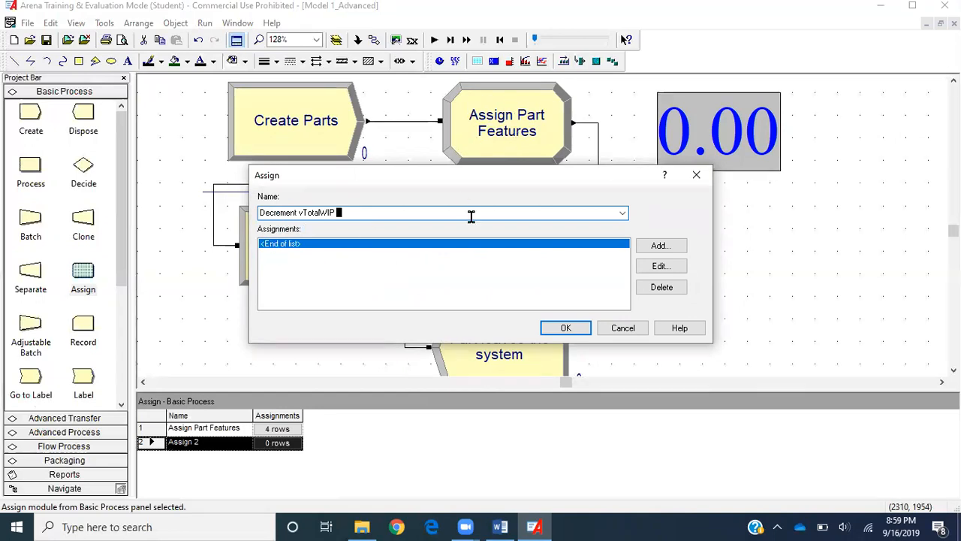
Add a Variable assignment to the Decrement vTotalWIP module that sets vTotalWIP to vTotalWIP-1.
left_click(660, 247)
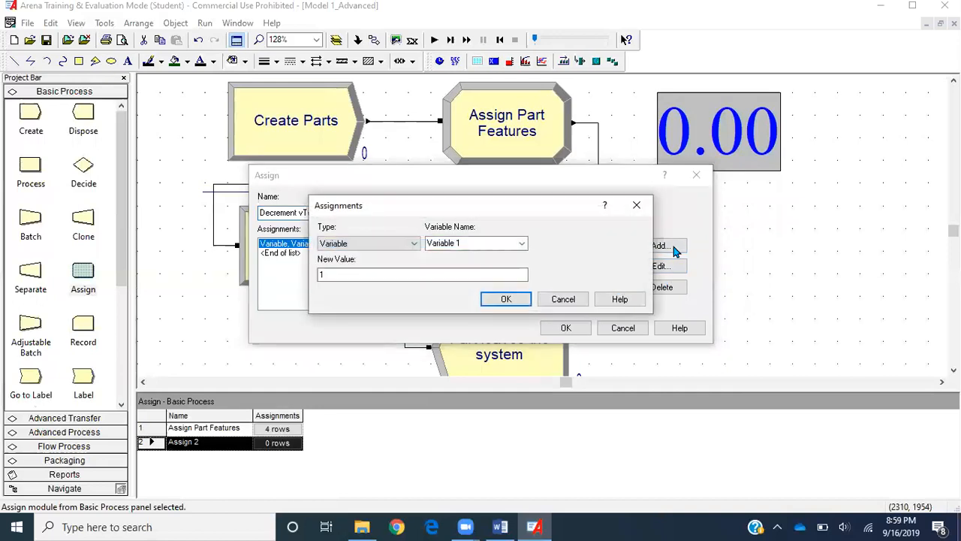
left_click(521, 243)
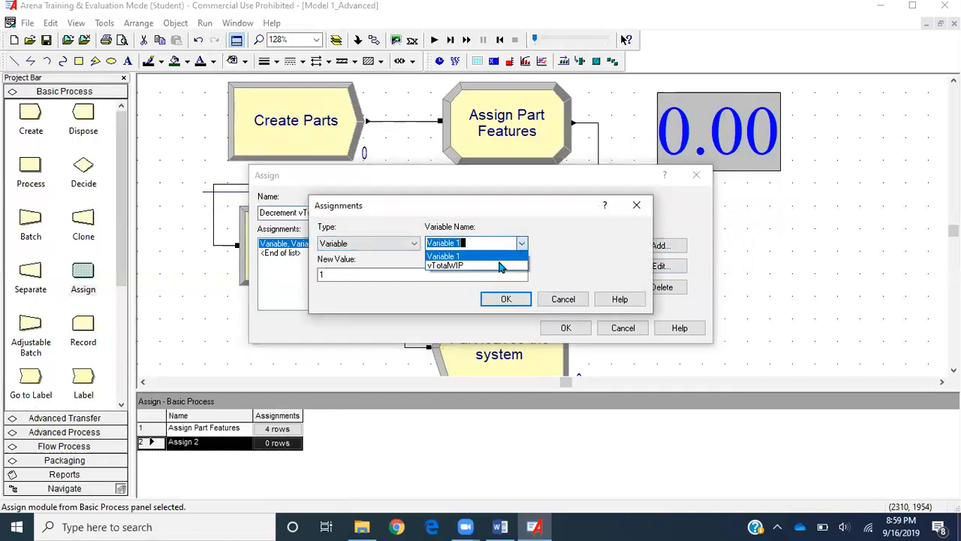
left_click(498, 264)
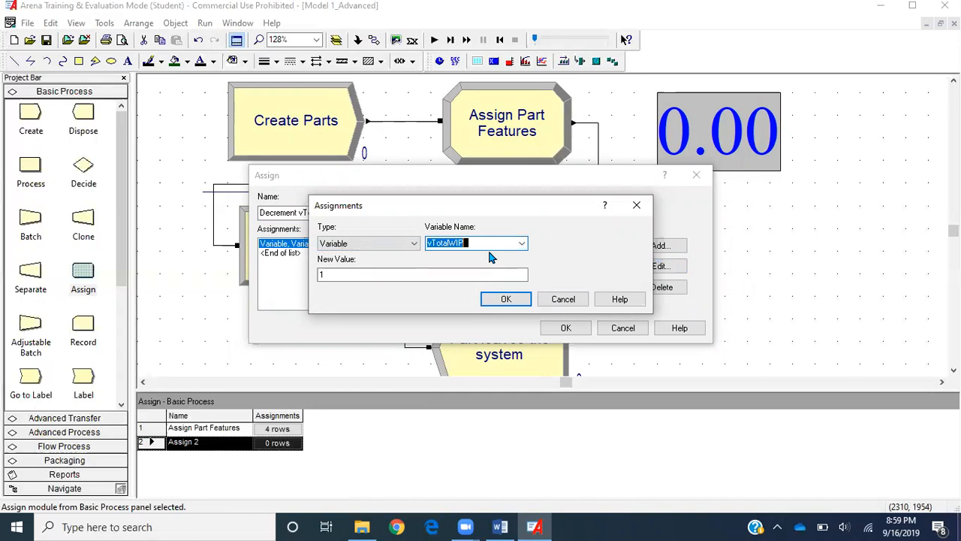
right_click(487, 241)
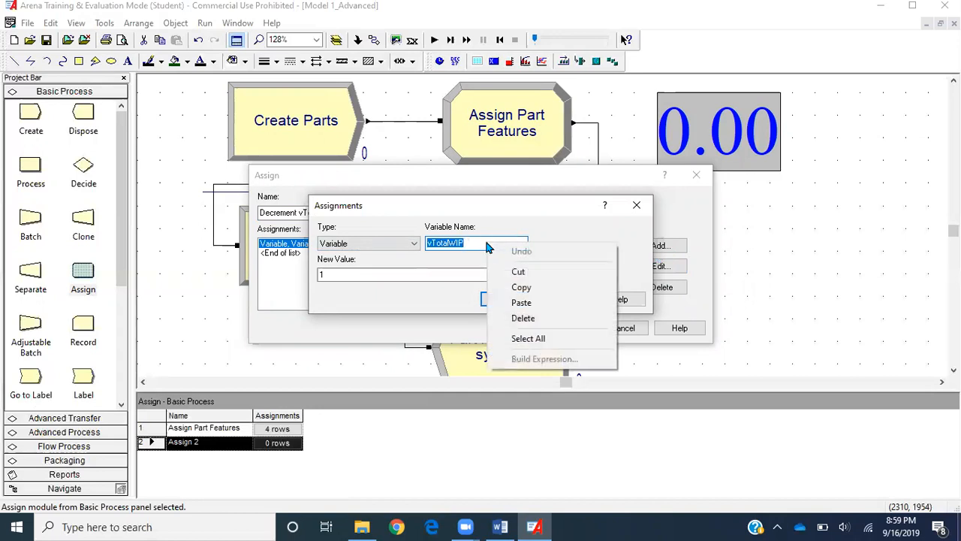
left_click(489, 287)
left_click(443, 276)
right_click(442, 275)
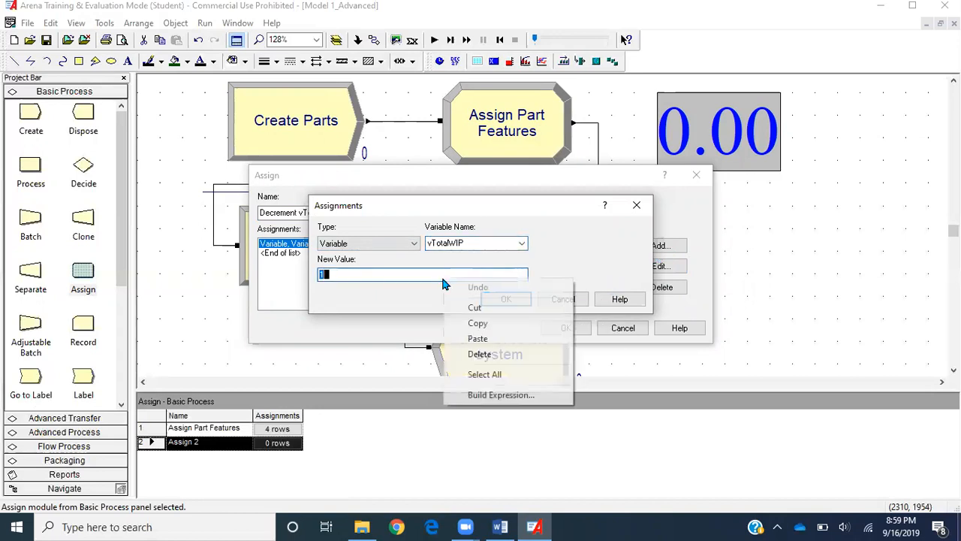
left_click(498, 338)
type("-1")
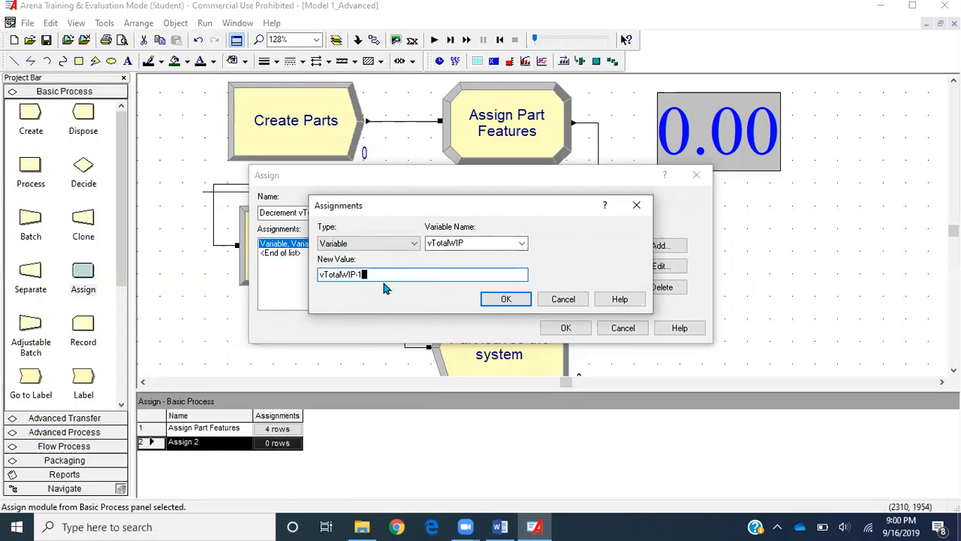
left_click(496, 306)
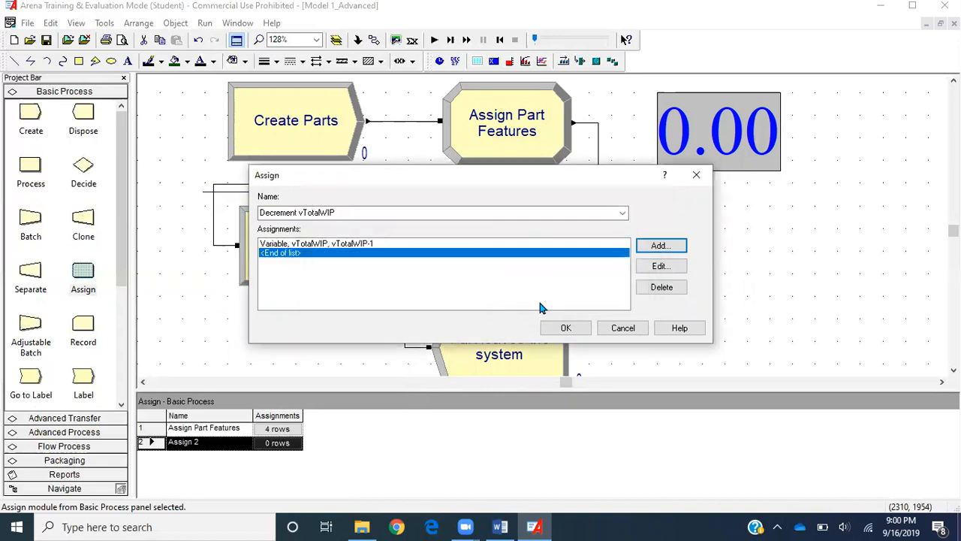
left_click(574, 332)
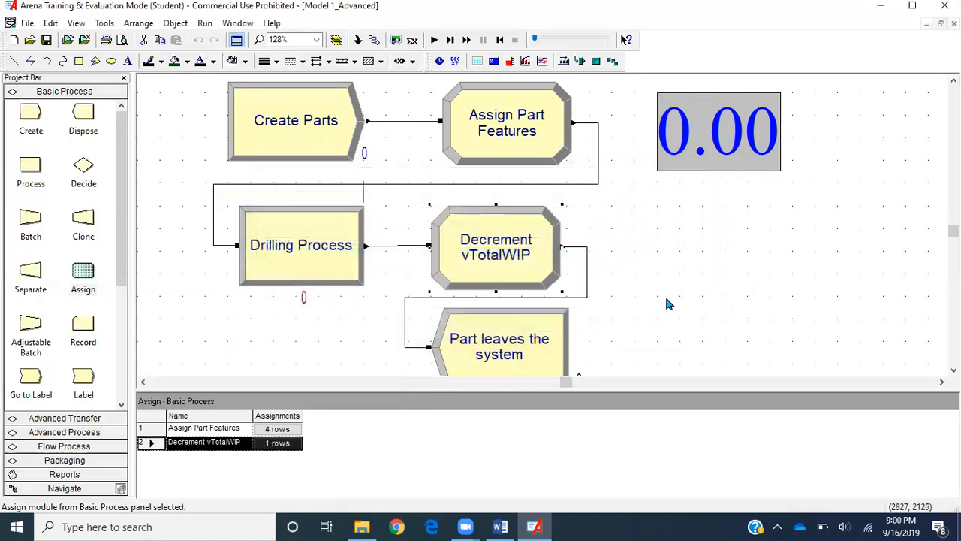
Delete the myServiceTime variable display and begin a new variable display with the expression vTotalWIP.
left_click(682, 171)
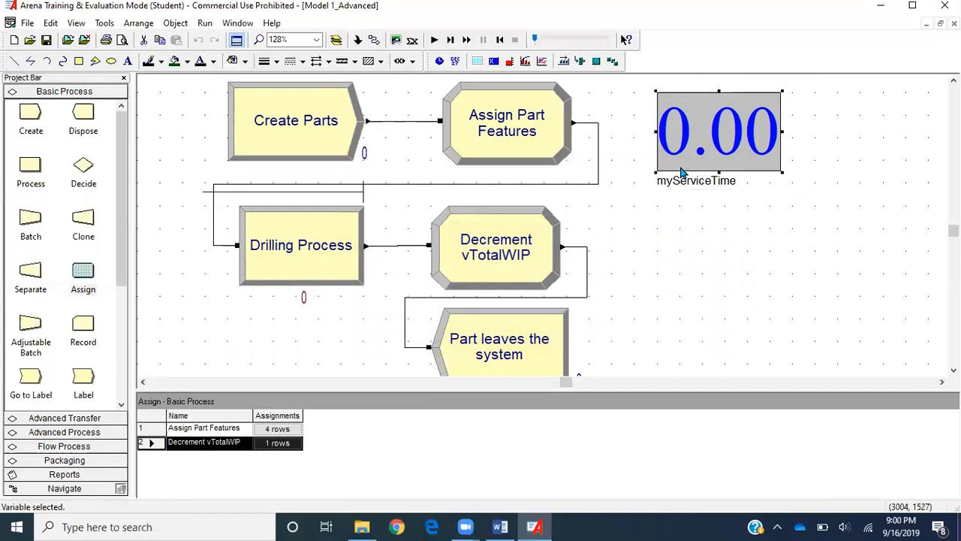
key("Delete")
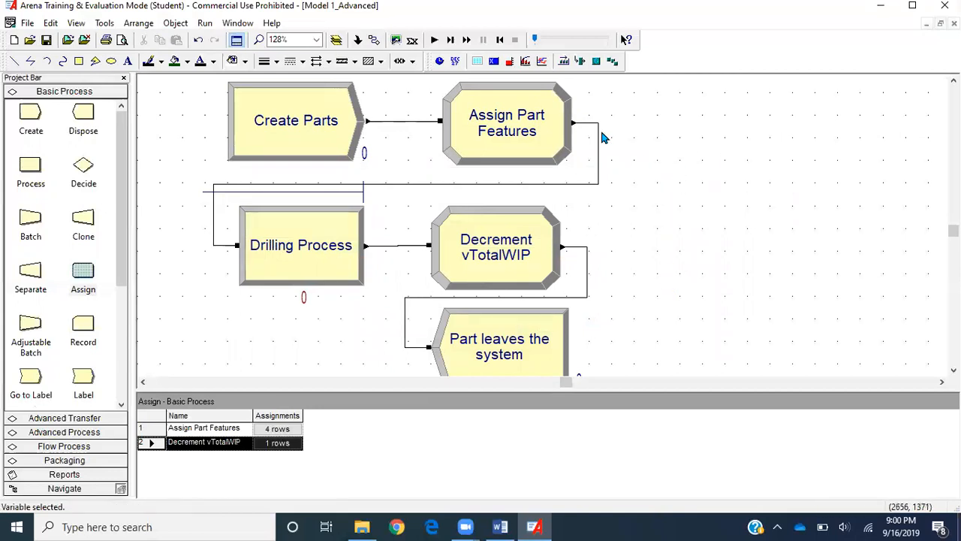
left_click(494, 61)
left_click(510, 152)
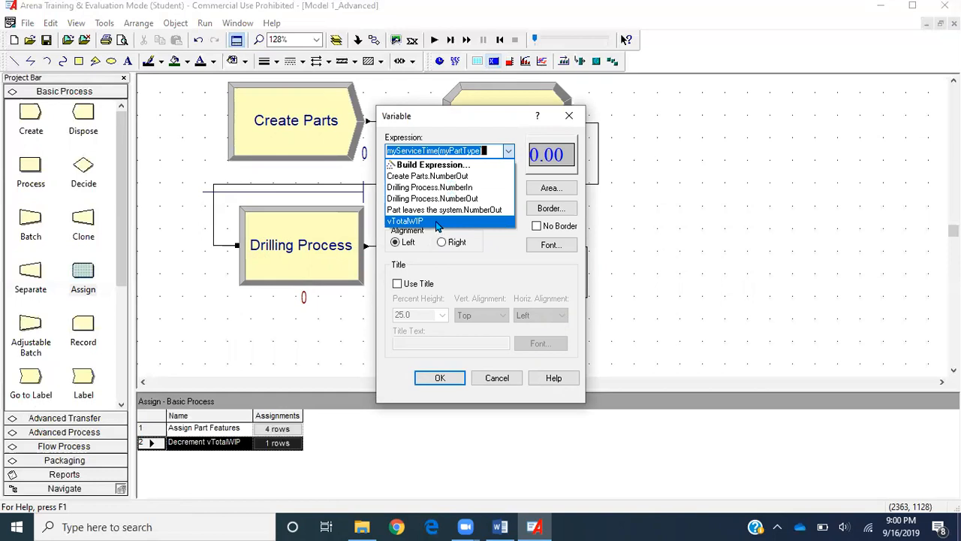
left_click(436, 222)
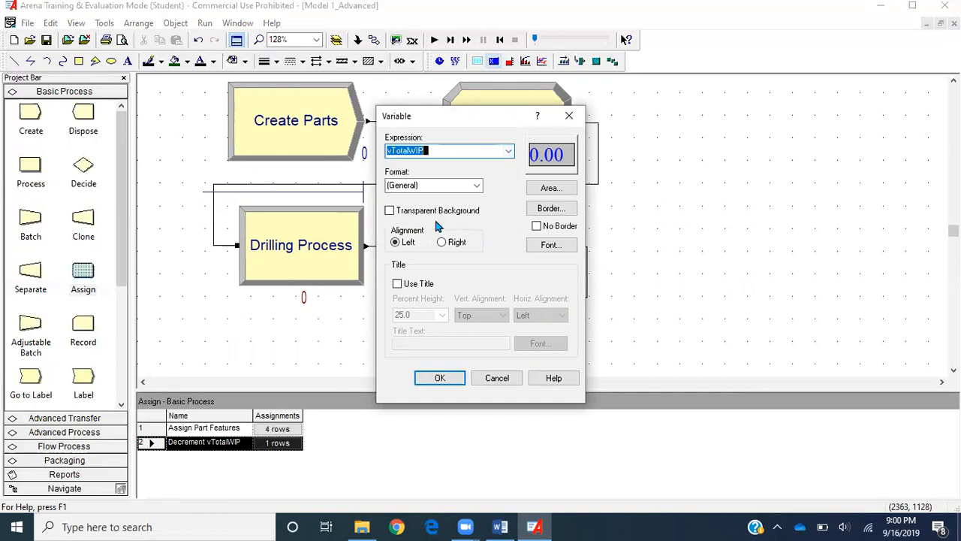
Set the variable display's format to the two-digit ** option and give it a transparent background.
left_click(479, 187)
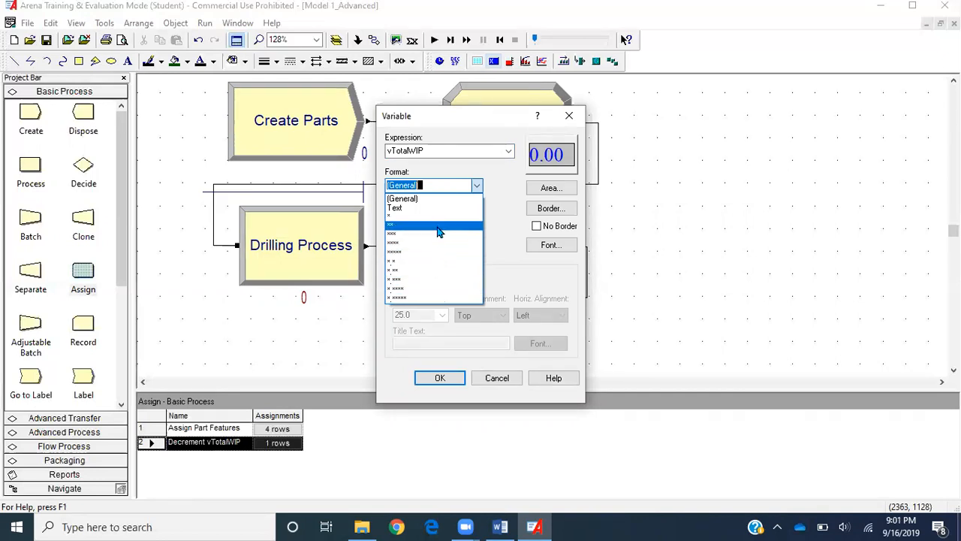
left_click(440, 232)
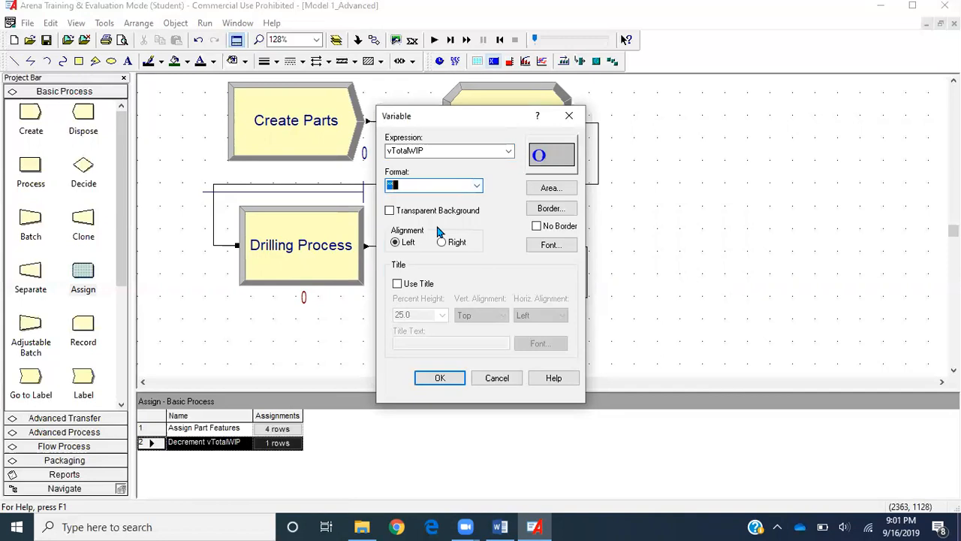
left_click(477, 186)
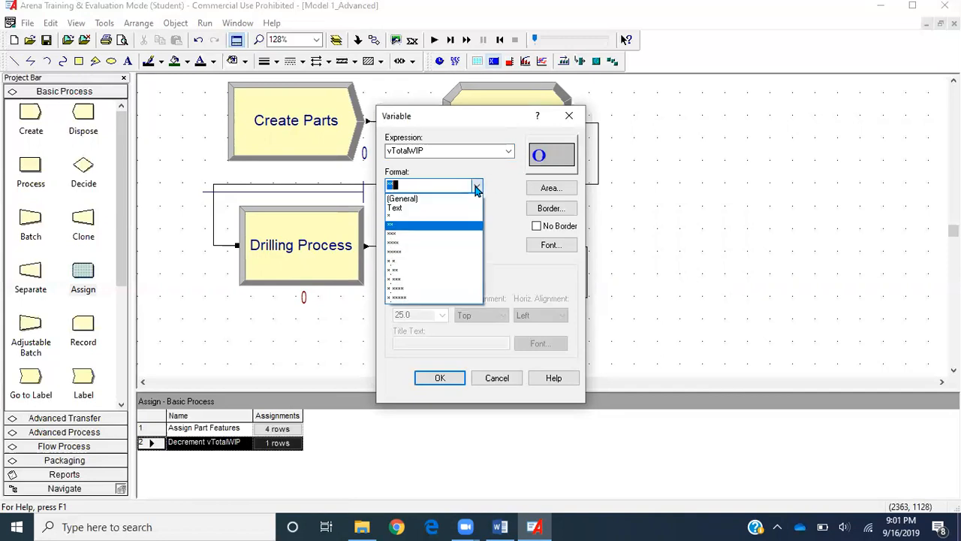
left_click(406, 225)
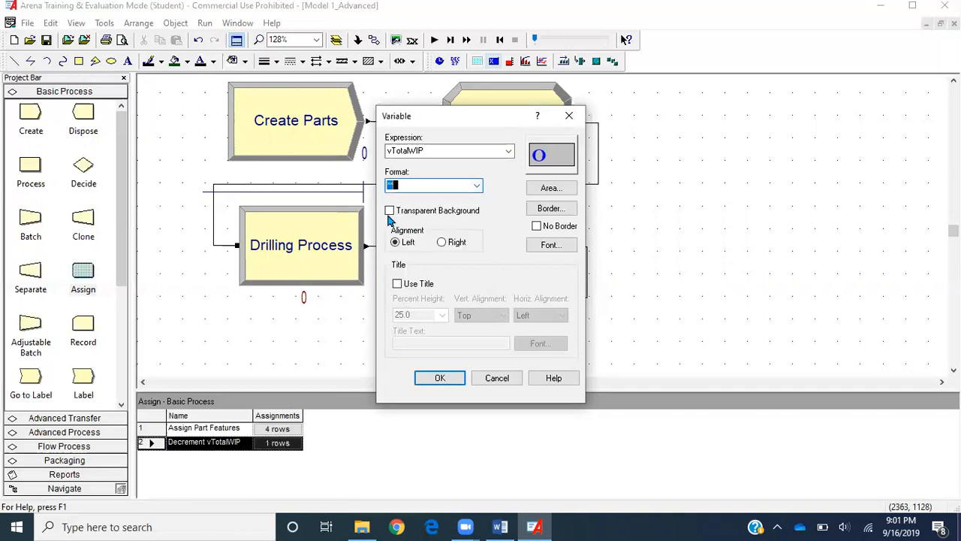
left_click(390, 213)
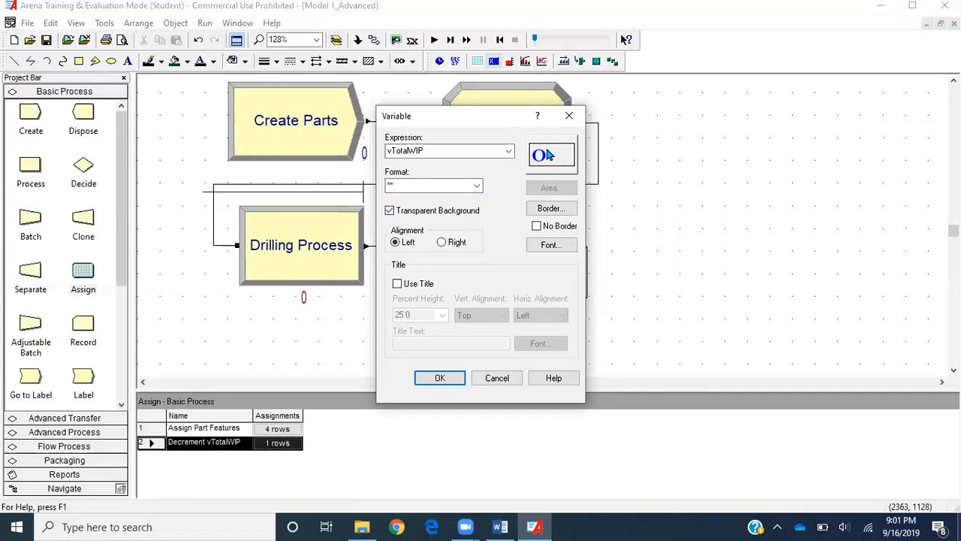
Give the variable display the title vTotalWIP and place it in the empty area beside the Assign Part Features module.
left_click(397, 284)
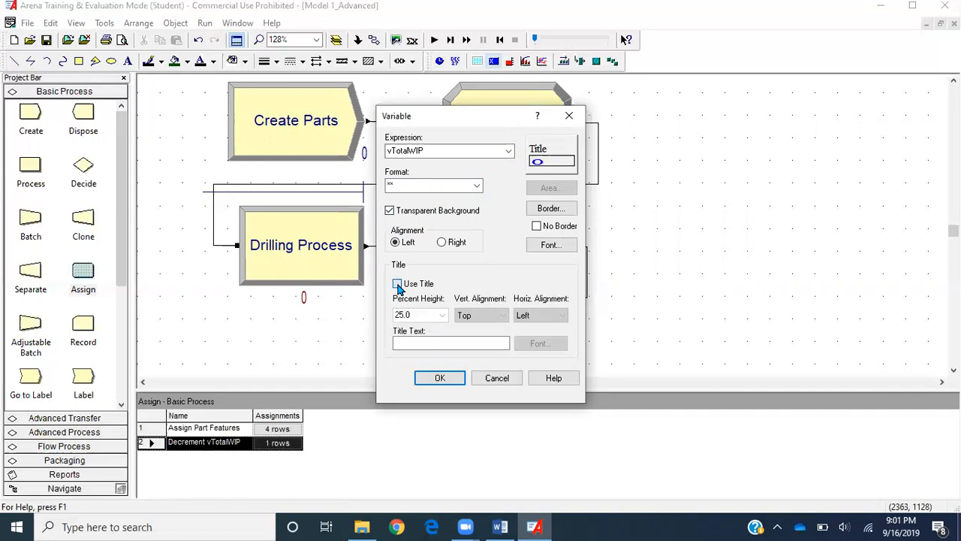
left_click(431, 343)
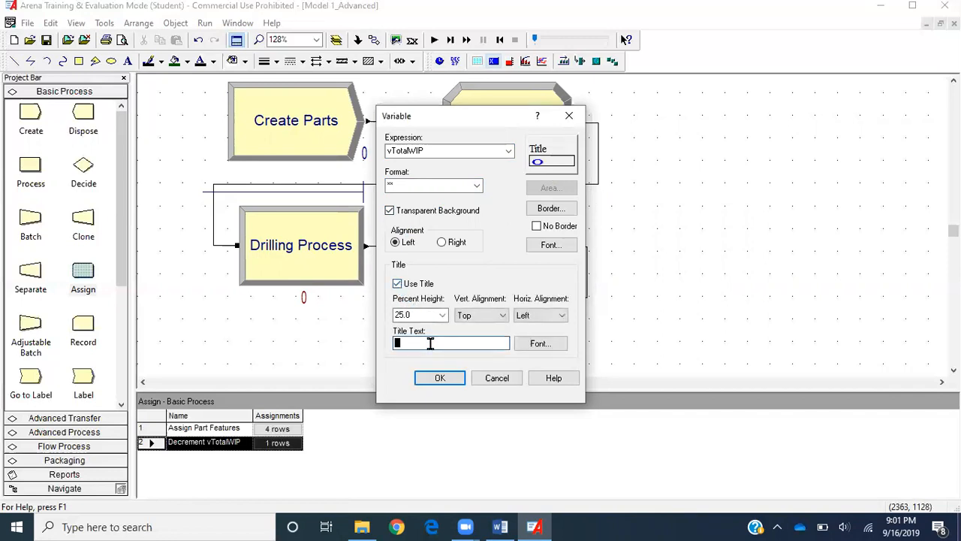
type("vTotalWIP")
left_click(440, 378)
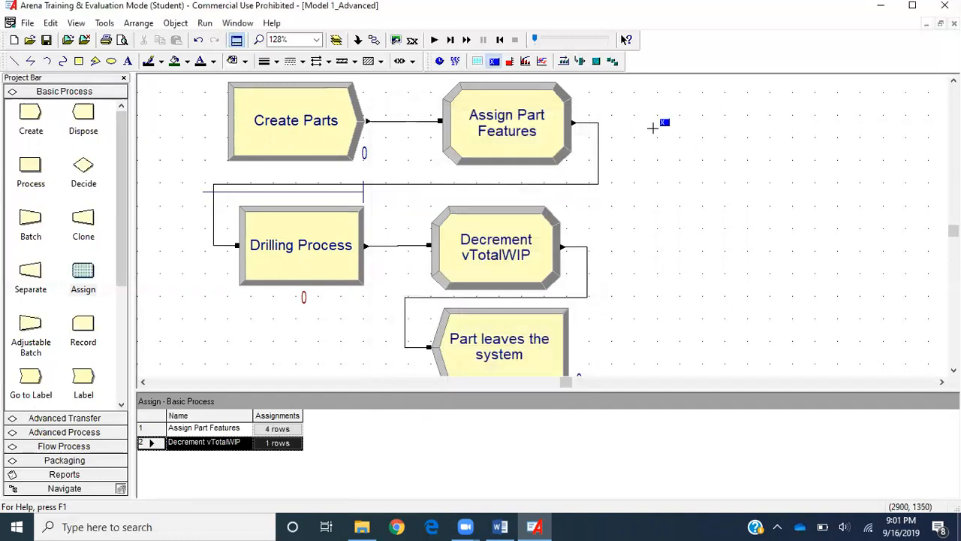
left_click_drag(657, 127, 791, 228)
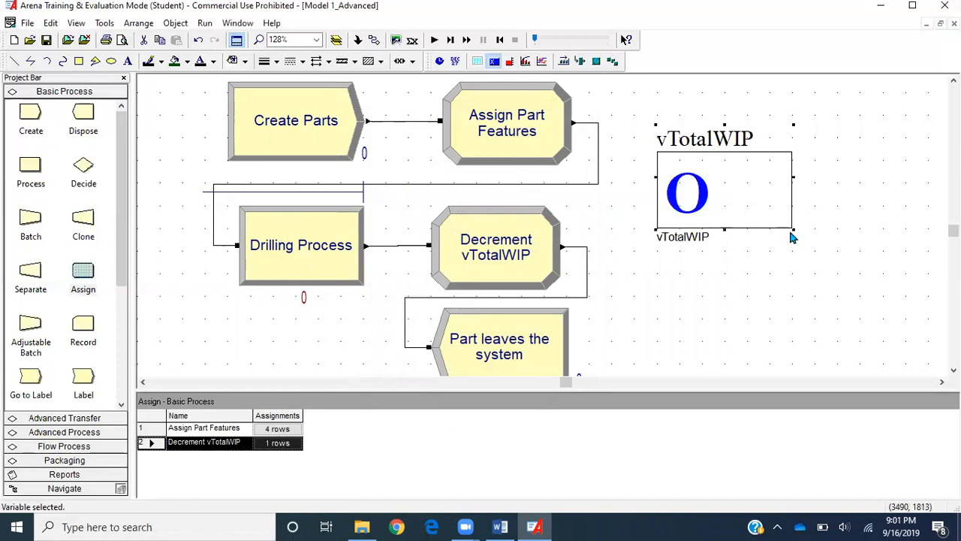
left_click(780, 281)
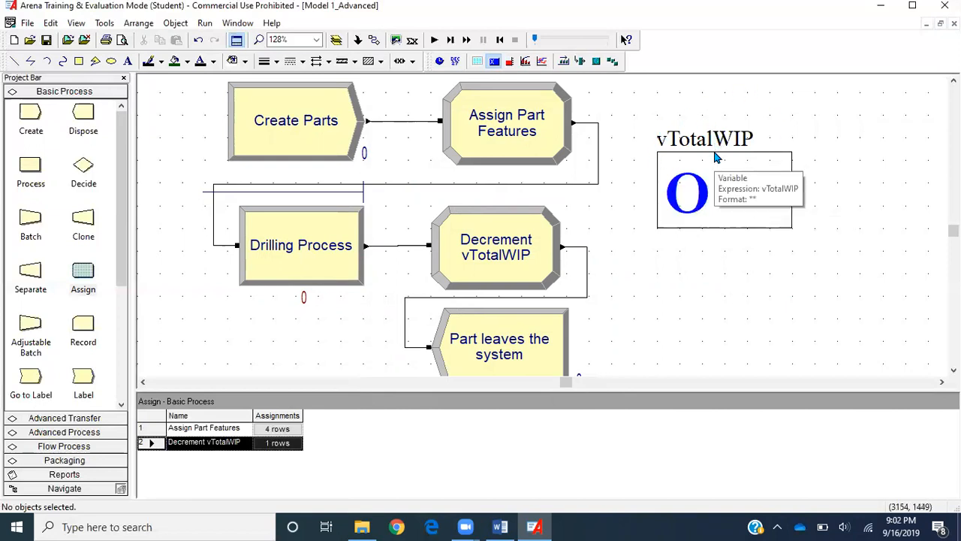
Save the model and test it with a simulation run, ending the run after several parts have left the system.
left_click(46, 40)
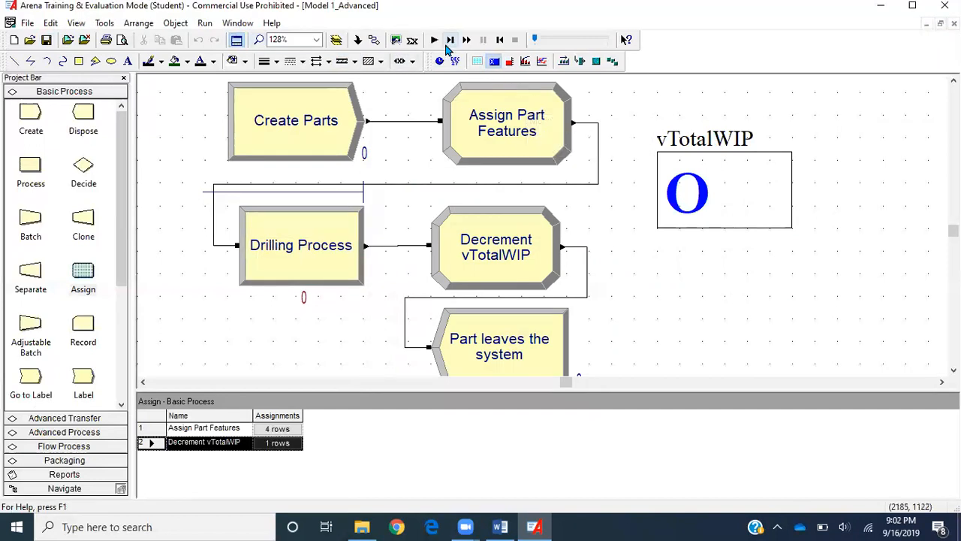
left_click(437, 39)
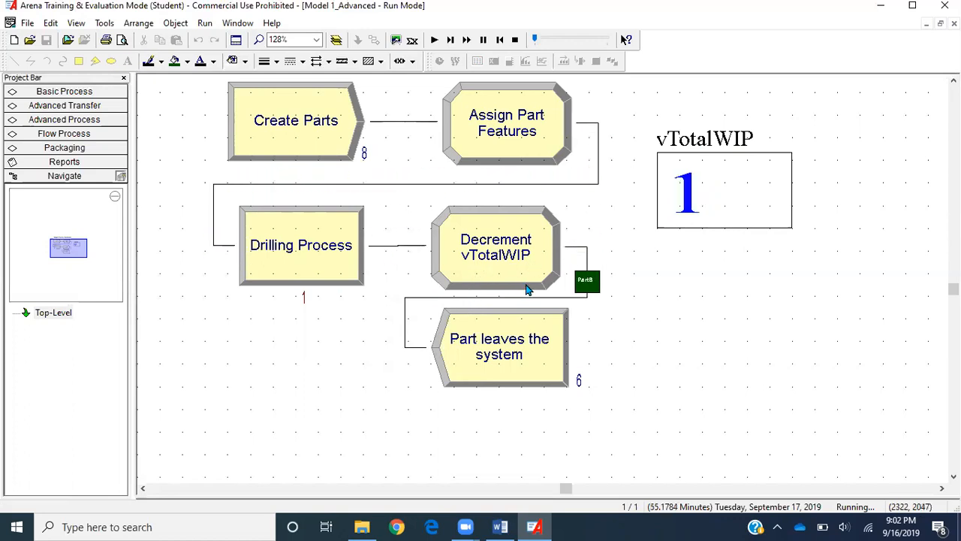
left_click(517, 40)
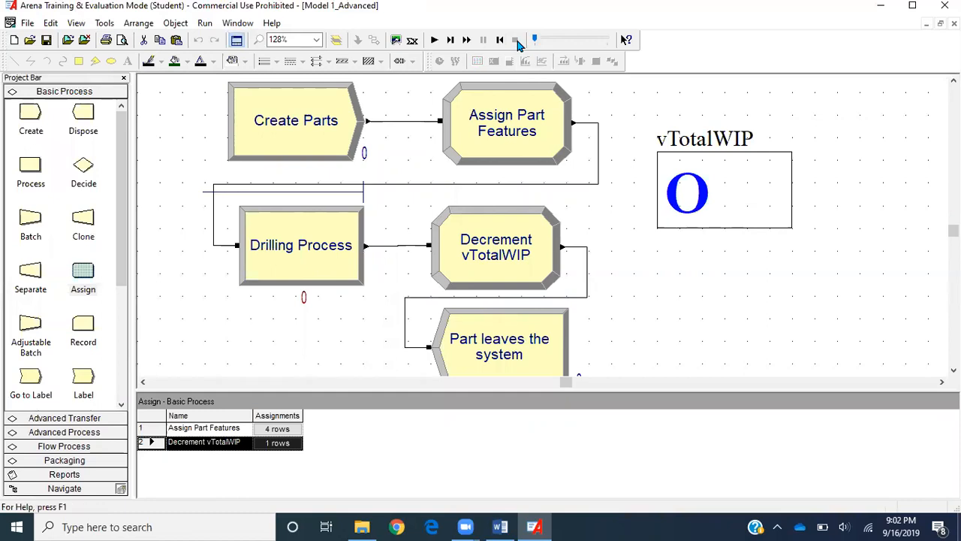
Switch to the Easy Go document in Word and examine the Logic 6 instructions for the Variable 1D.
key("alt+Tab")
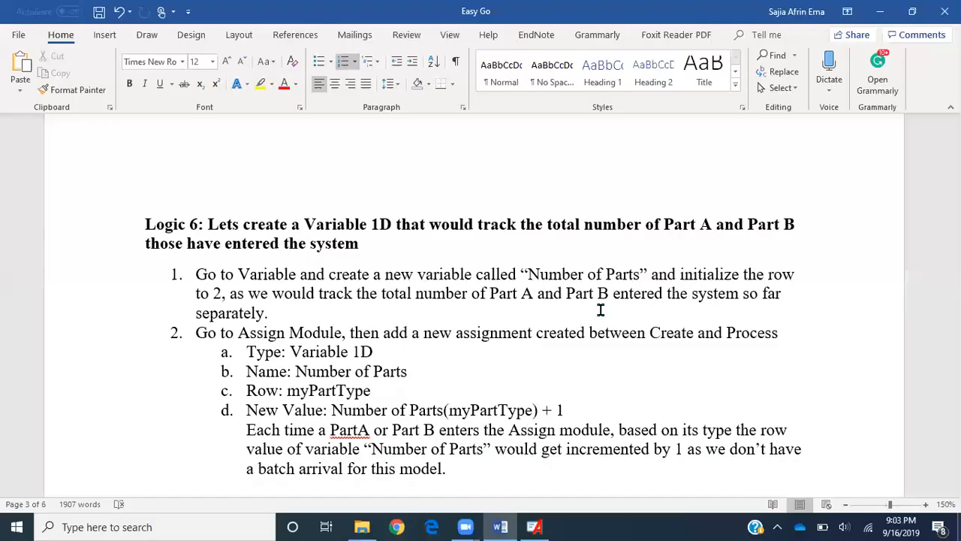
scroll(601, 310, "down", 1)
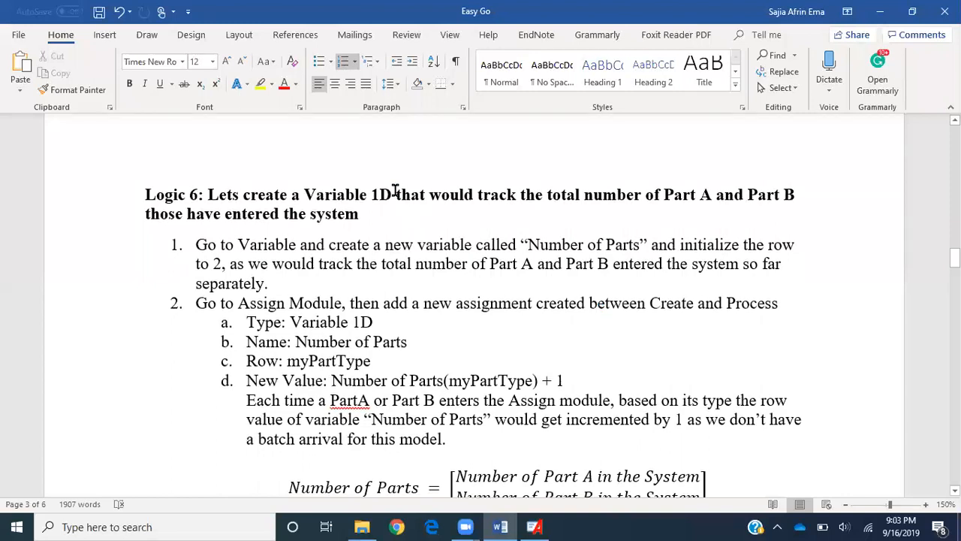
left_click_drag(391, 194, 371, 194)
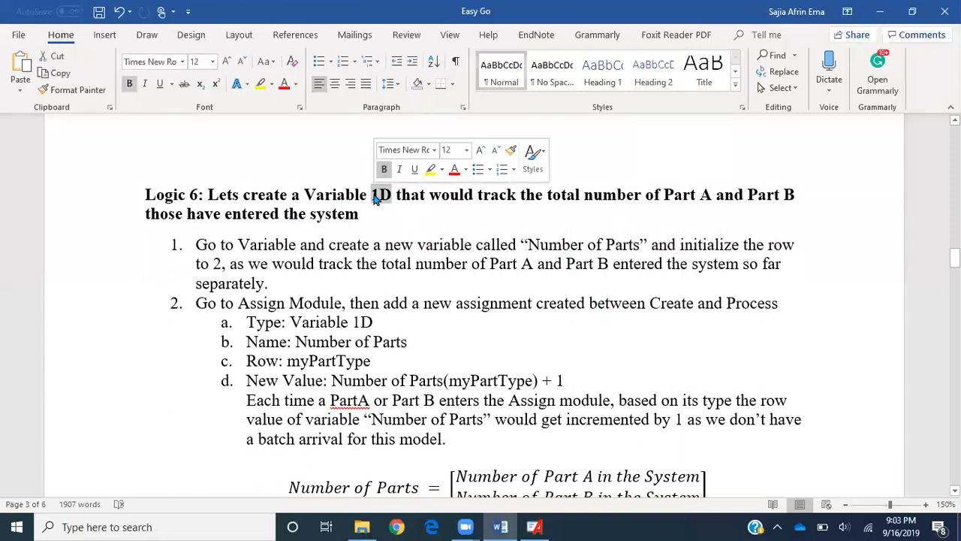
Examine the Logic 6 heading in the Easy Go document about tracking how many Part A and Part B have entered.
left_click(436, 207)
left_click_drag(548, 195, 390, 205)
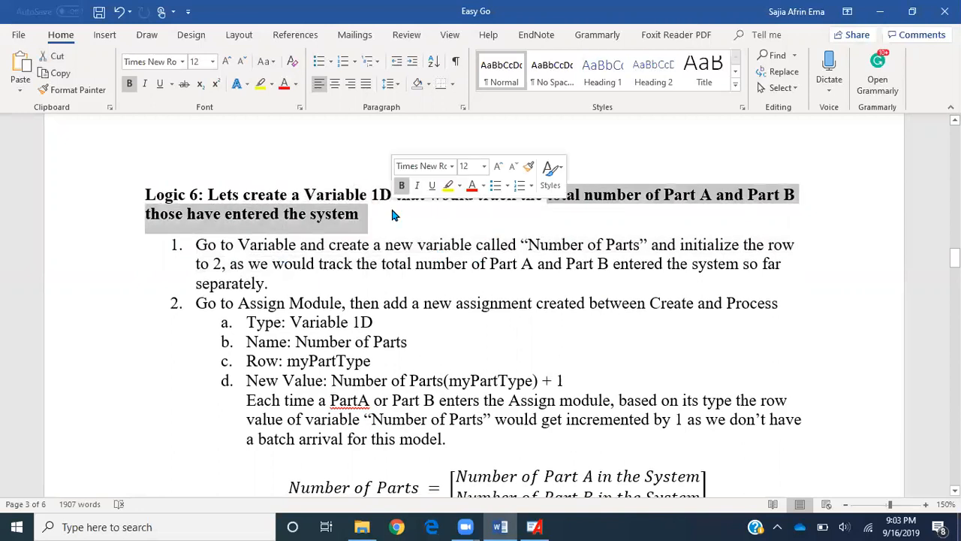
left_click(393, 218)
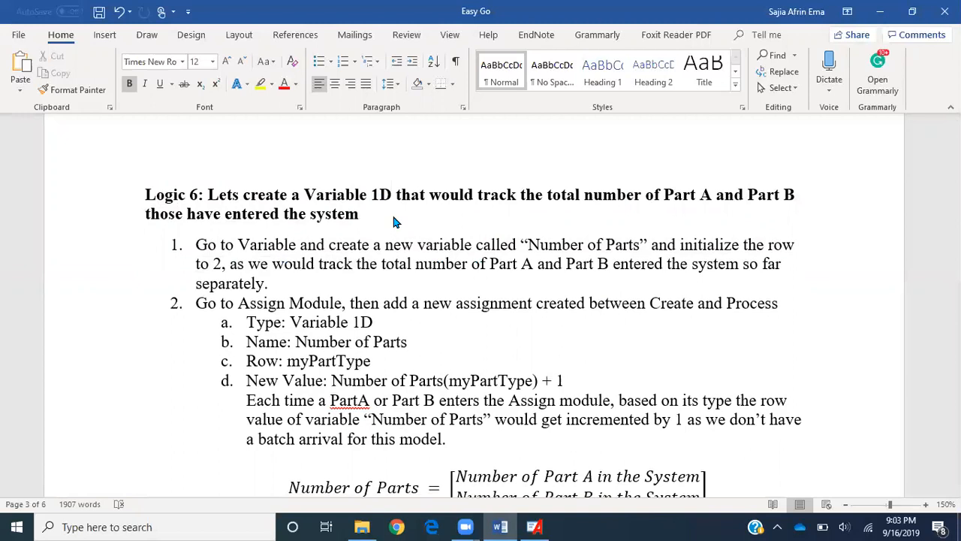
Switch to Arena and add a variable named vNumberofParts with 2 rows to the Variable data module.
left_click(534, 526)
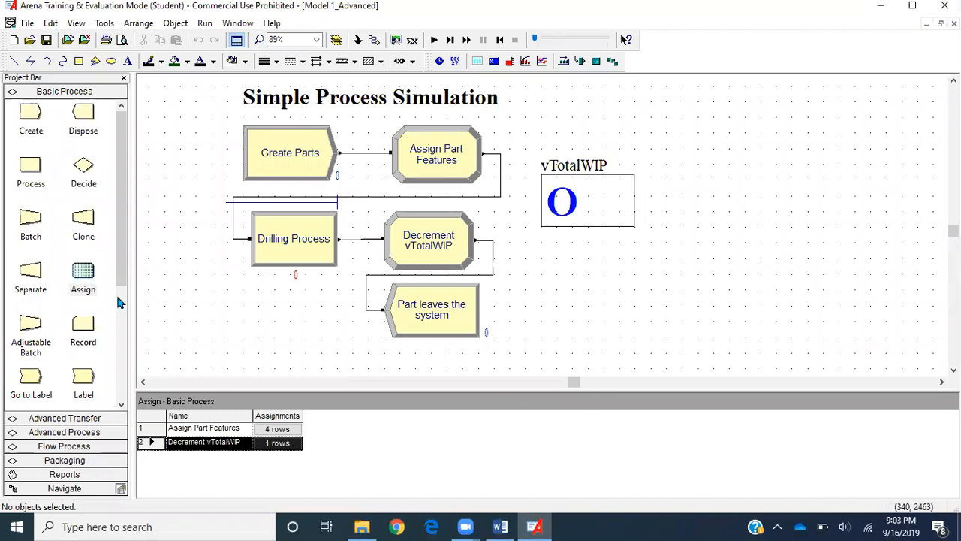
scroll(44, 375, "down", 3)
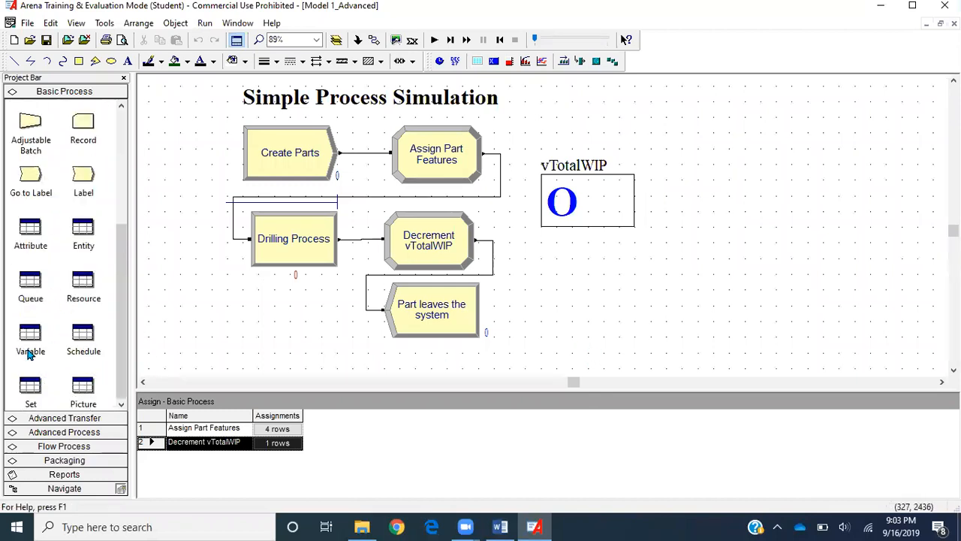
left_click(31, 339)
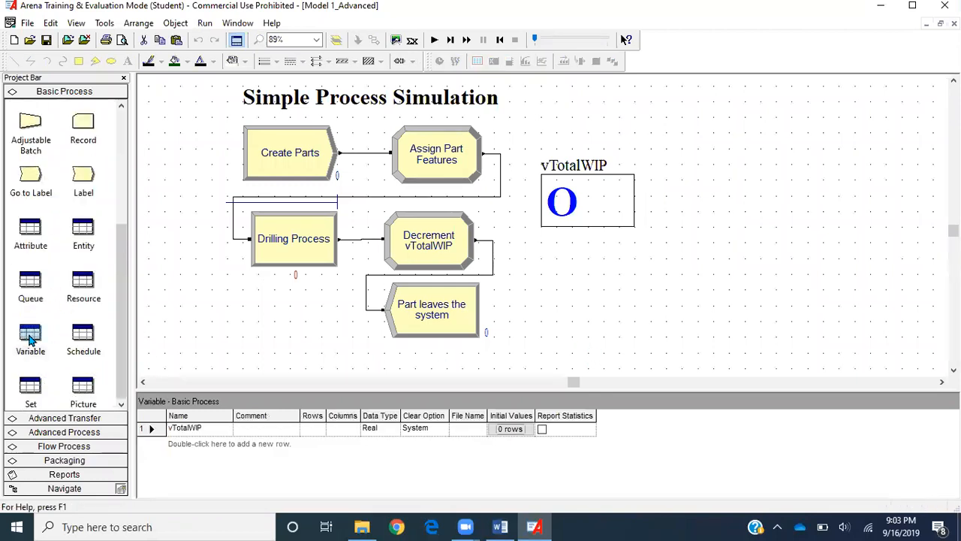
double_click(253, 447)
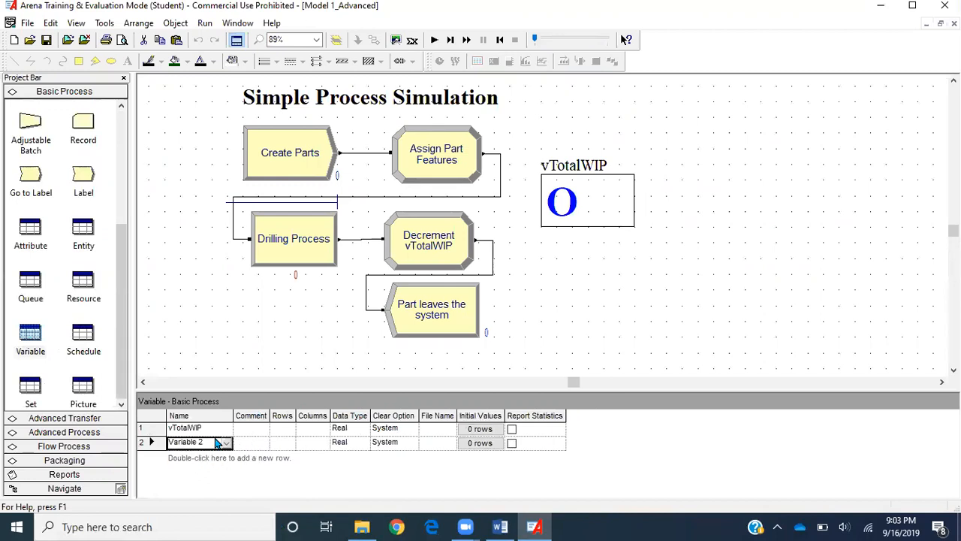
left_click_drag(232, 416, 257, 415)
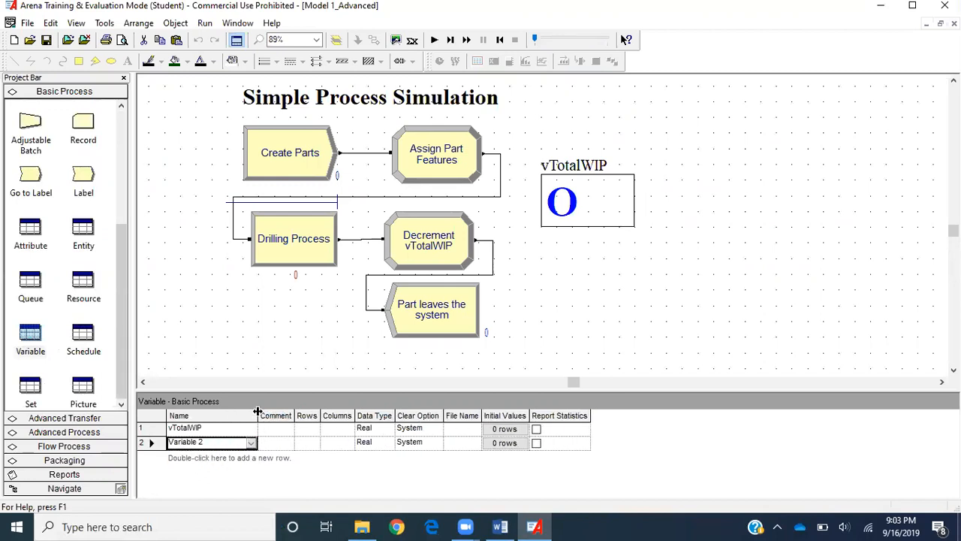
left_click(215, 442)
type("vNumbe")
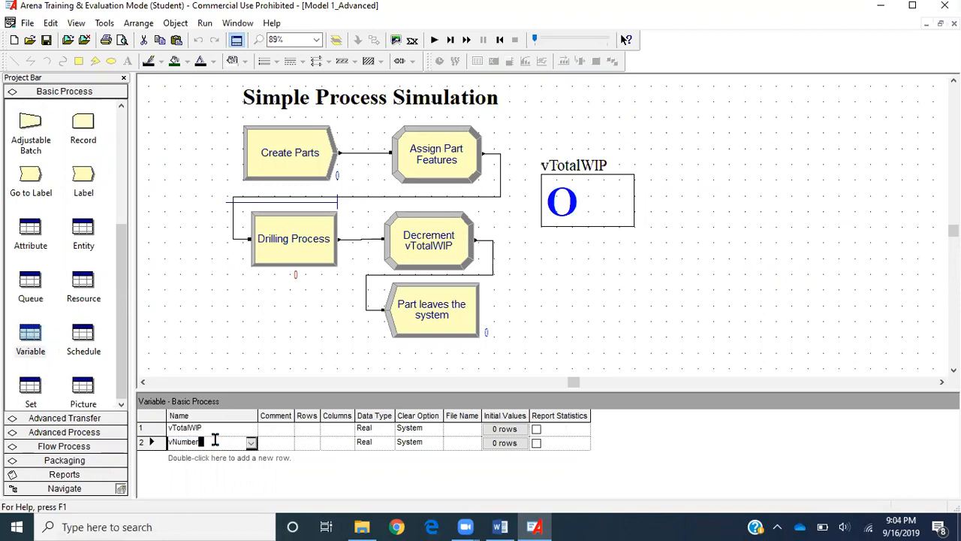
type("rofParts")
left_click(299, 432)
left_click(300, 442)
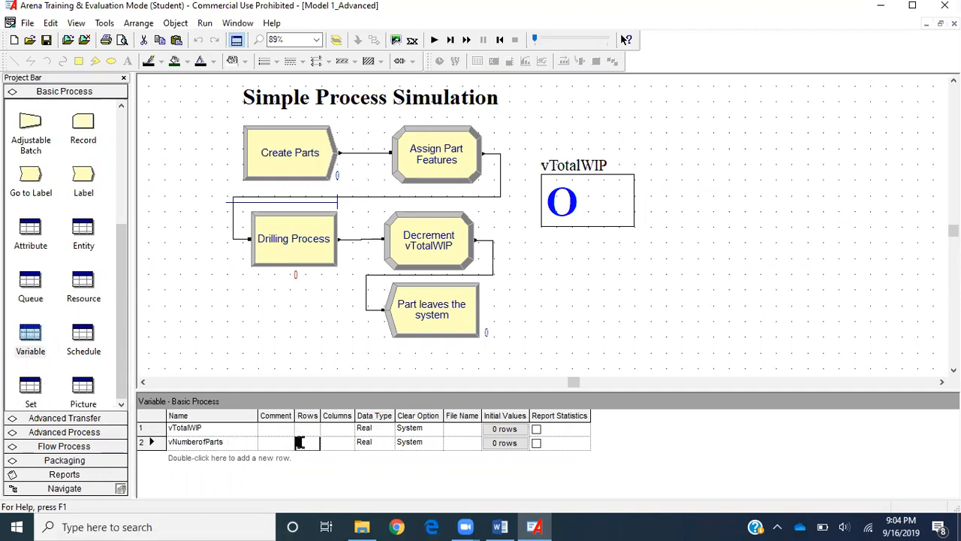
type("2")
double_click(323, 464)
left_click(158, 456)
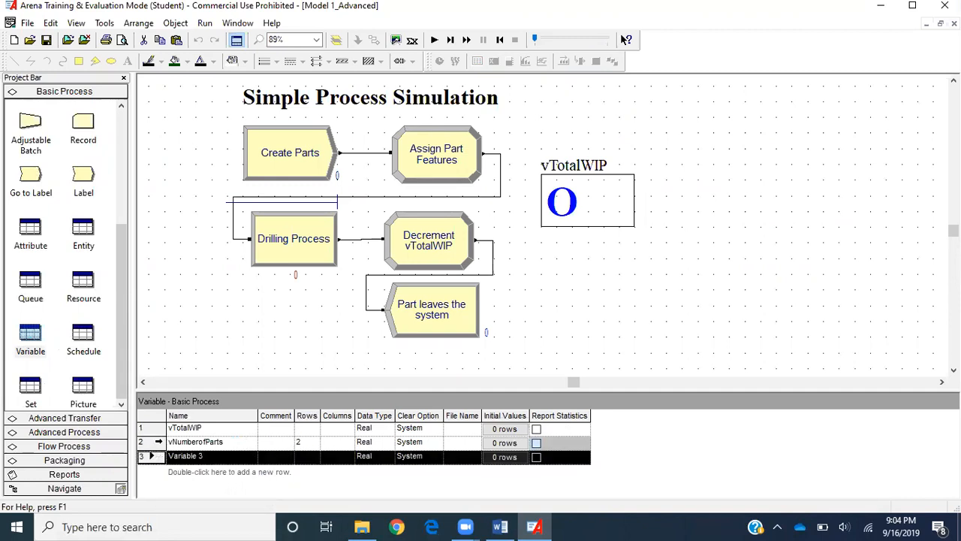
right_click(155, 443)
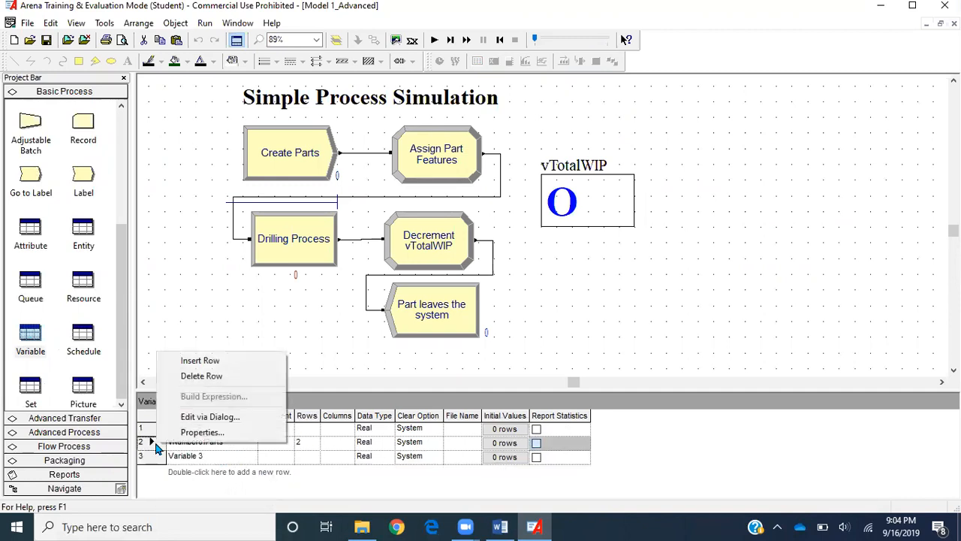
left_click(303, 358)
left_click(153, 456)
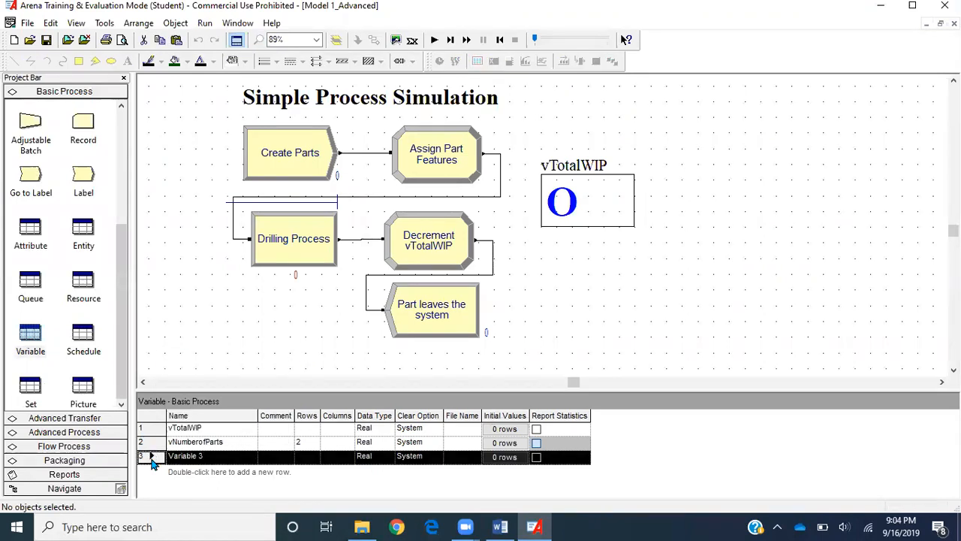
right_click(152, 456)
left_click(187, 393)
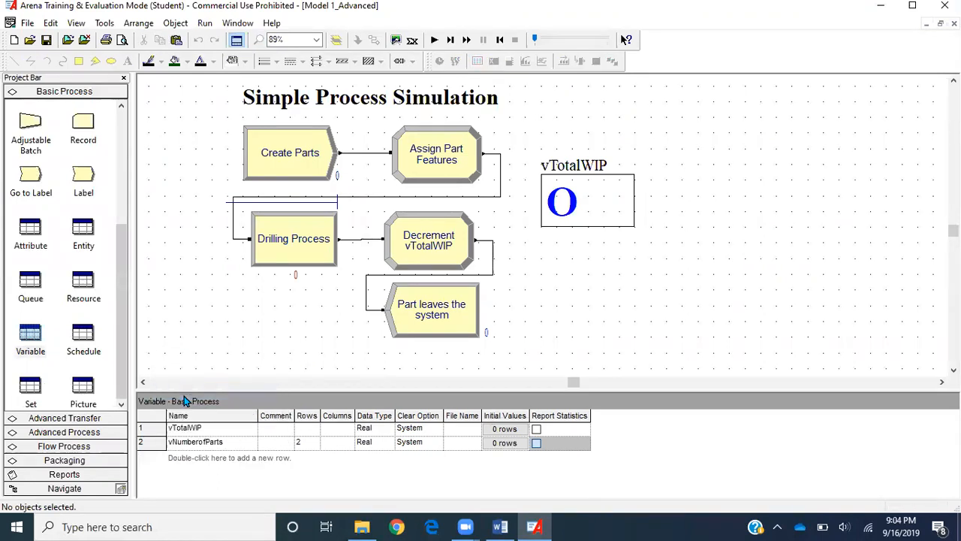
Review the vNumberofParts variable's properties and its initial values for each row.
left_click(153, 445)
double_click(153, 445)
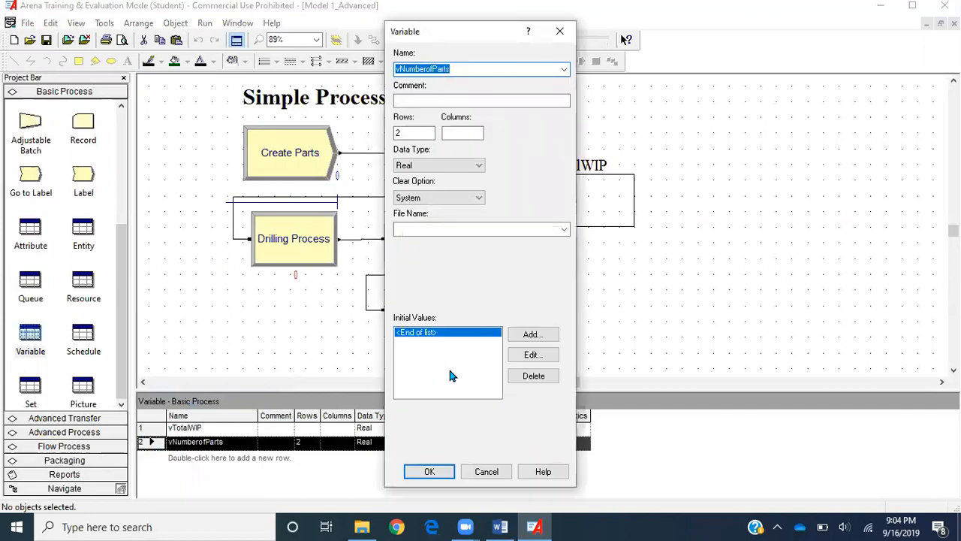
left_click(428, 471)
left_click(508, 445)
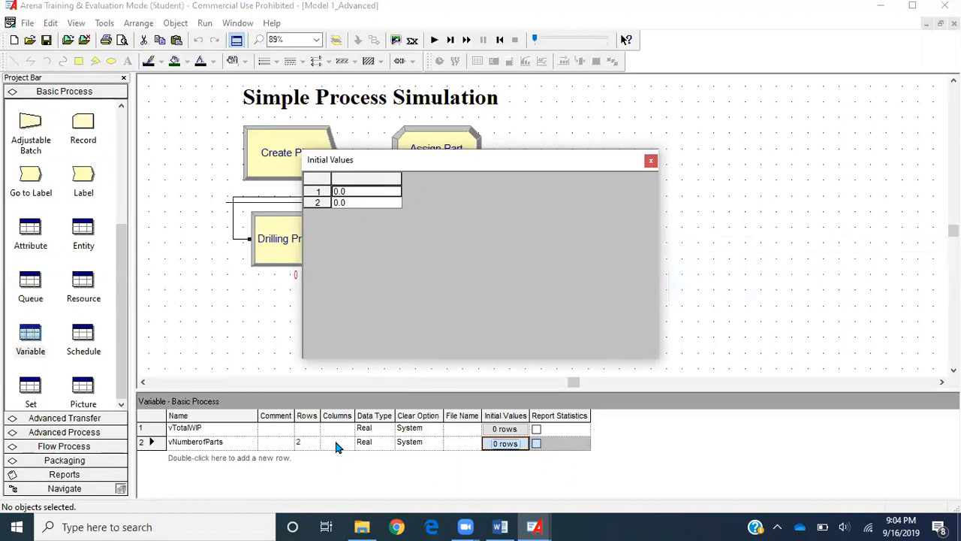
left_click(650, 162)
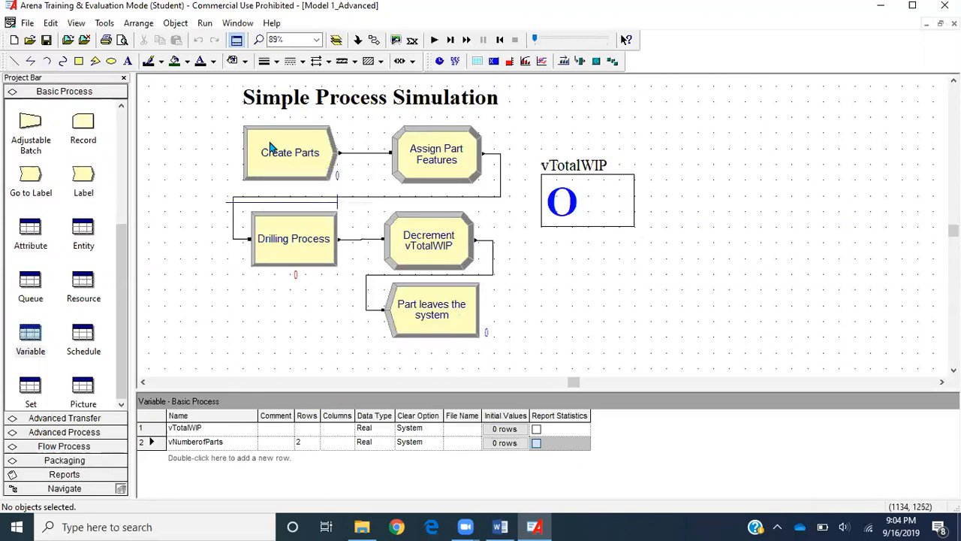
Add an assignment to Assign Part Features with type Variable Array (1D), variable name vNumberofParts and row myPartType.
double_click(409, 172)
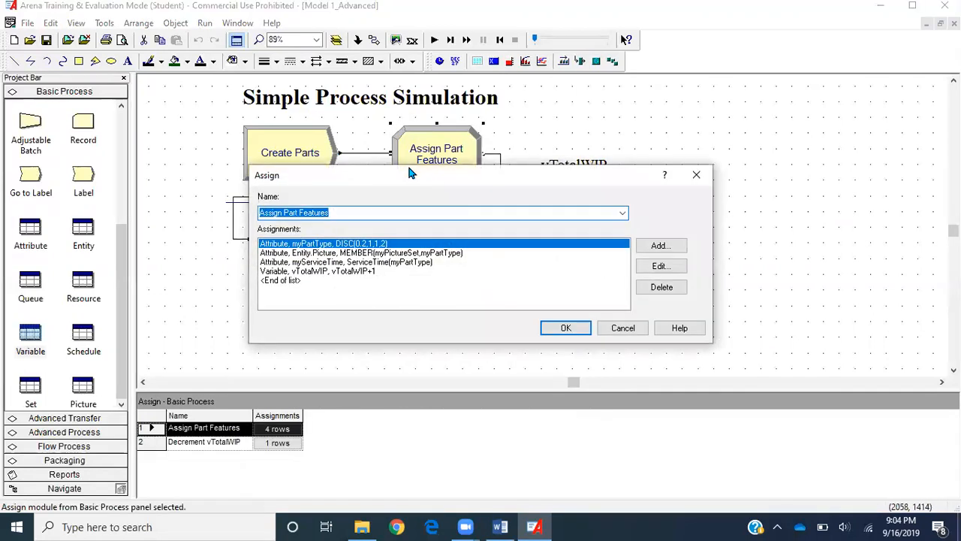
left_click(295, 282)
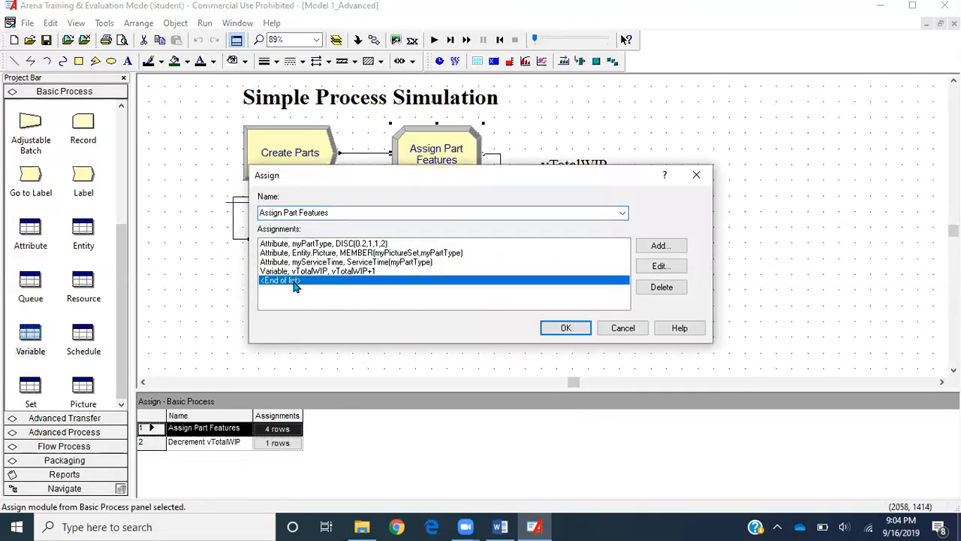
left_click(675, 243)
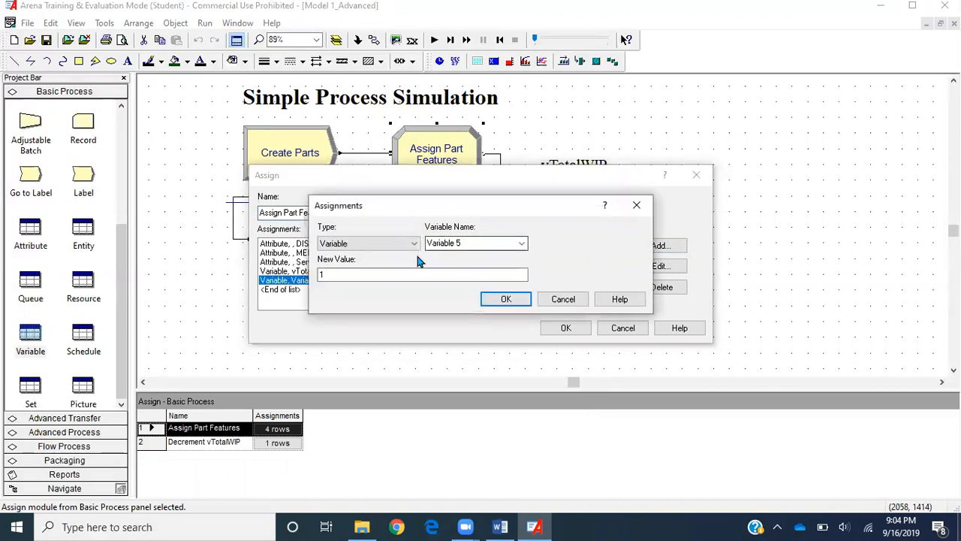
left_click(411, 245)
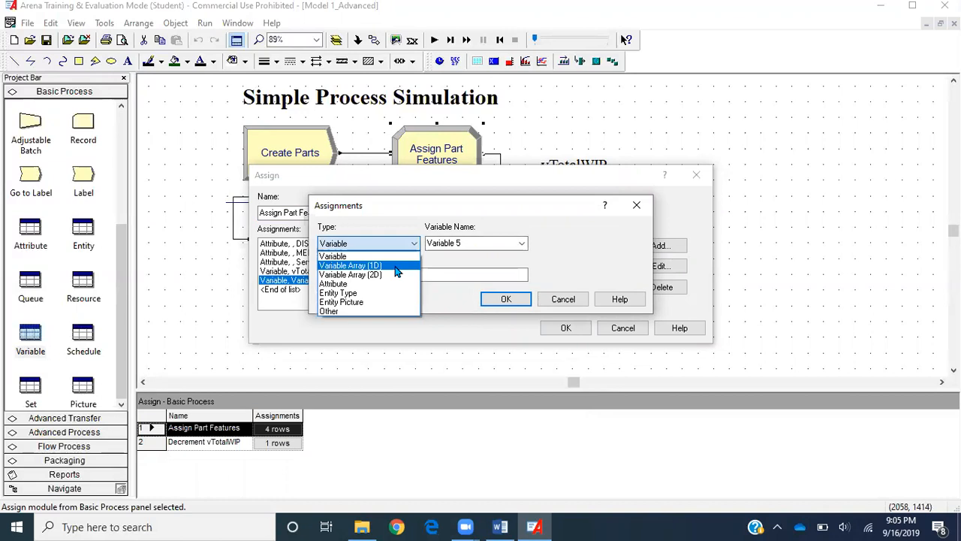
left_click(396, 266)
left_click(522, 245)
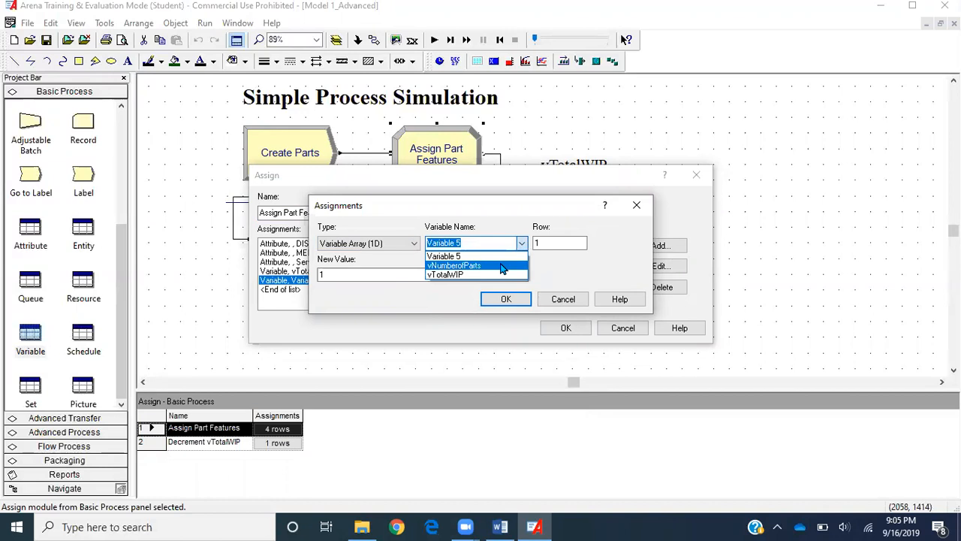
left_click(502, 268)
left_click(550, 240)
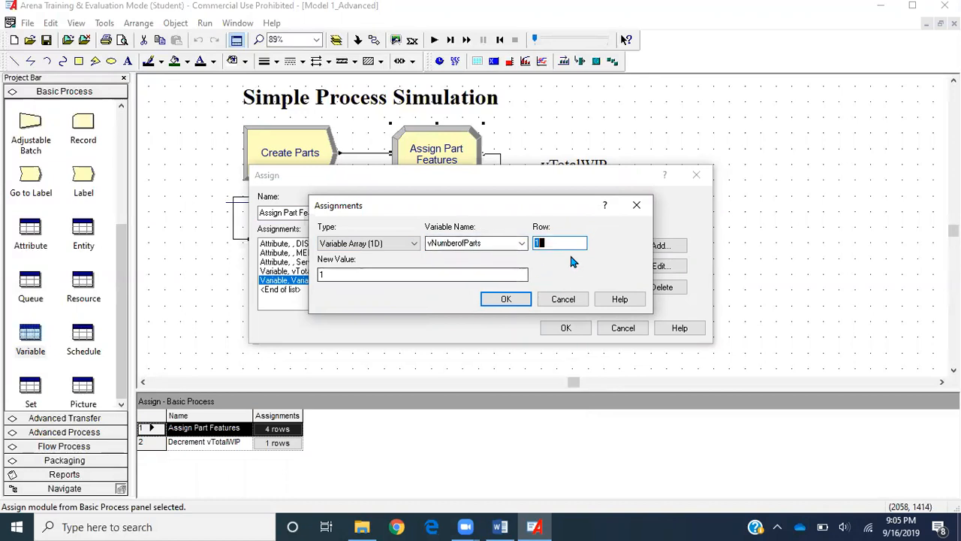
type("myPartType")
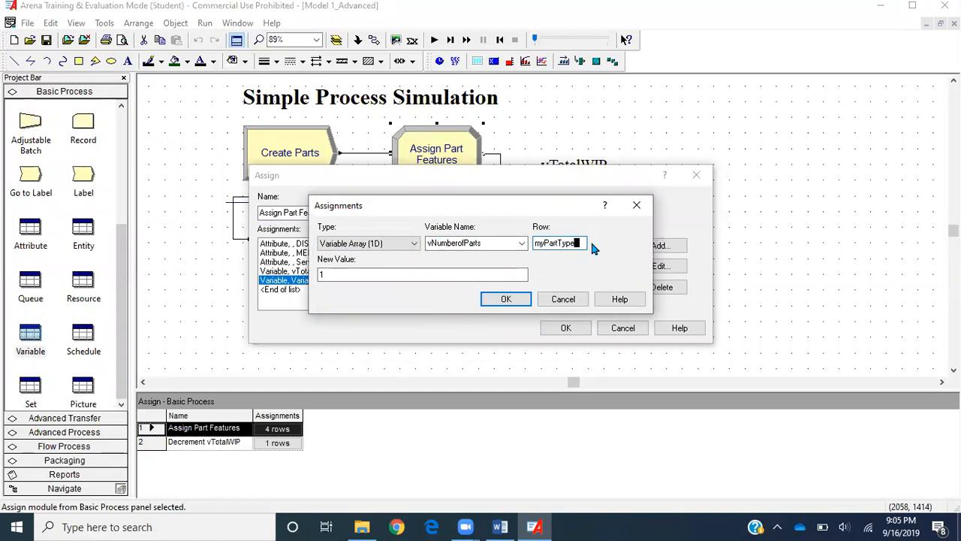
Set the new assignment's value to vNumberofParts(myPartType)+1 and accept the Assign Part Features changes.
double_click(483, 244)
key("ctrl+c")
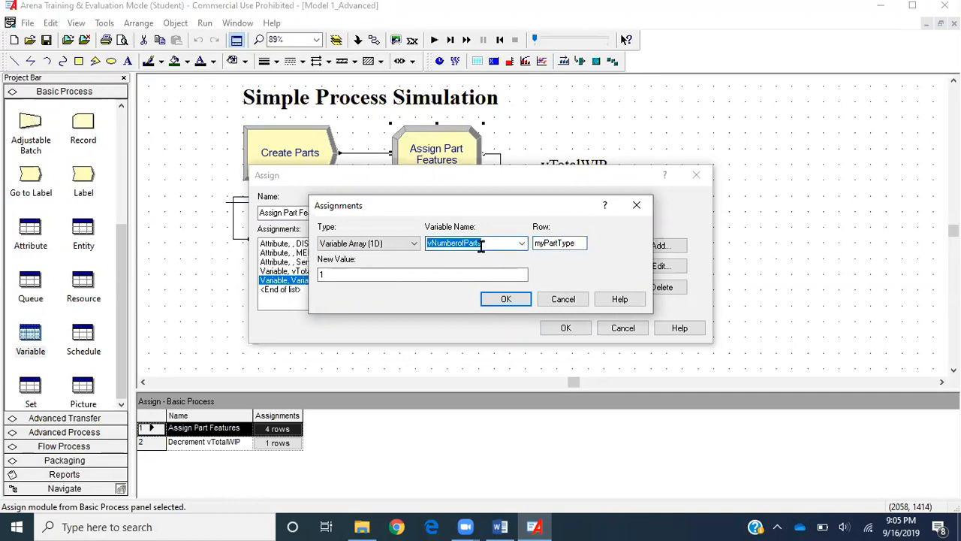
double_click(432, 274)
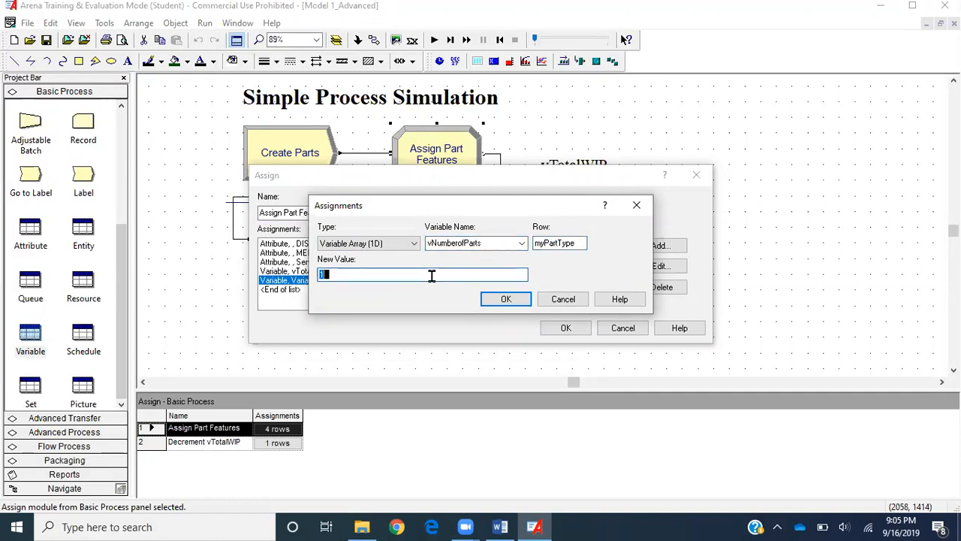
key("ctrl+v")
type("(my")
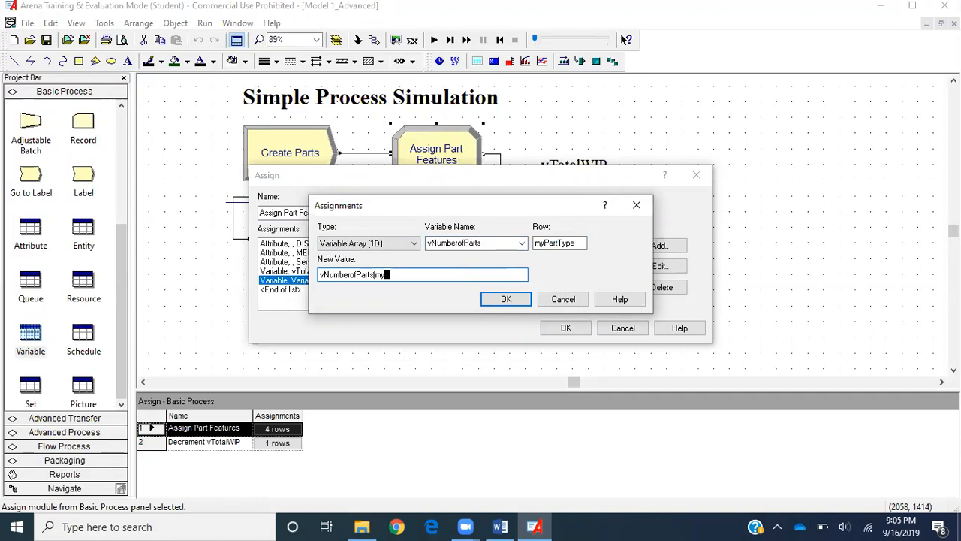
type("PartT")
key("BackSpace")
key("BackSpace")
left_click(489, 301)
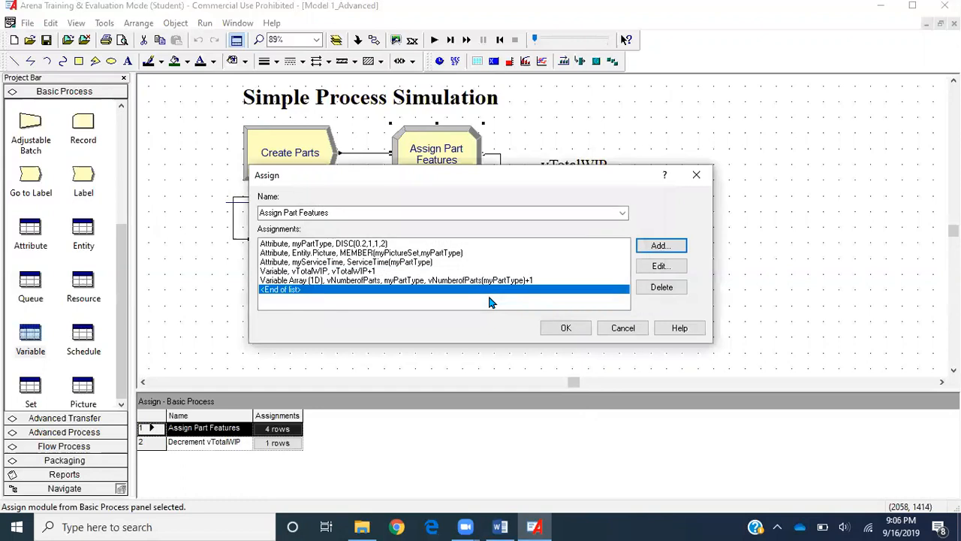
left_click(564, 329)
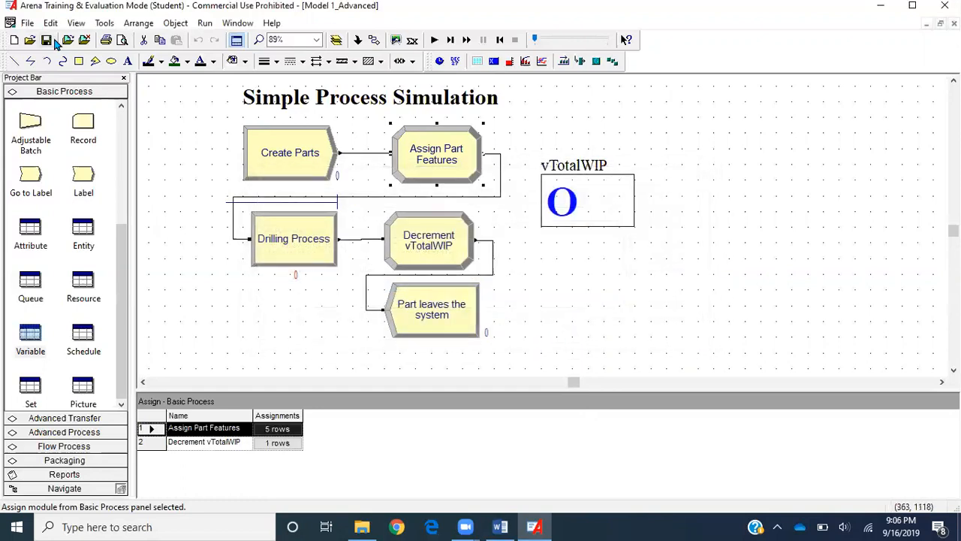
Save the model and move the vTotalWIP display farther up and away from the Assign Part Features module.
left_click(47, 42)
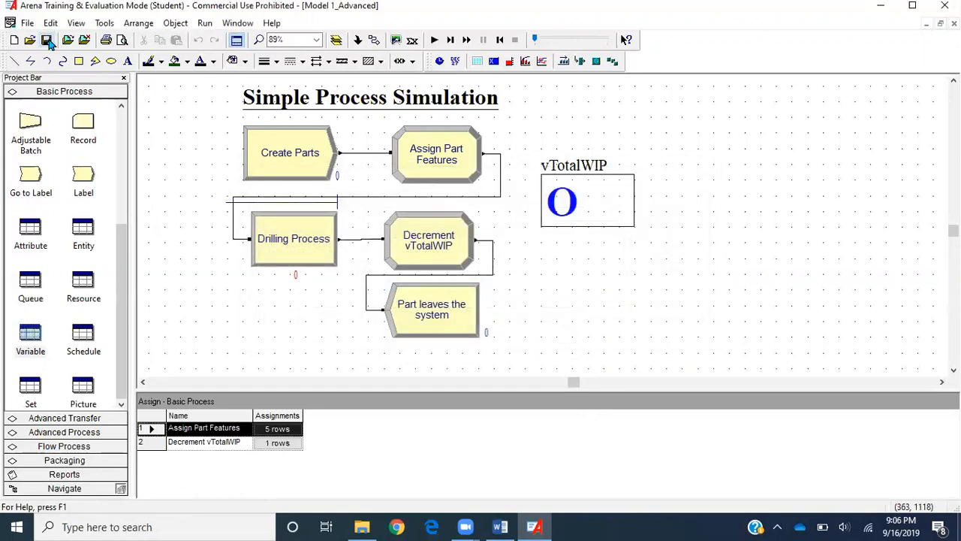
left_click_drag(581, 177, 617, 155)
left_click(558, 287)
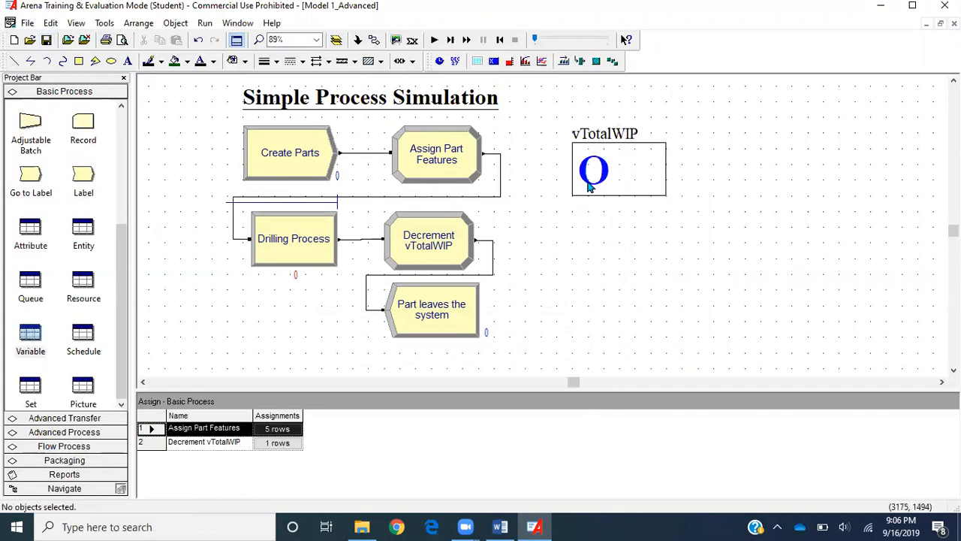
Insert a variable display for row 1 of vNumberofParts and draw its box below the vTotalWIP display.
left_click(493, 64)
left_click(512, 152)
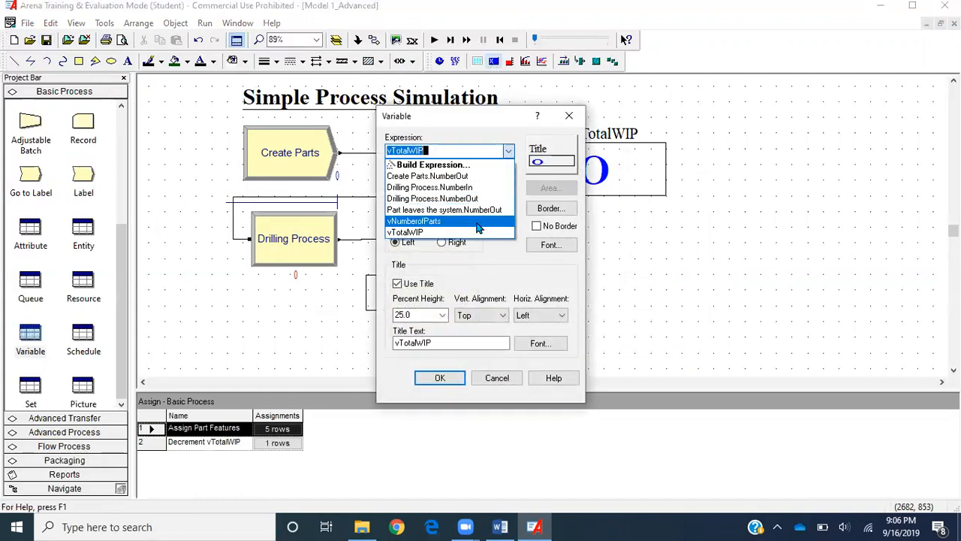
left_click(478, 221)
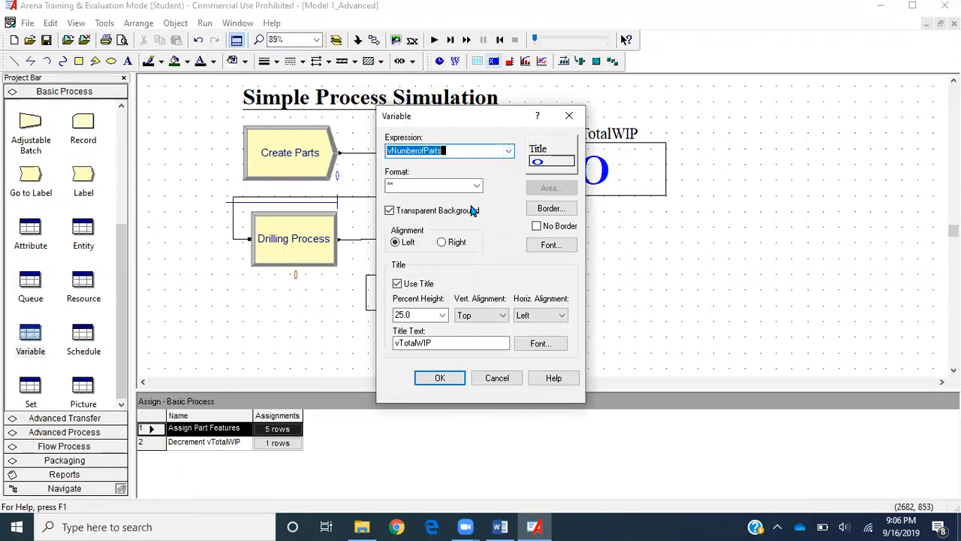
left_click(450, 151)
type("(")
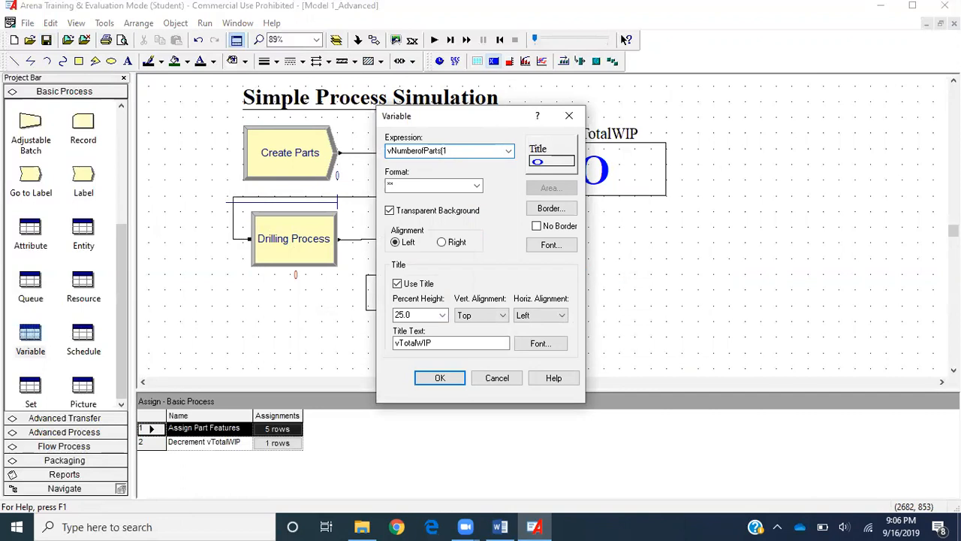
left_click(440, 377)
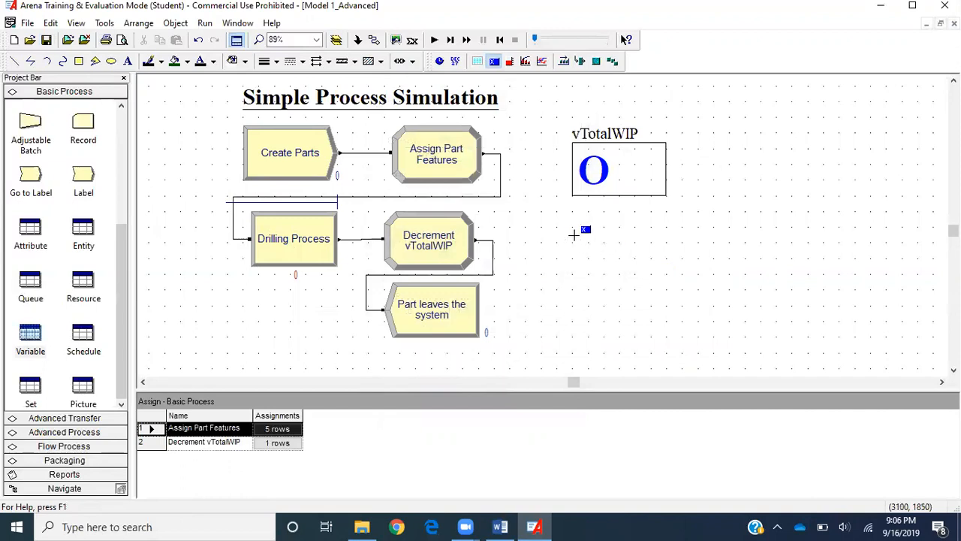
left_click_drag(574, 235, 659, 306)
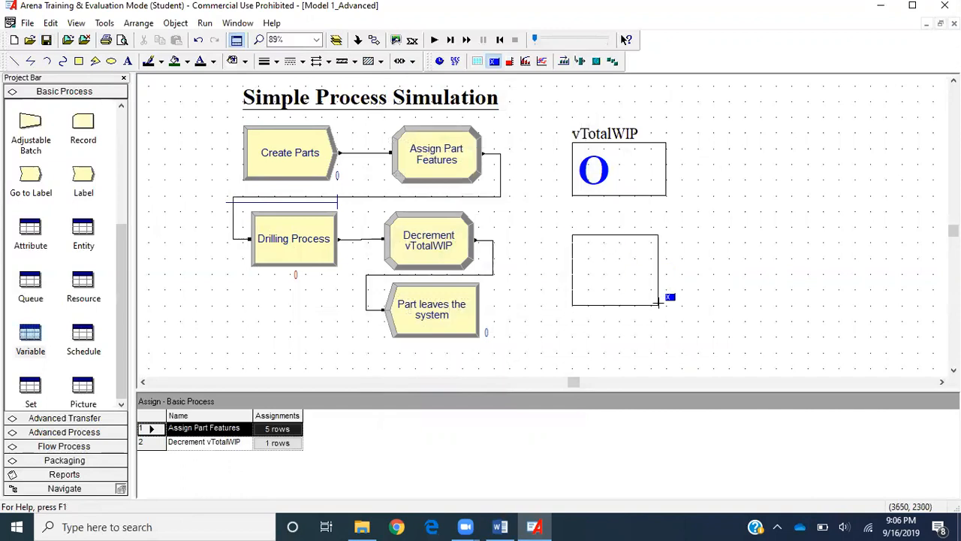
Change the title of the vNumberofParts(1) display to Part A.
double_click(628, 283)
left_click(460, 342)
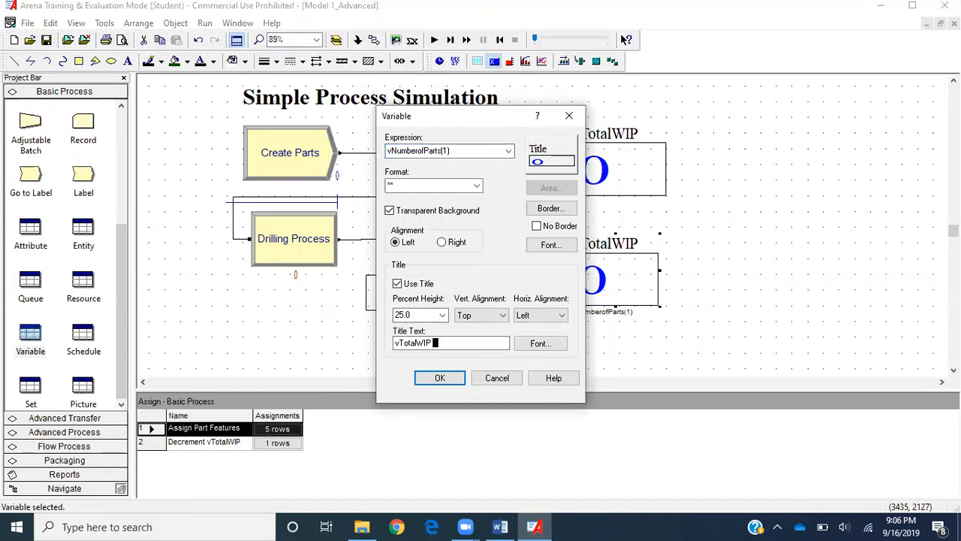
type("for Par")
key("BackSpace")
key("BackSpace")
key("BackSpace")
key("BackSpace")
key("BackSpace")
key("BackSpace")
key("BackSpace")
key("BackSpace")
key("BackSpace")
key("BackSpace")
key("BackSpace")
key("BackSpace")
key("BackSpace")
key("BackSpace")
key("BackSpace")
key("BackSpace")
key("BackSpace")
type("Part A")
key("Return")
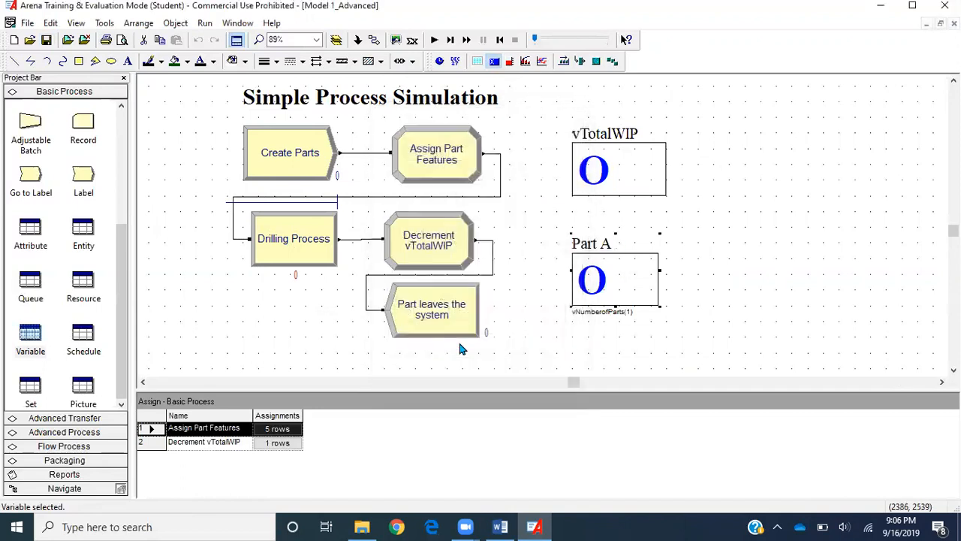
left_click(821, 210)
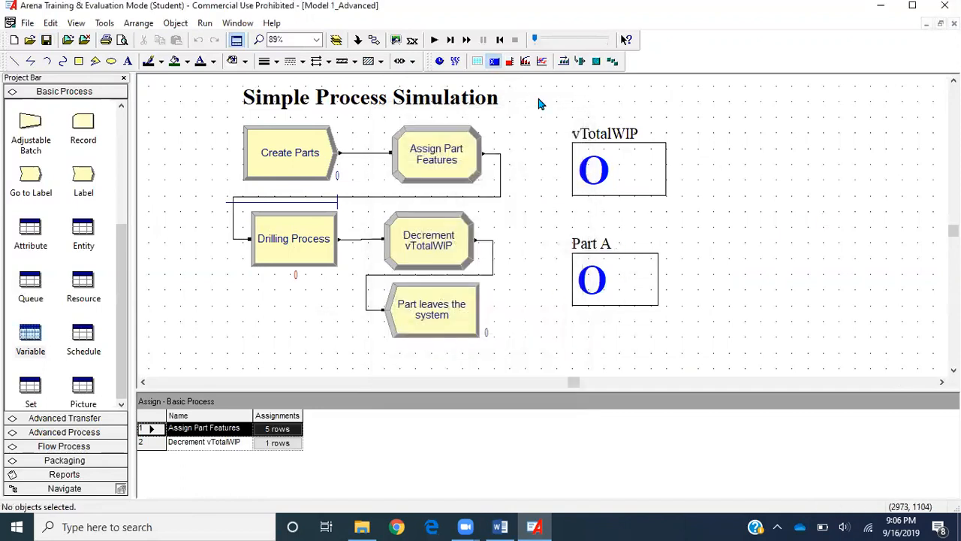
Insert another variable display with the expression vNumberofParts(2) and the title Part B.
left_click(494, 61)
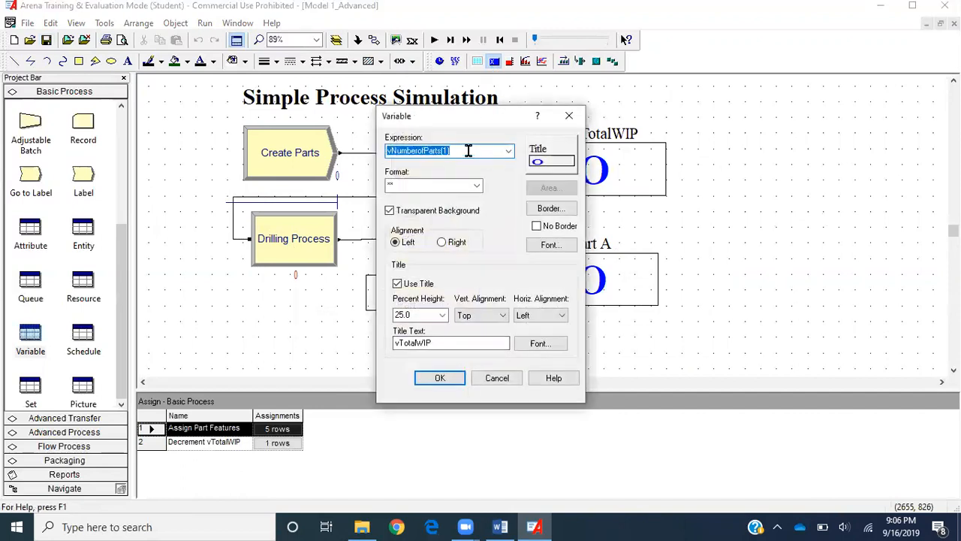
left_click(468, 151)
key("BackSpace")
key("BackSpace")
key("BackSpace")
type("(2")
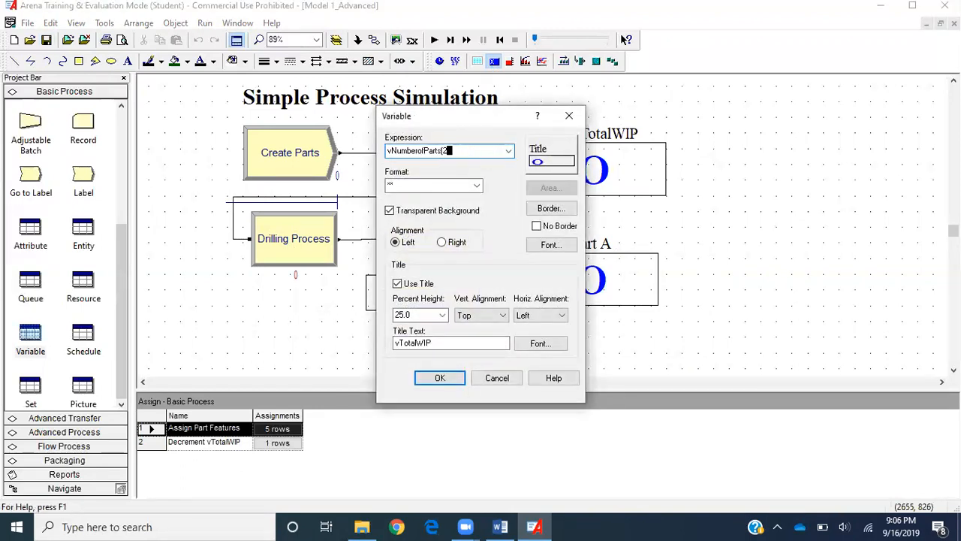
type(")")
double_click(453, 343)
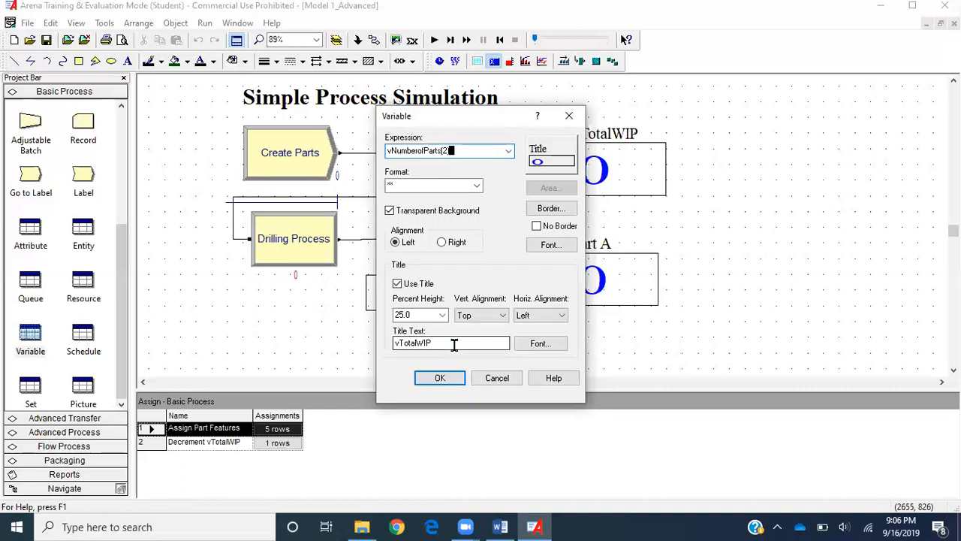
type("Part B")
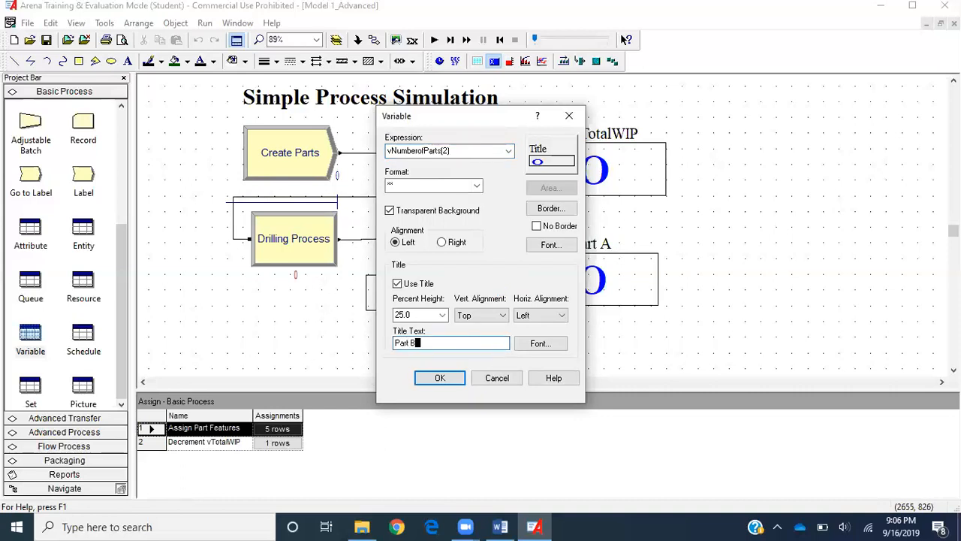
key("Return")
Draw the Part B display's box beside the Part A display and resize it to line up with it.
left_click(690, 250)
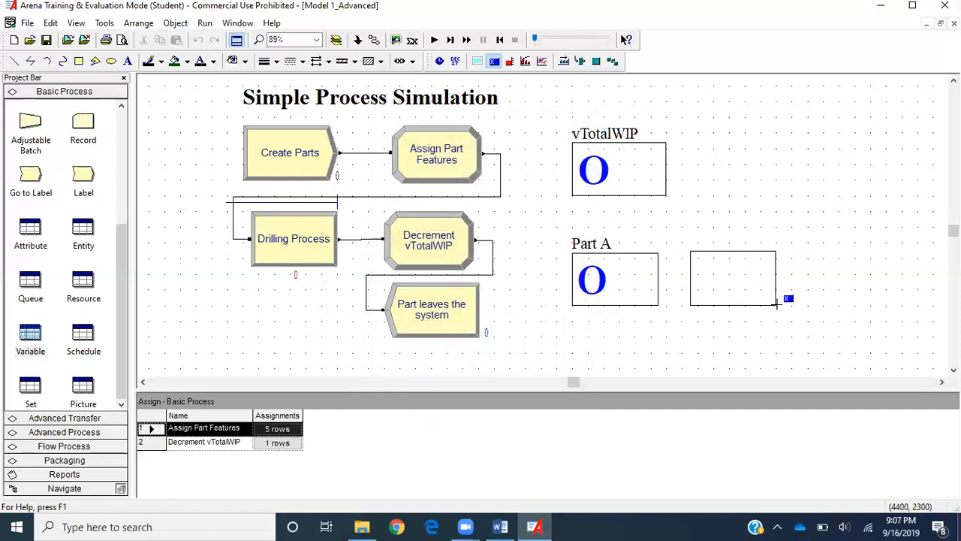
left_click(778, 305)
left_click(756, 175)
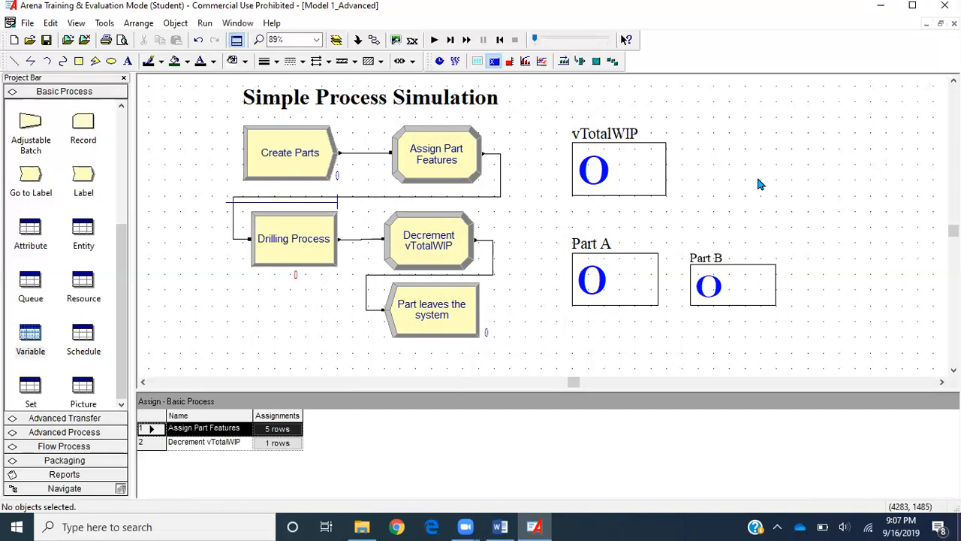
left_click(736, 260)
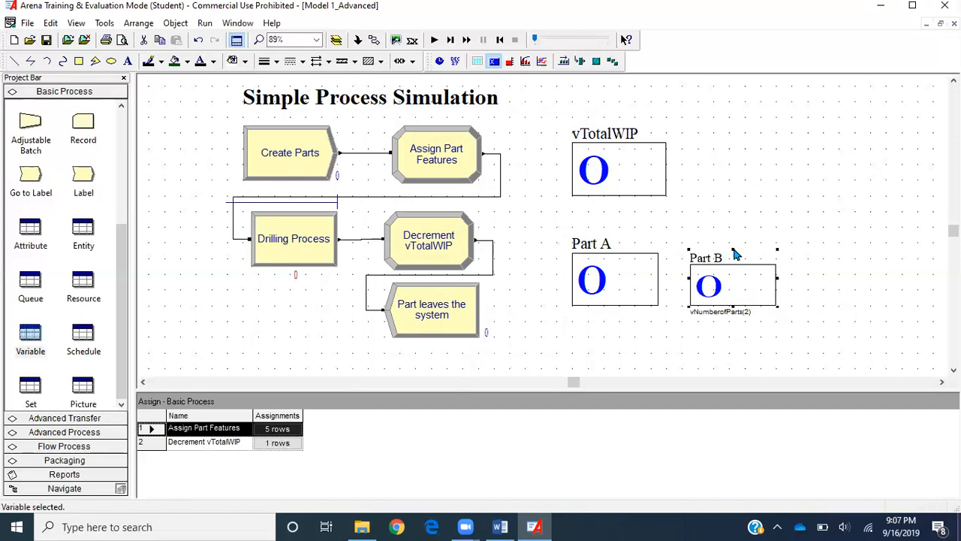
left_click_drag(733, 250, 768, 254)
left_click(800, 259)
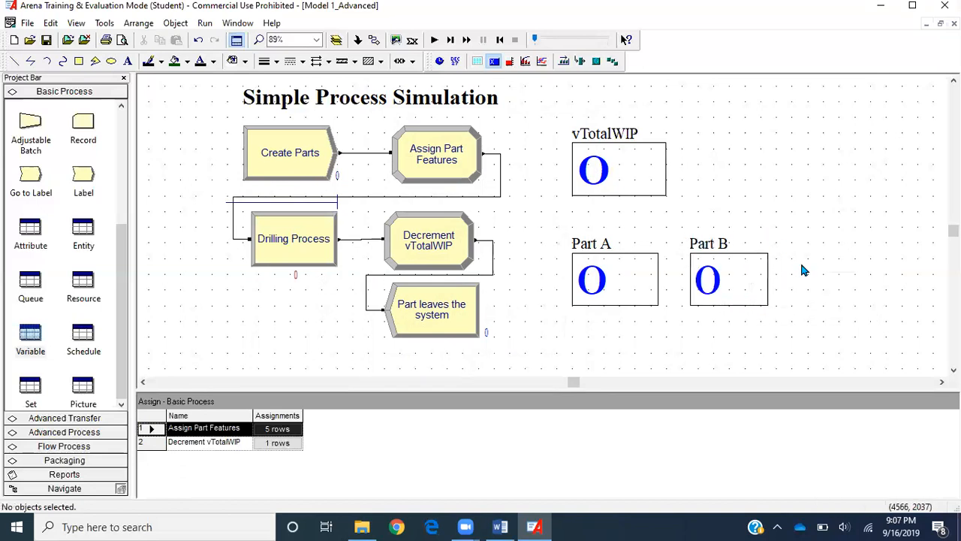
Save the model and run the simulation to check the vTotalWIP, Part A and Part B displays, then end the run.
left_click(46, 41)
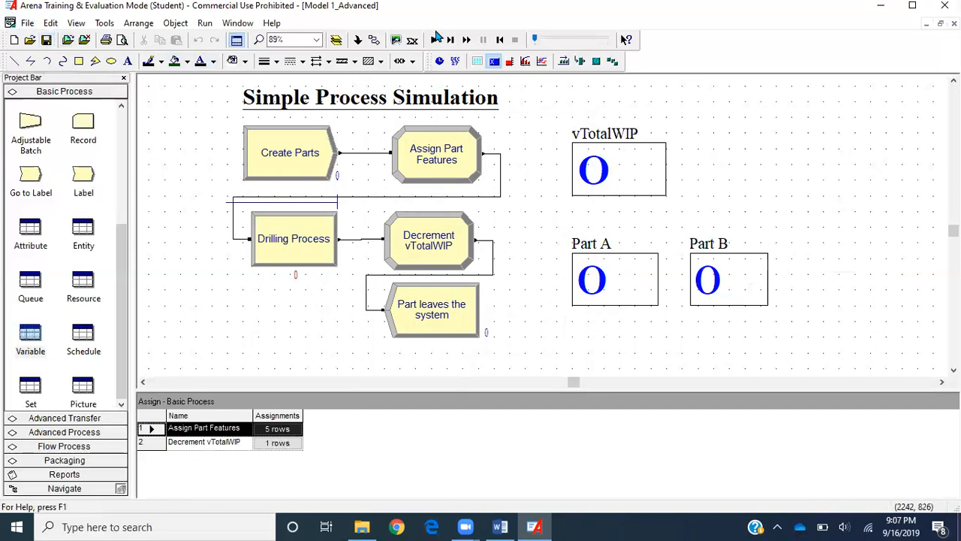
left_click(436, 40)
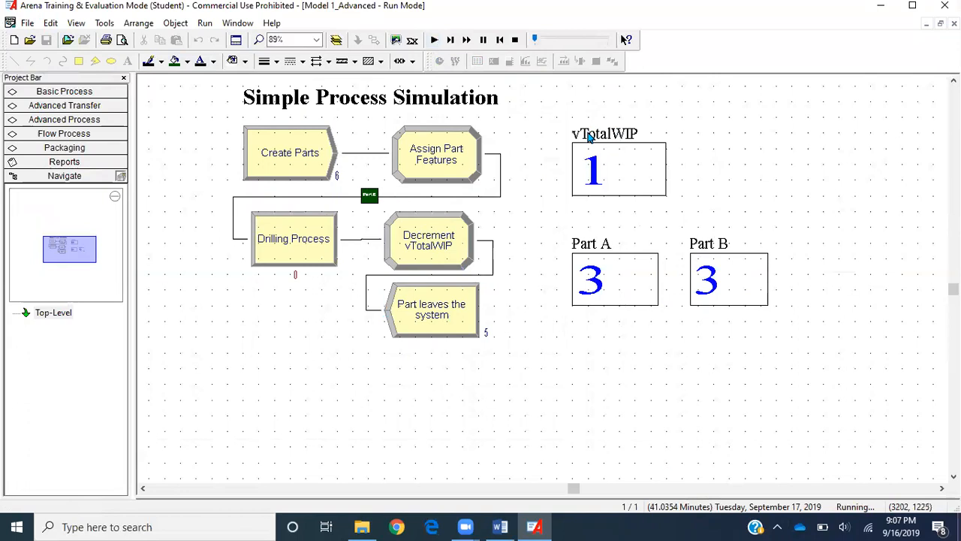
left_click(515, 39)
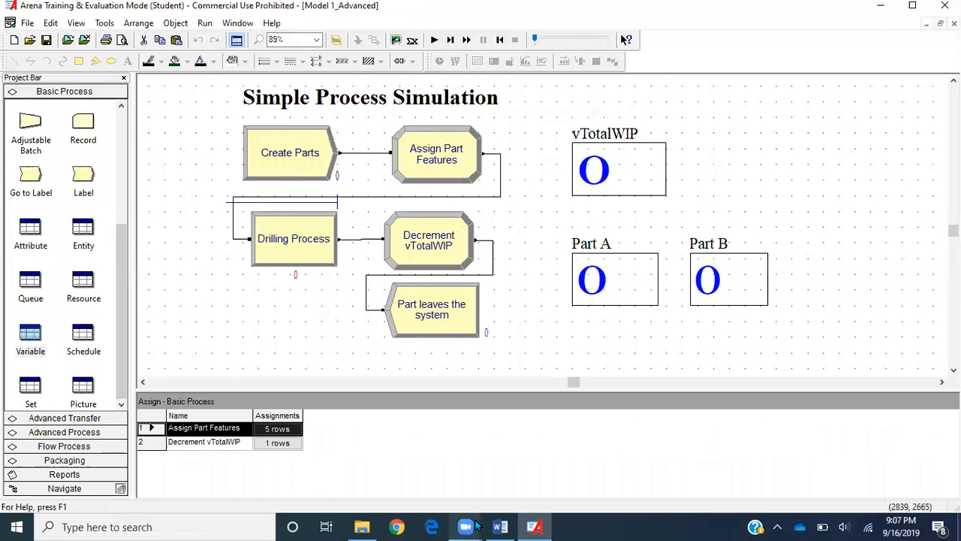
Switch to the Word instructions, read the Logic 7 section on creating a 2D variable, and return to Arena.
left_click(508, 525)
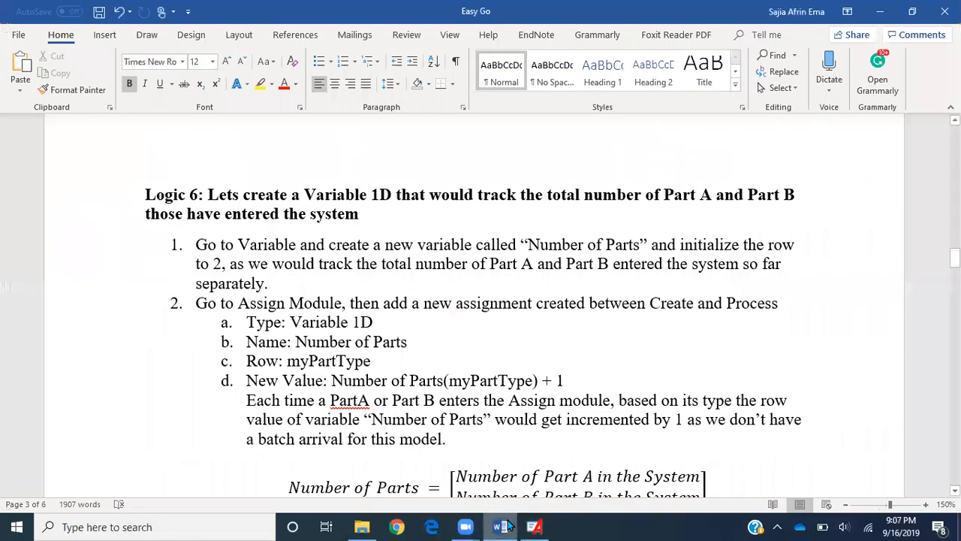
scroll(491, 423, "down", 5)
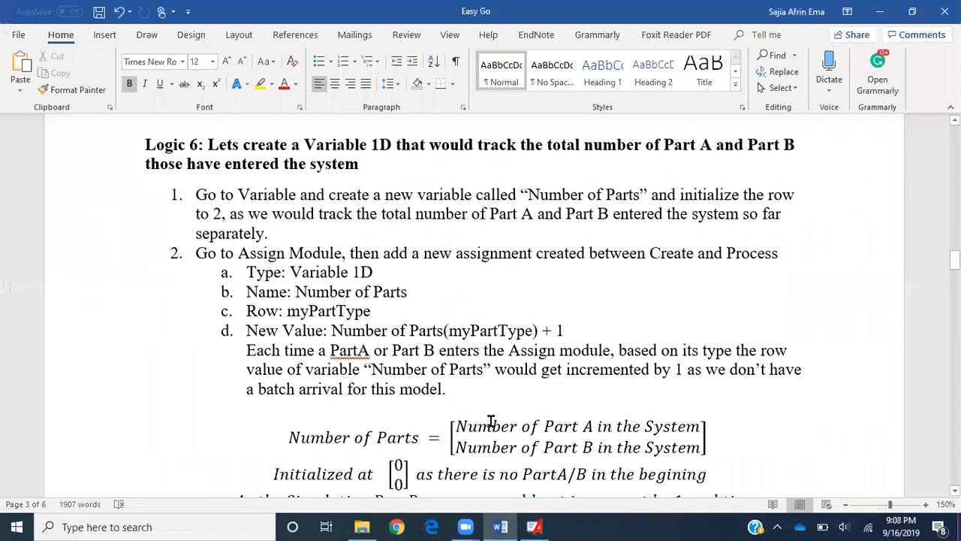
scroll(491, 421, "down", 6)
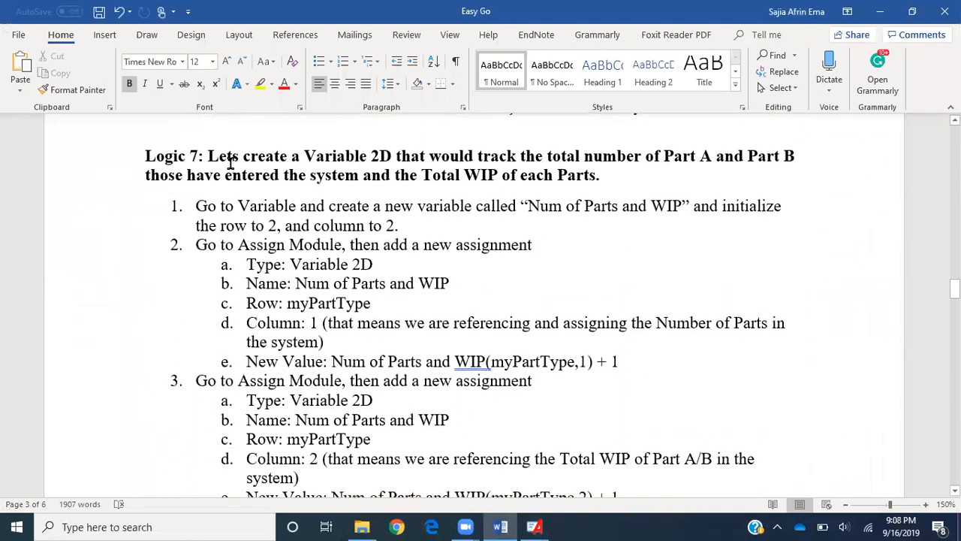
left_click_drag(208, 155, 392, 154)
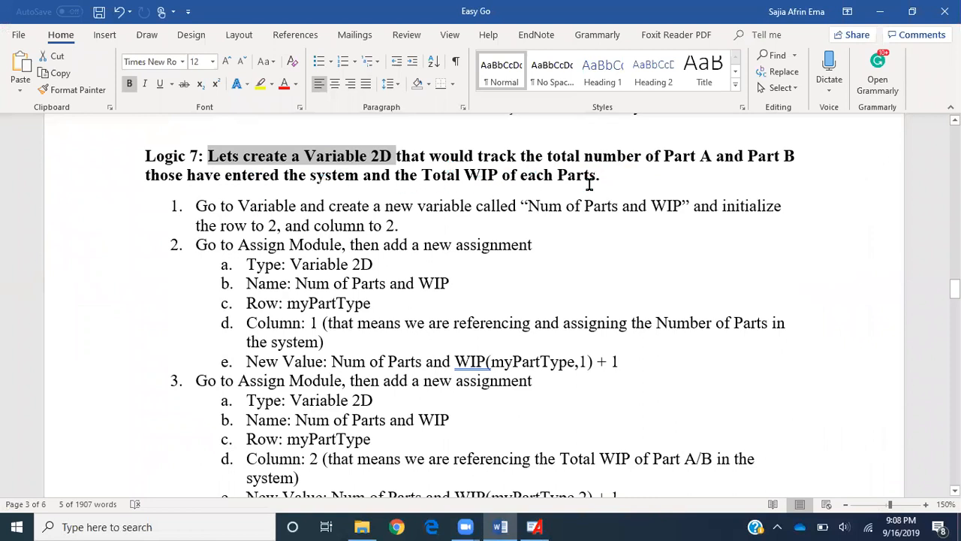
left_click(883, 11)
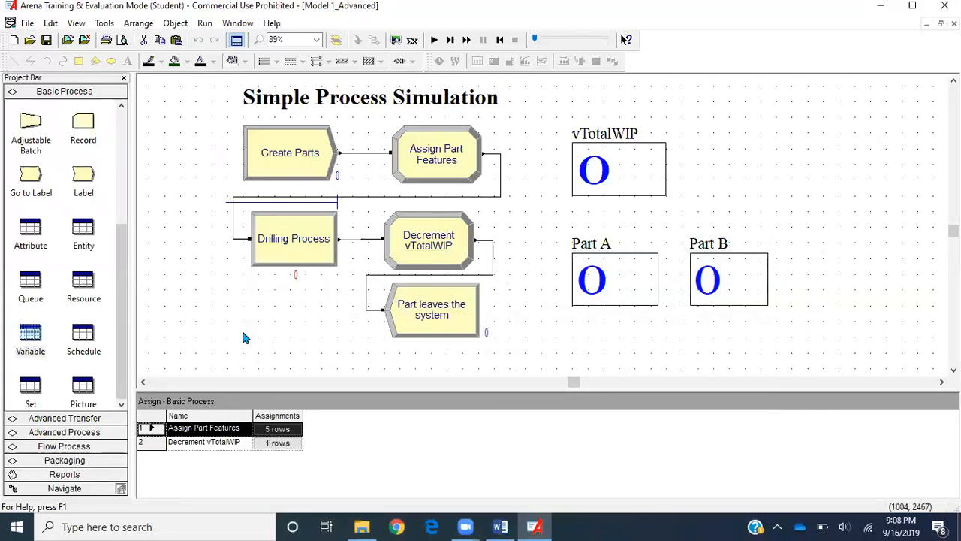
Add a variable named vNumberofParts_TotalWIP to the Variable module and widen the name column to fit it.
left_click(34, 343)
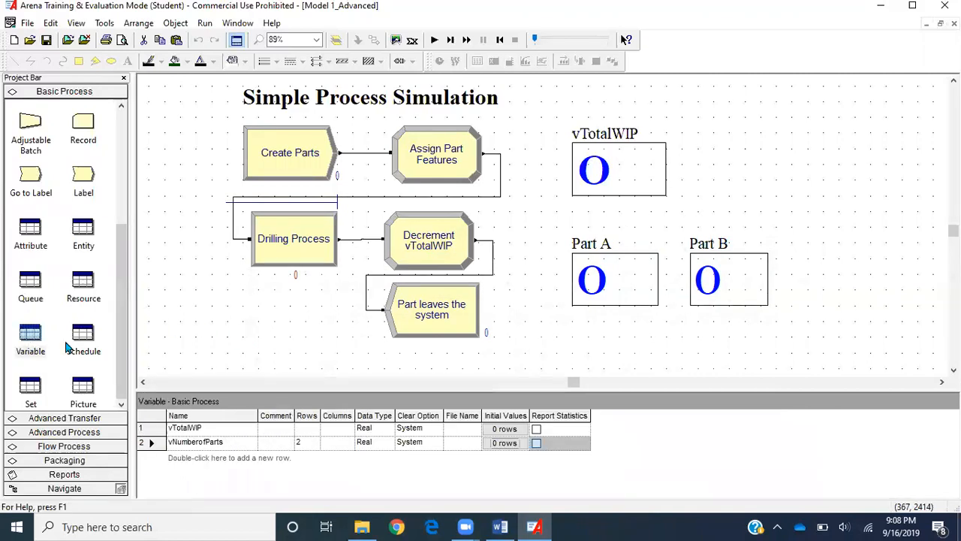
double_click(201, 458)
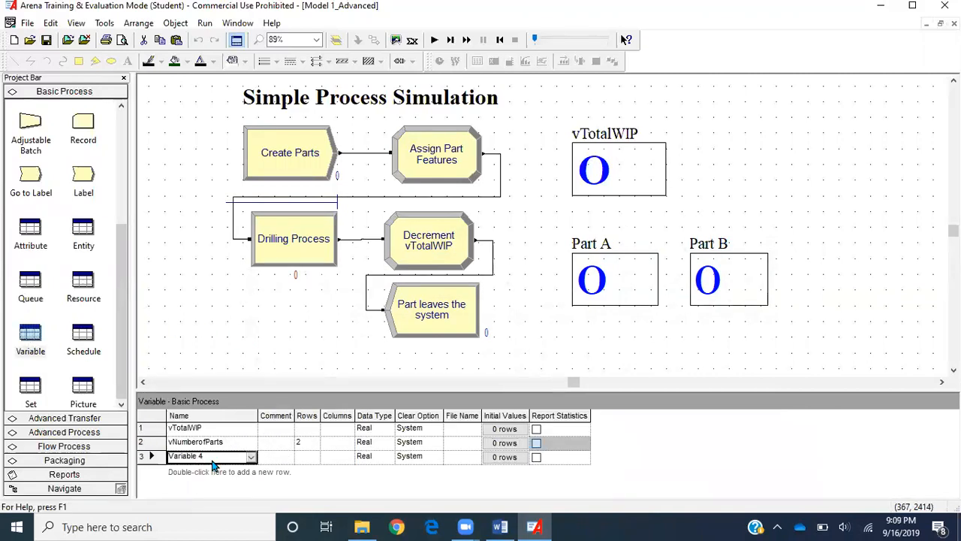
type("vNumberof")
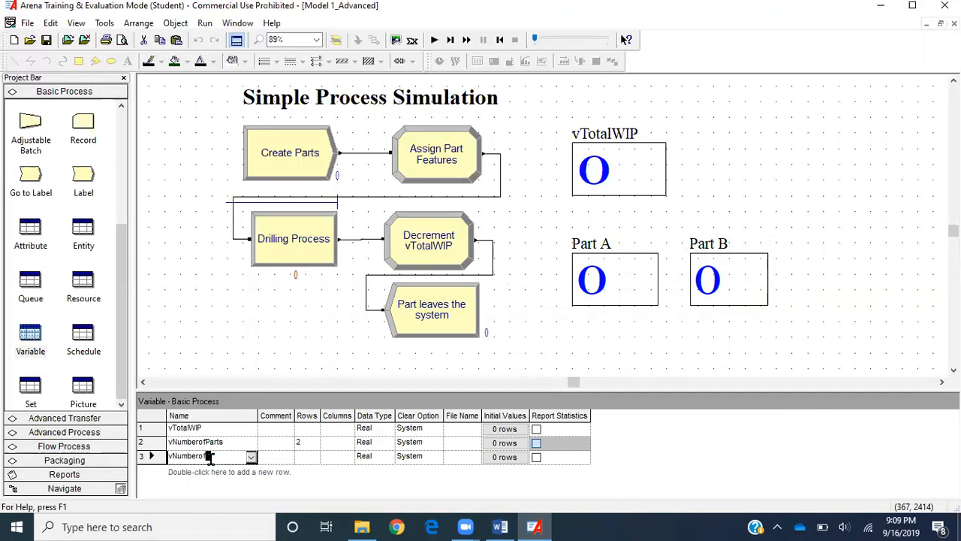
type("tsand")
key("BackSpace")
key("BackSpace")
key("BackSpace")
type("_TotalWIP")
left_click_drag(260, 416, 311, 416)
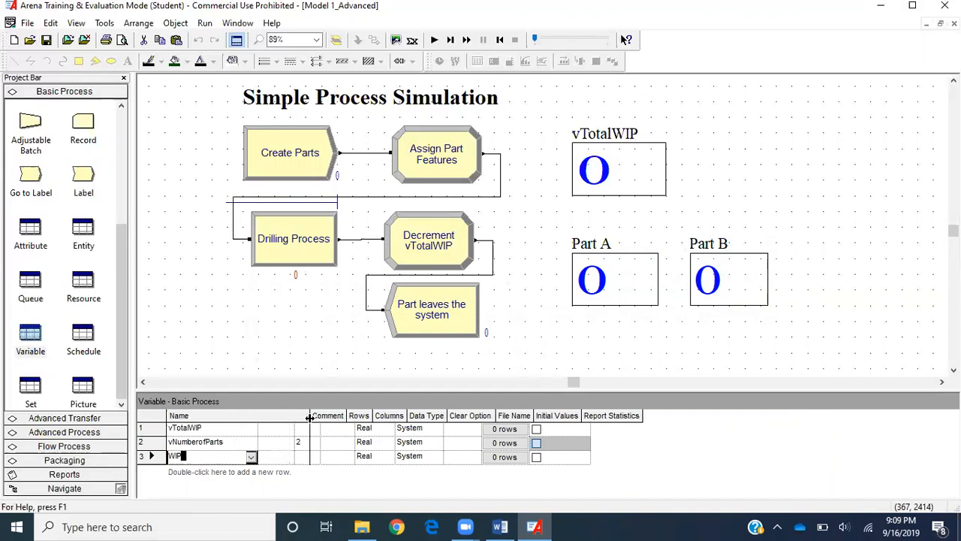
Set vNumberofParts_TotalWIP to 2 rows and 2 columns.
left_click(356, 454)
type("2")
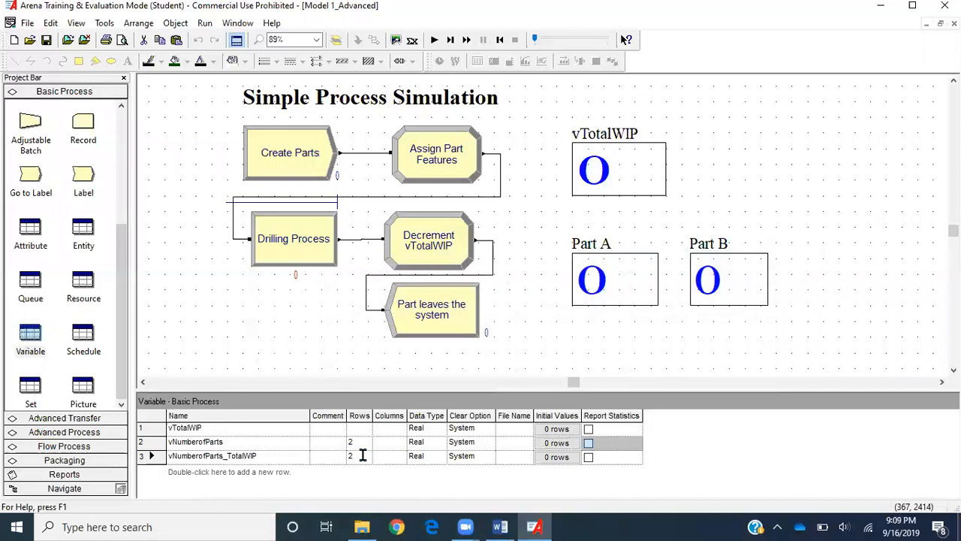
left_click(391, 456)
type("2")
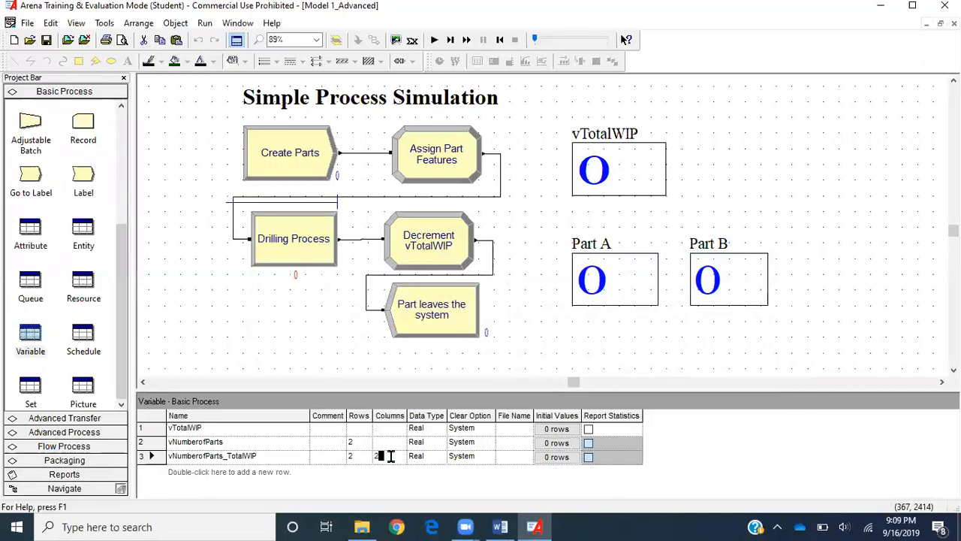
double_click(411, 476)
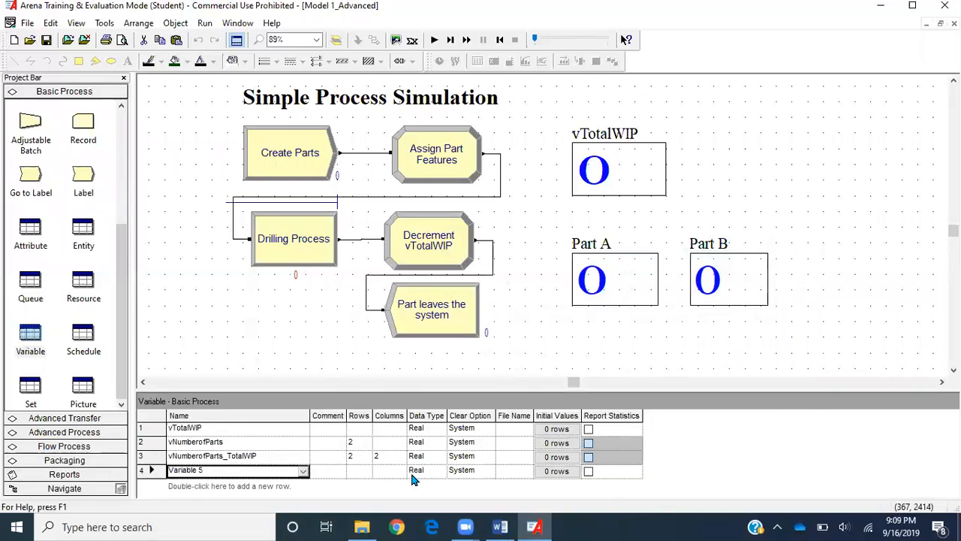
left_click(143, 471)
right_click(143, 471)
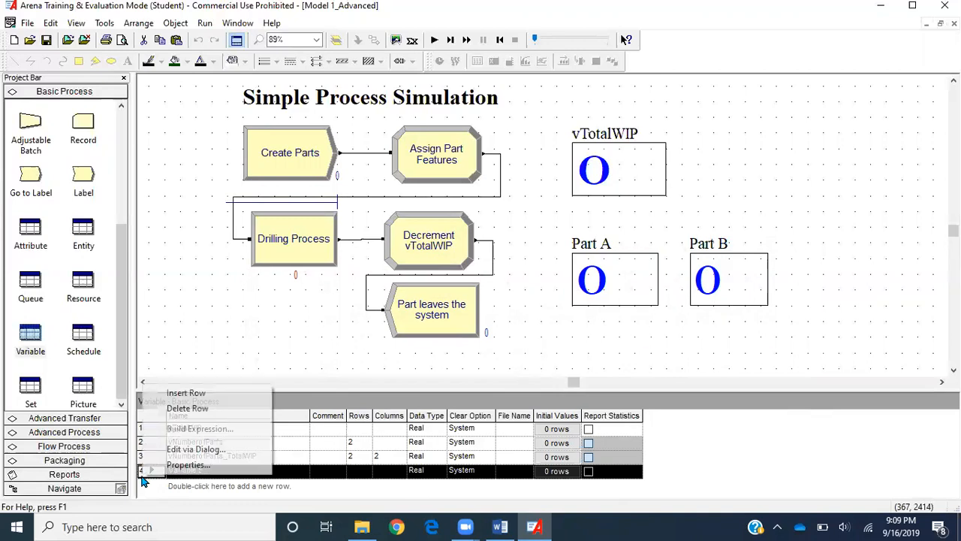
left_click(186, 408)
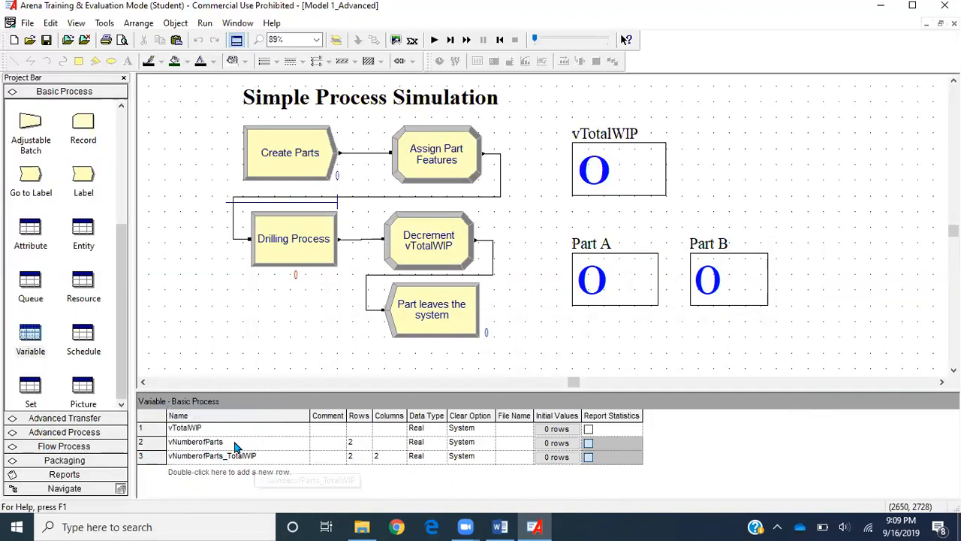
Delete the Part A, Part B and vTotalWIP displays from the model window.
left_click(599, 364)
left_click(621, 294)
key("Delete")
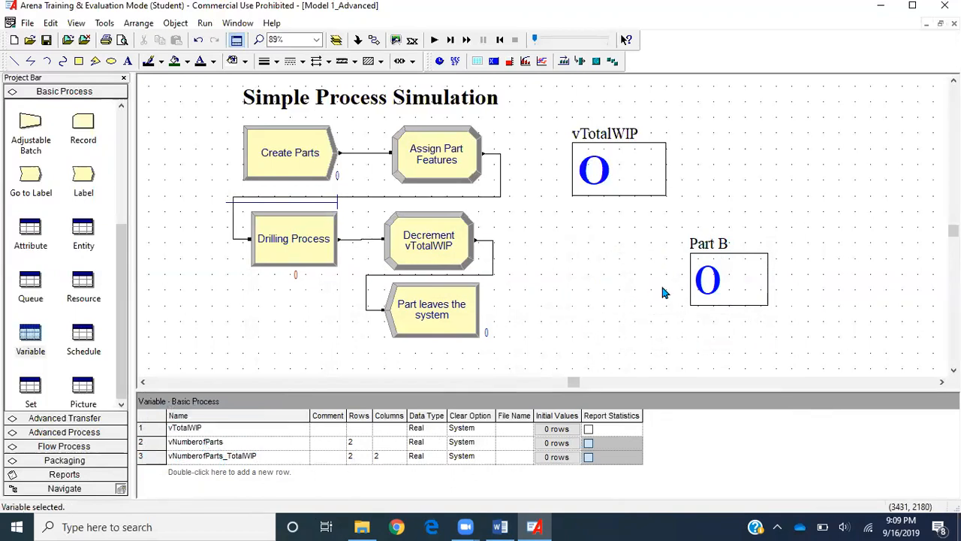
left_click(723, 286)
key("Delete")
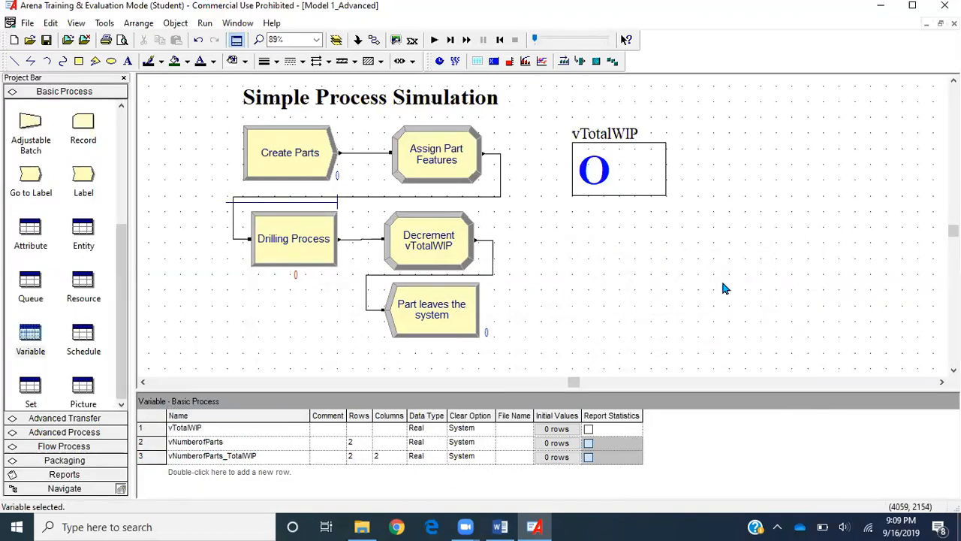
left_click(648, 177)
key("Delete")
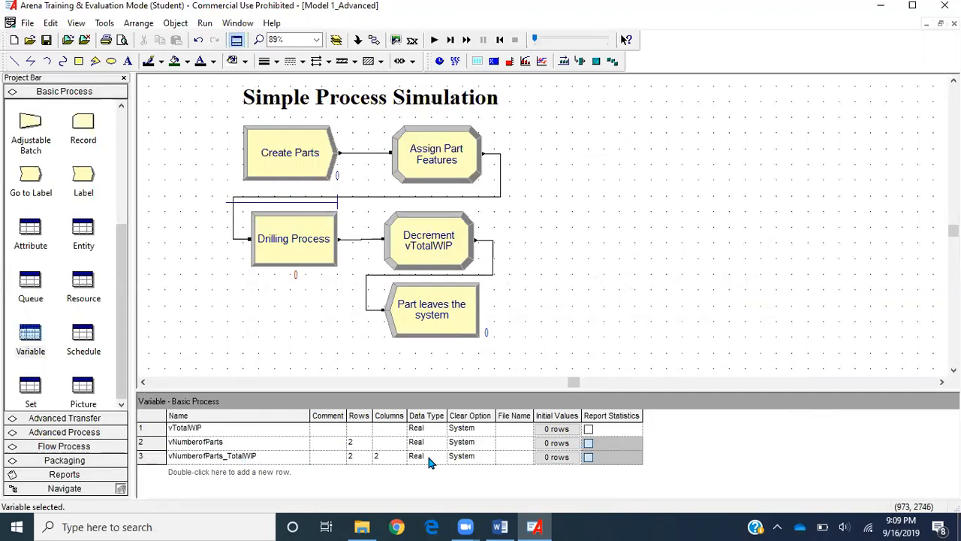
Open the Assign Part Features module and review its existing attribute, variable and 1D array assignments.
double_click(460, 165)
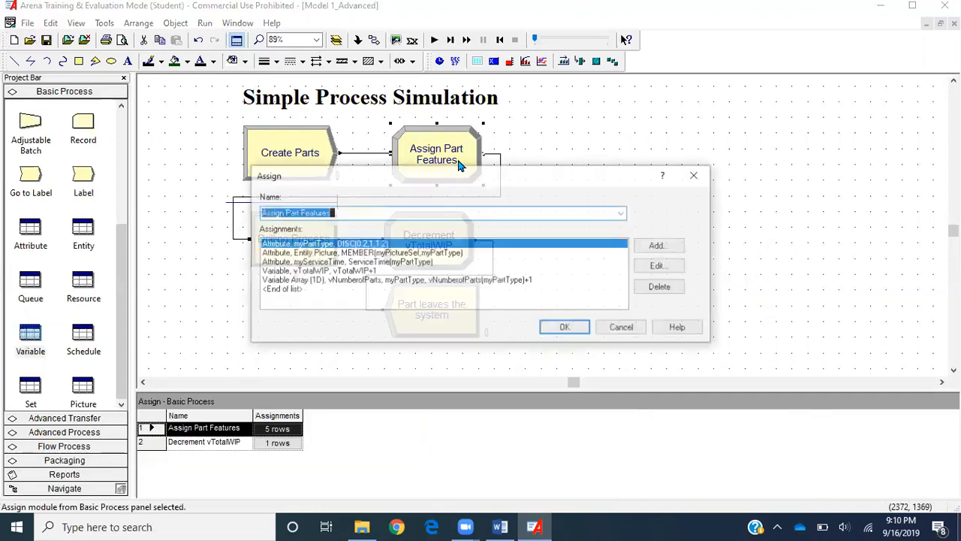
left_click(297, 290)
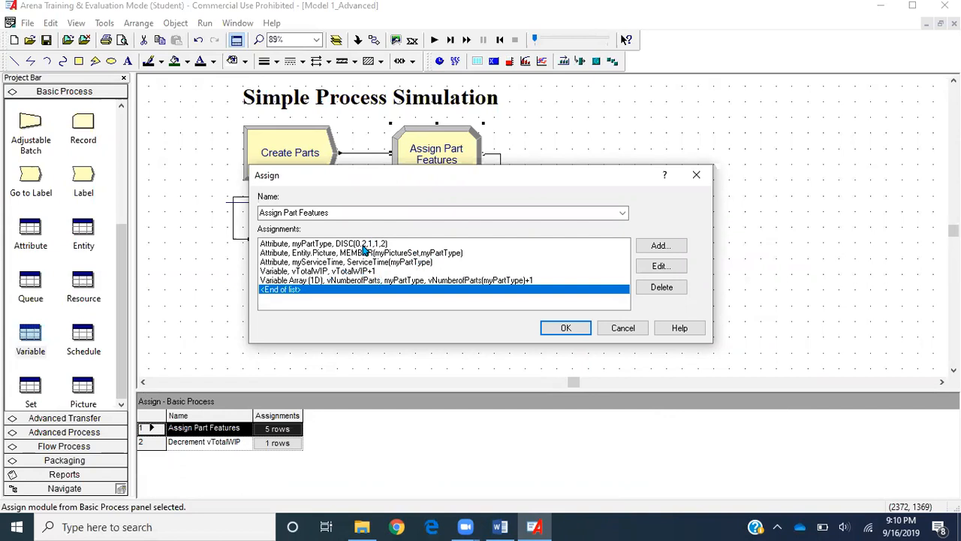
left_click(303, 272)
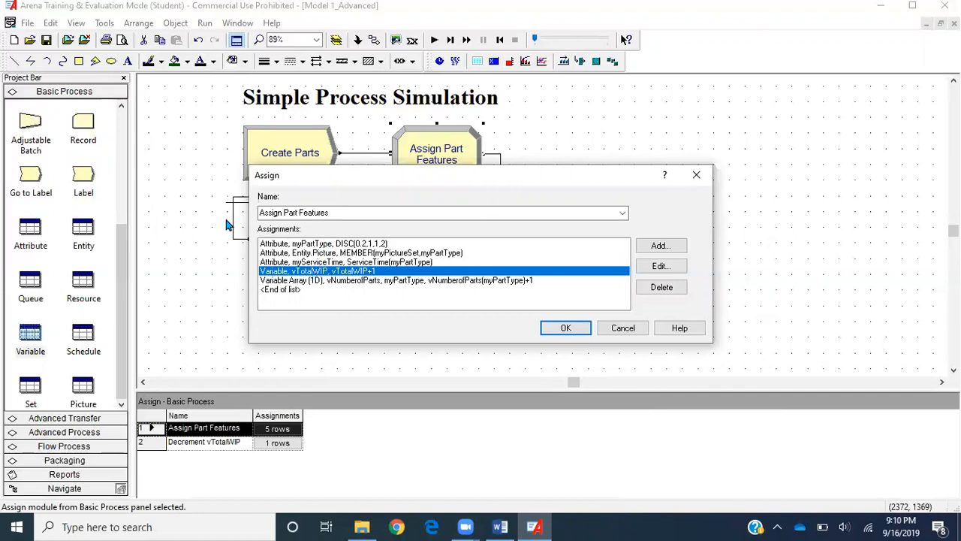
left_click(279, 245)
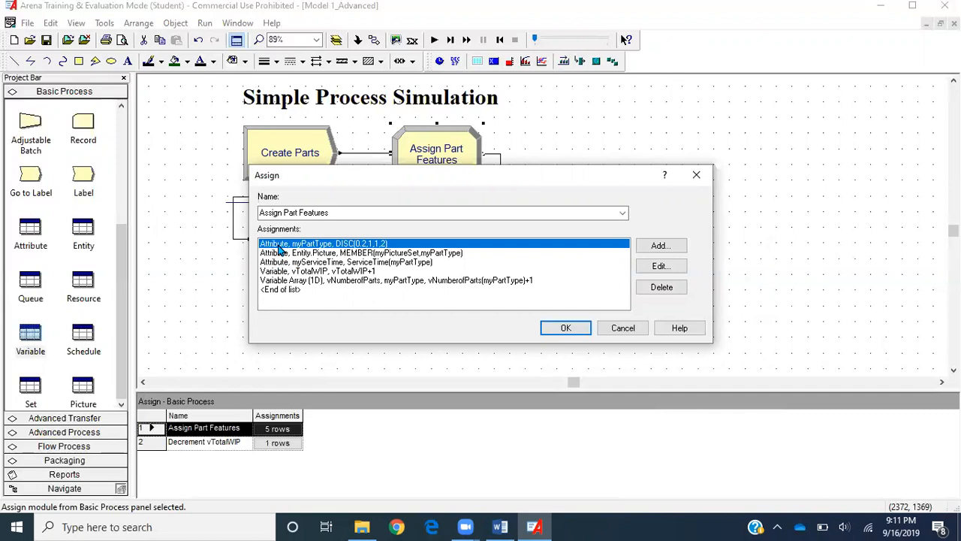
left_click(360, 283)
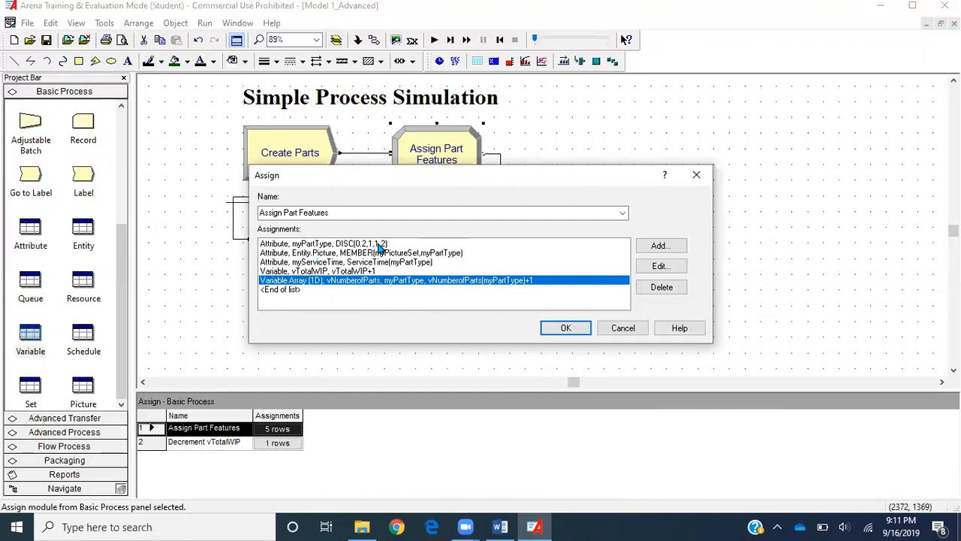
left_click(446, 254)
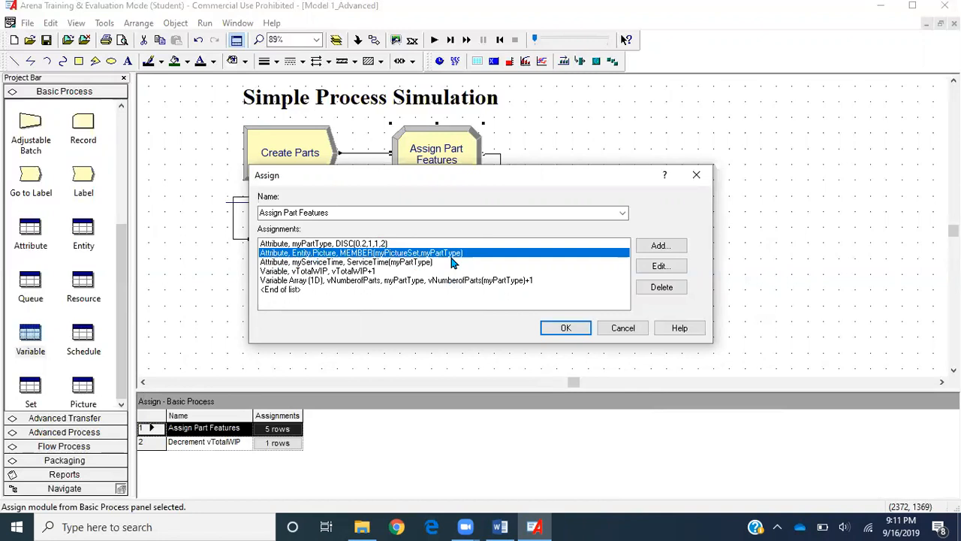
Add a Variable Array (2D) assignment for vNumberofParts_TotalWIP at the end of the Assign Part Features list.
left_click(488, 289)
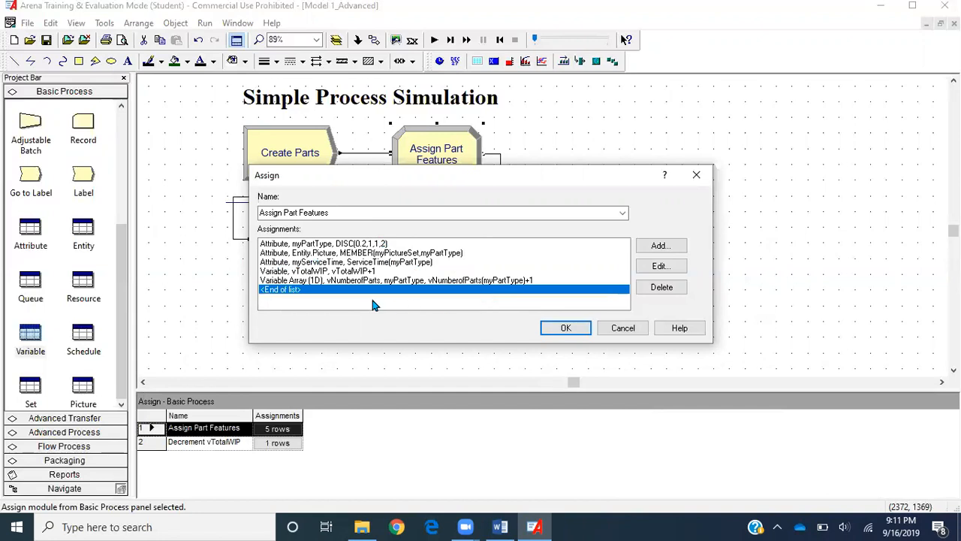
left_click(675, 246)
left_click(408, 242)
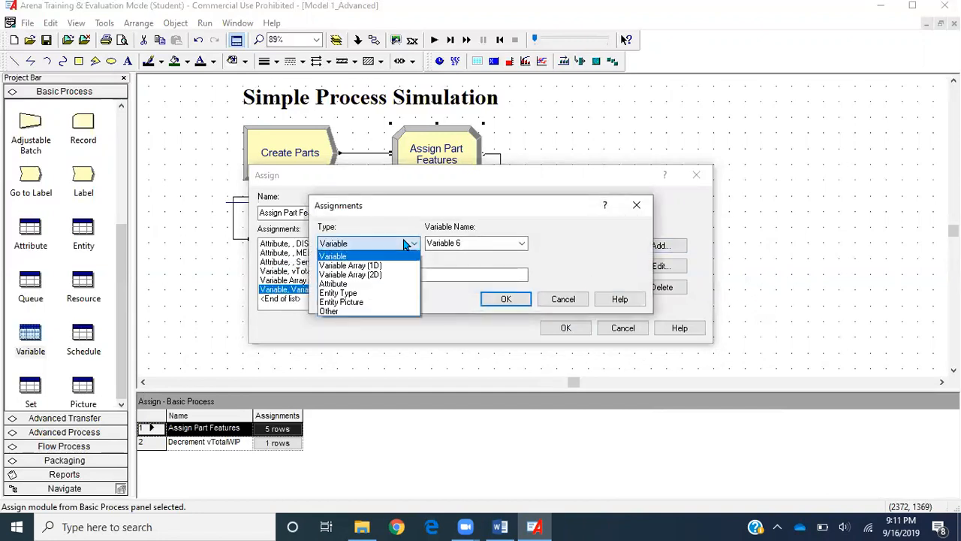
left_click(397, 275)
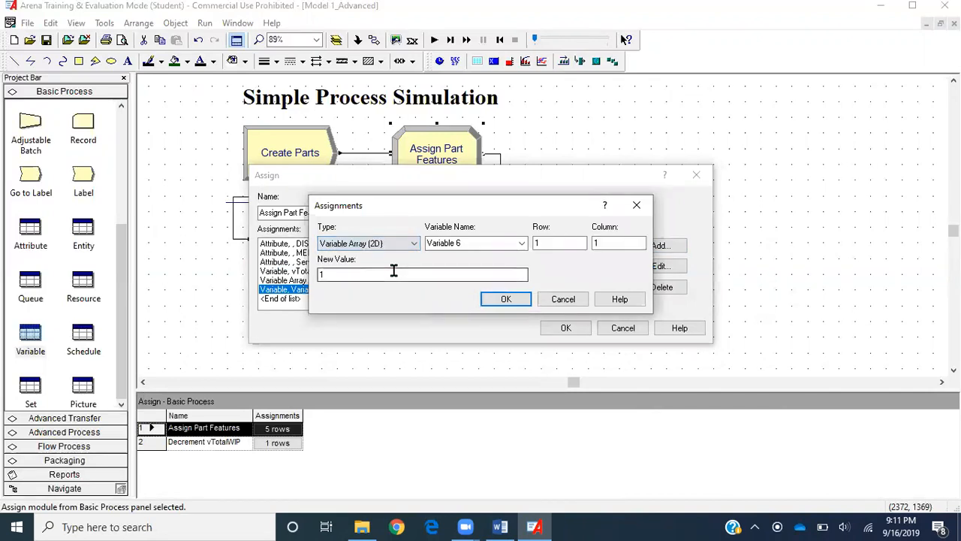
left_click(522, 244)
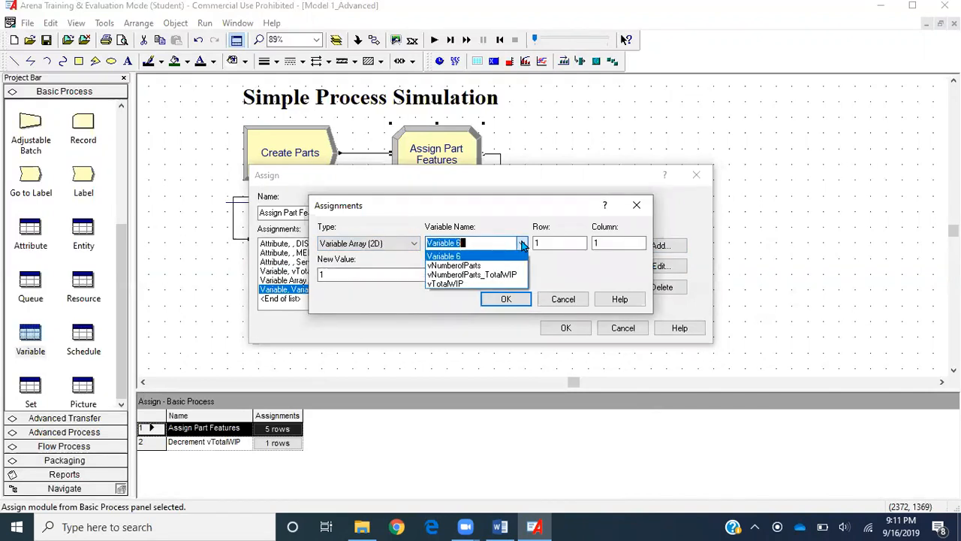
left_click(508, 276)
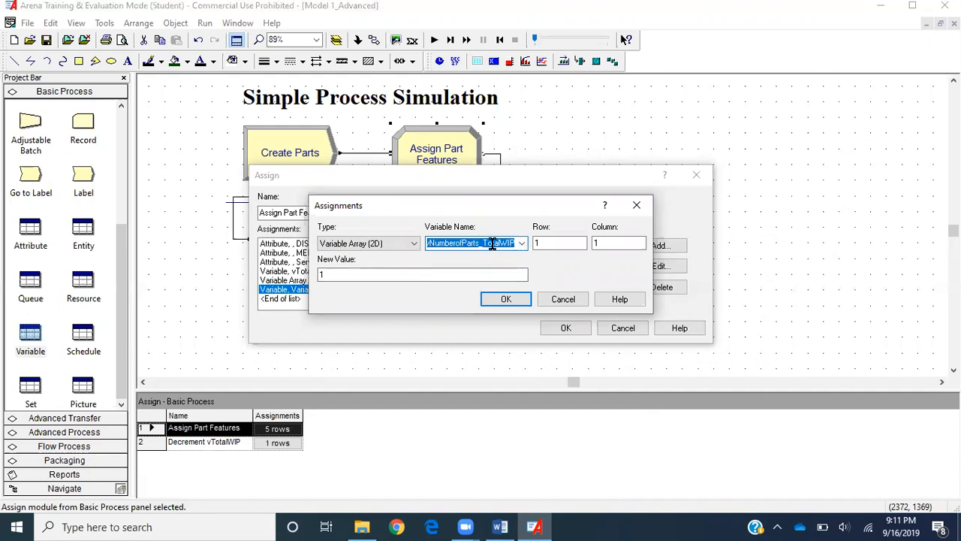
Set the row of the new vNumberofParts_TotalWIP assignment to myPartType for column 1.
double_click(570, 246)
type("myPAr")
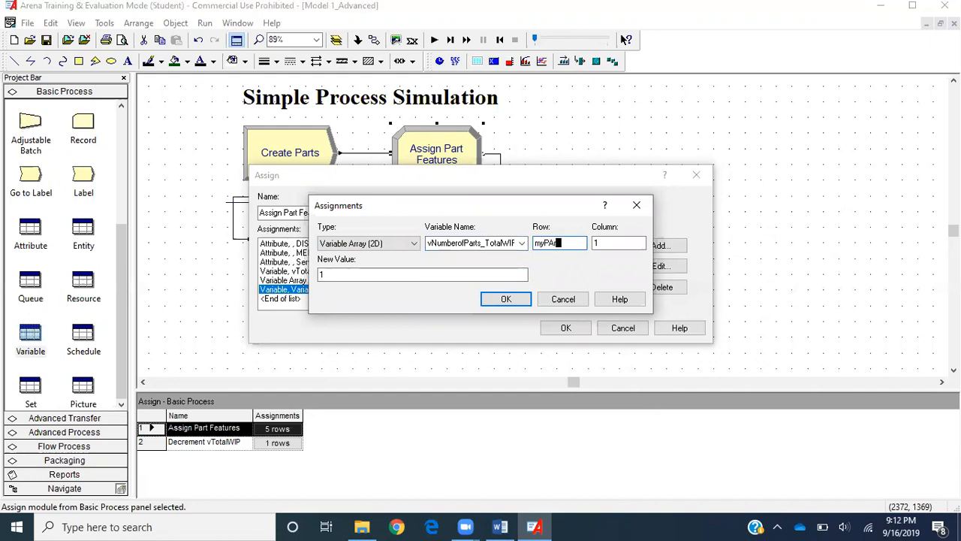
key("BackSpace")
key("BackSpace")
type("art")
type("Type")
left_click(621, 243)
left_click(621, 243)
Set the assignment's new value to vNumberofParts_TotalWIP(myPartType,1)+1 and accept it.
double_click(468, 242)
key("ctrl+c")
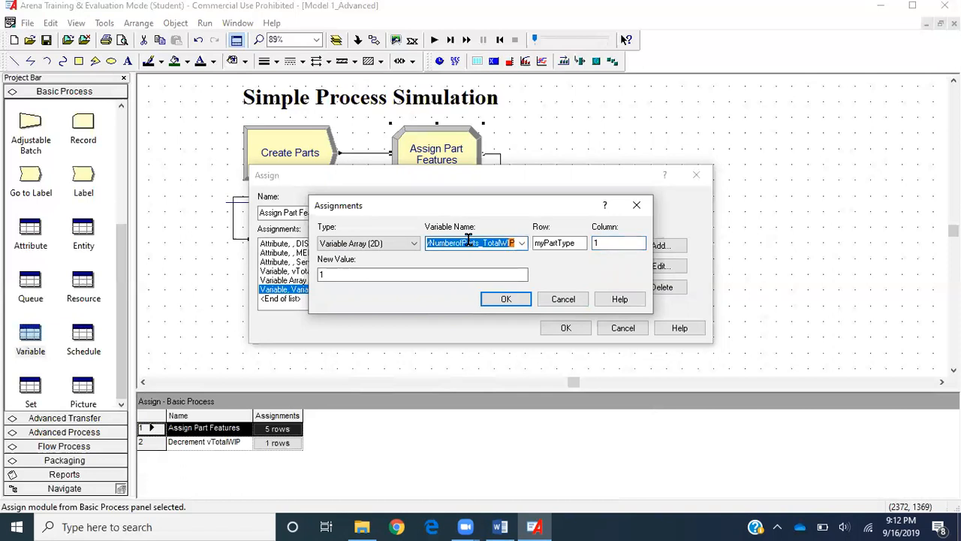
double_click(413, 274)
key("ctrl+v")
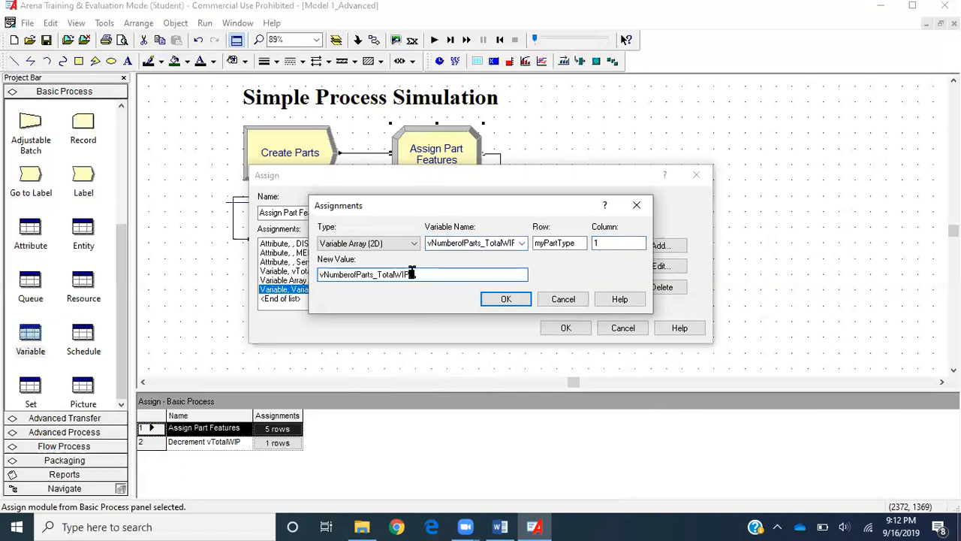
type("(")
double_click(547, 244)
key("ctrl+c")
left_click(471, 275)
key("ctrl+v")
type(",1)+1")
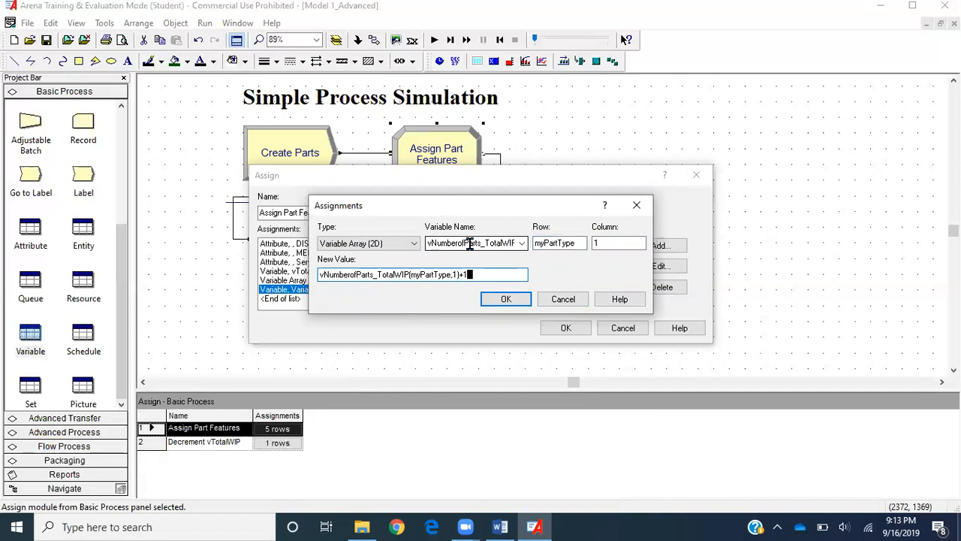
left_click(502, 300)
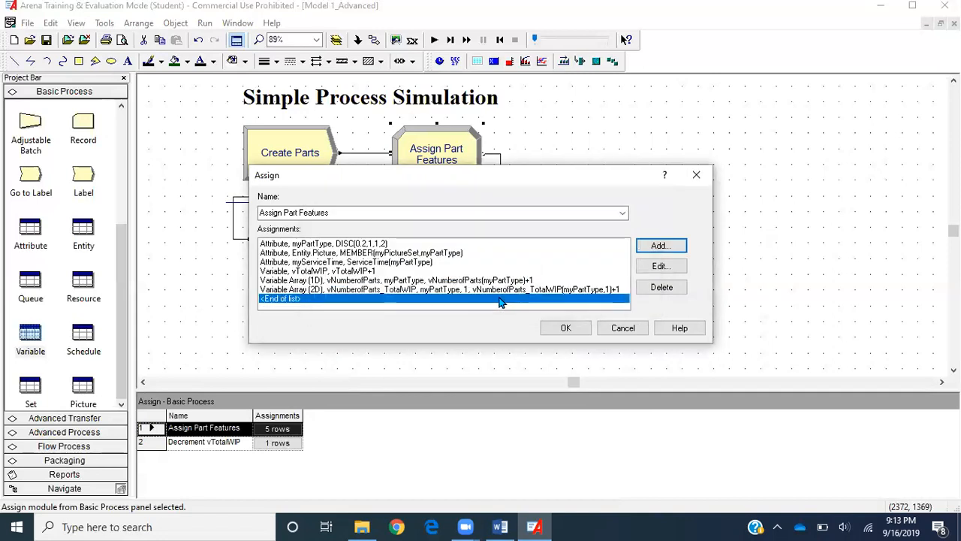
Add a second Variable Array (2D) assignment for vNumberofParts_TotalWIP to Assign Part Features.
left_click(645, 246)
left_click(401, 245)
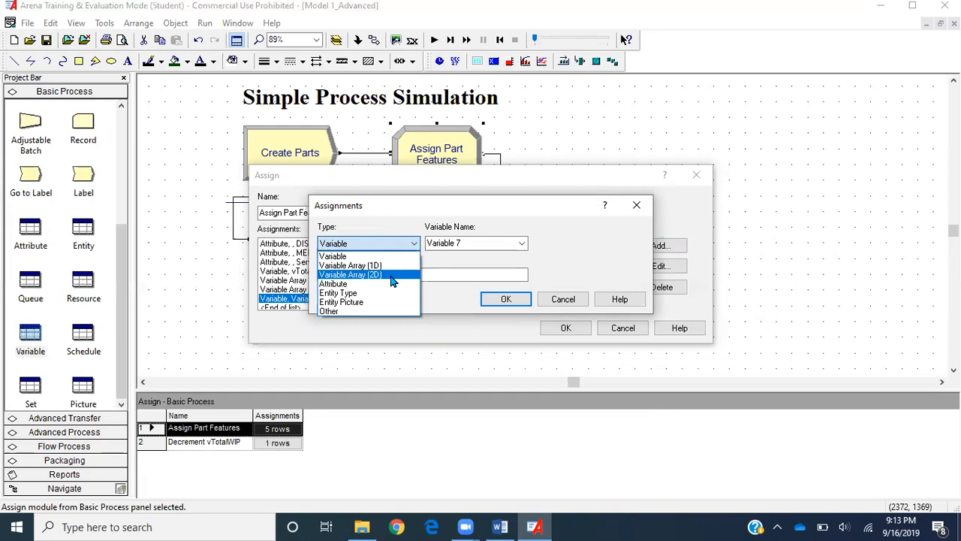
left_click(391, 276)
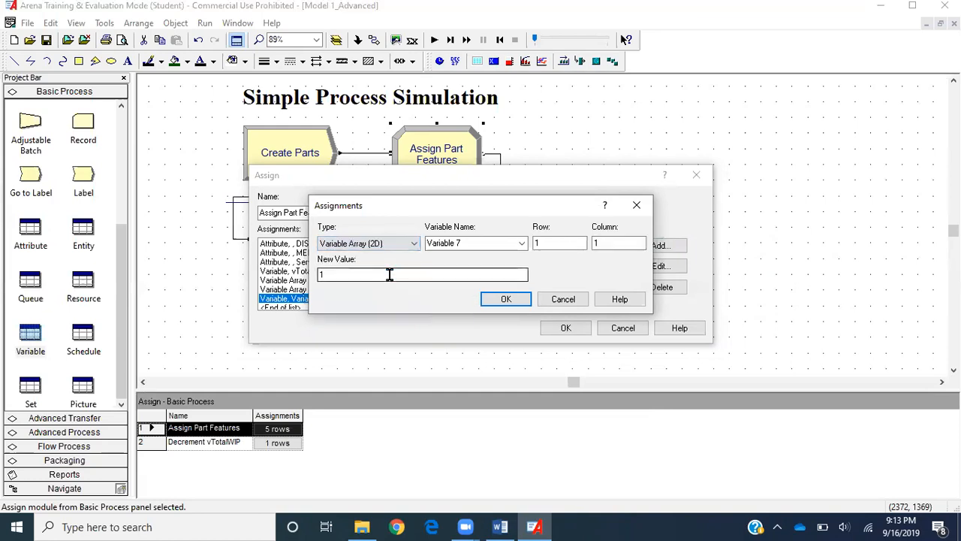
left_click(522, 245)
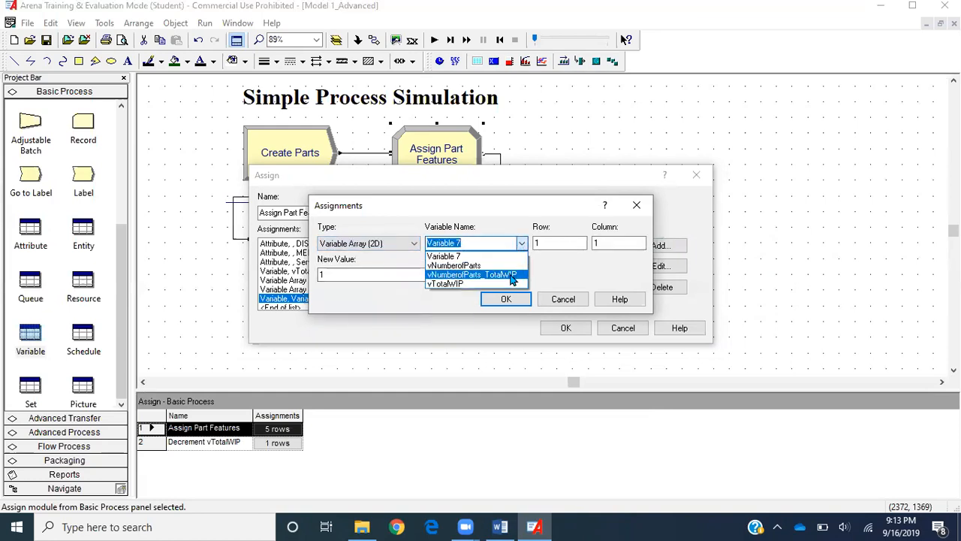
left_click(511, 279)
Set the second 2D assignment's row to myPartType and its column to 2.
double_click(549, 239)
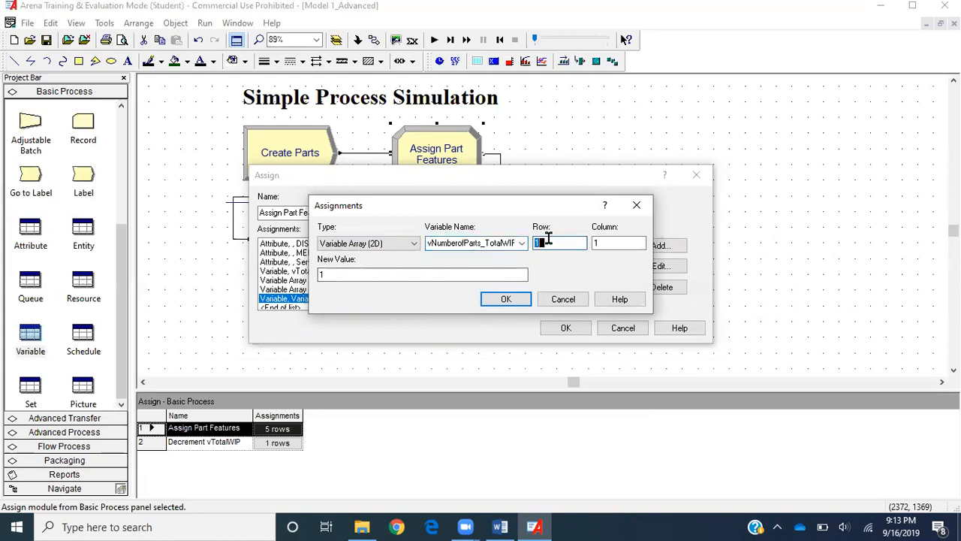
type("myPAr")
key("BackSpace")
key("BackSpace")
type("artType")
key("Tab")
type("2")
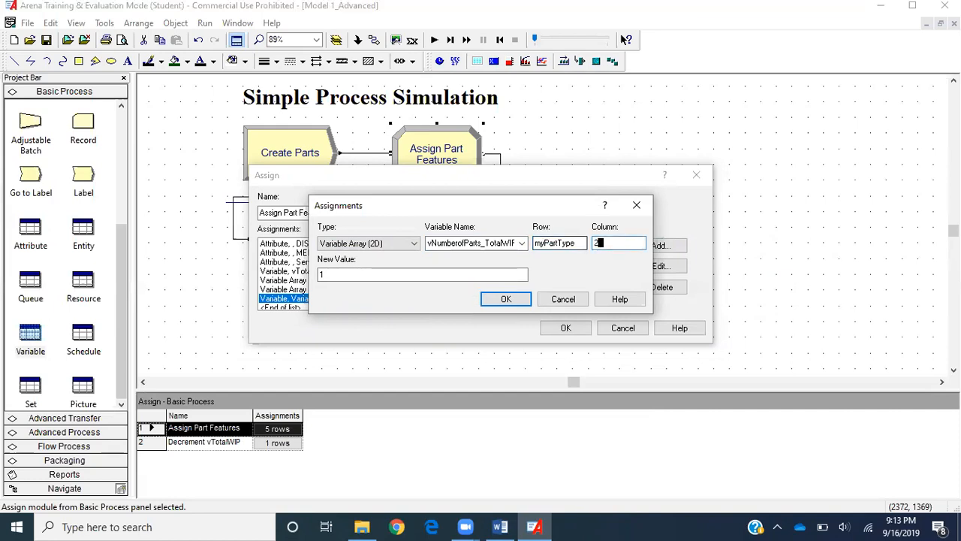
Set the new value to vNumberofParts_TotalWIP(myPartType,2)+1 and accept the Assign Part Features changes.
left_click(493, 242)
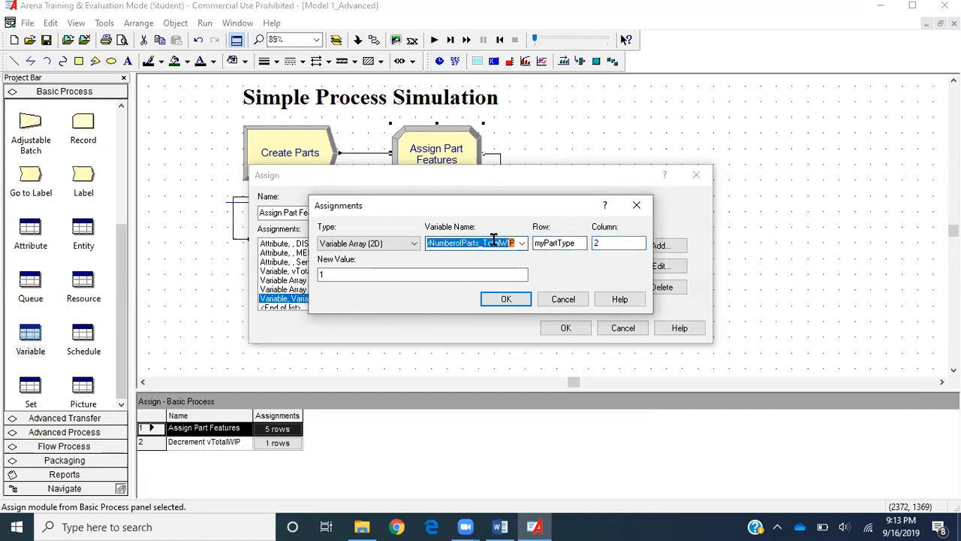
key("ctrl+c")
double_click(463, 274)
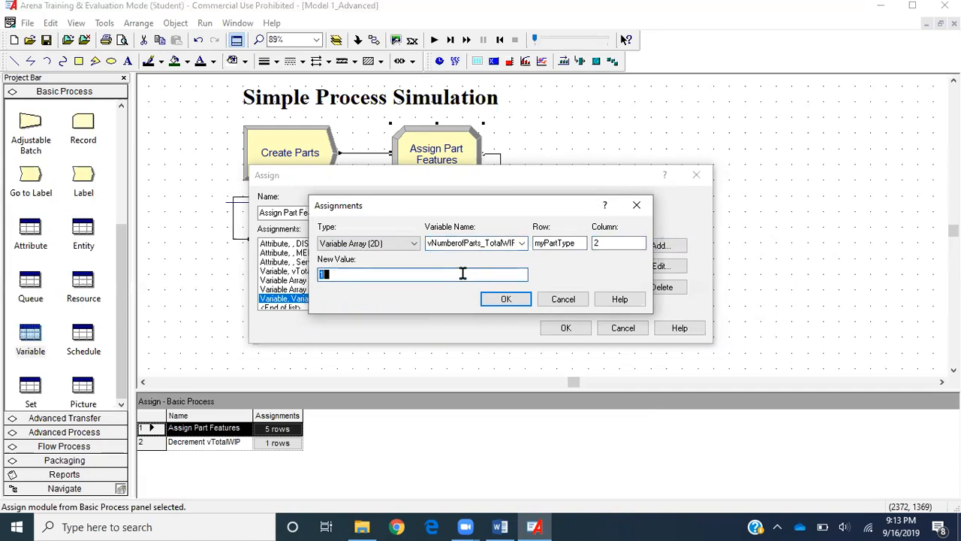
key("ctrl+v")
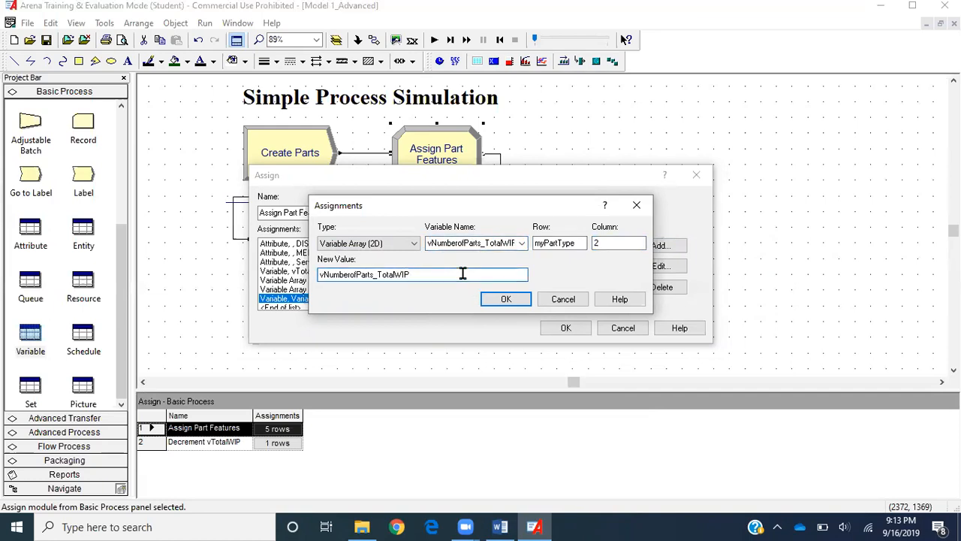
type("(myPart")
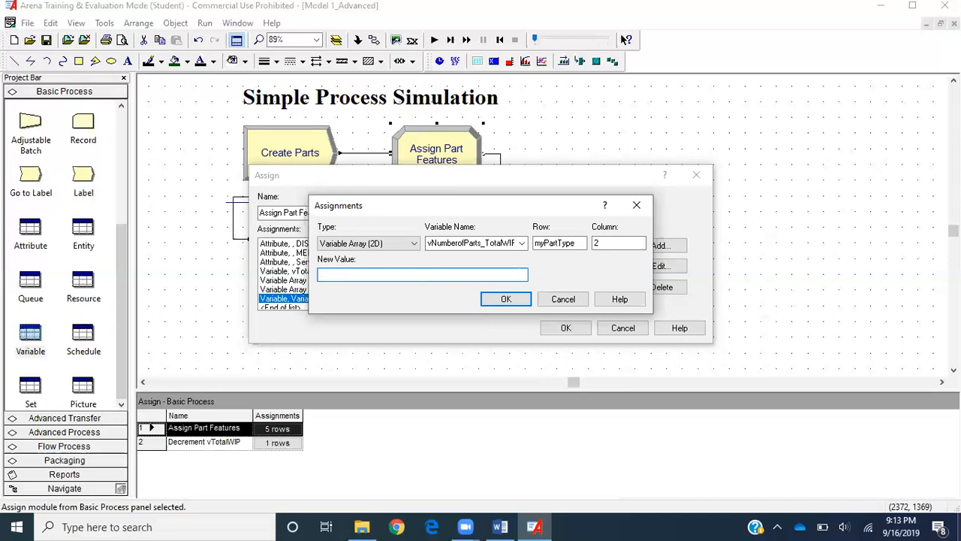
type("T")
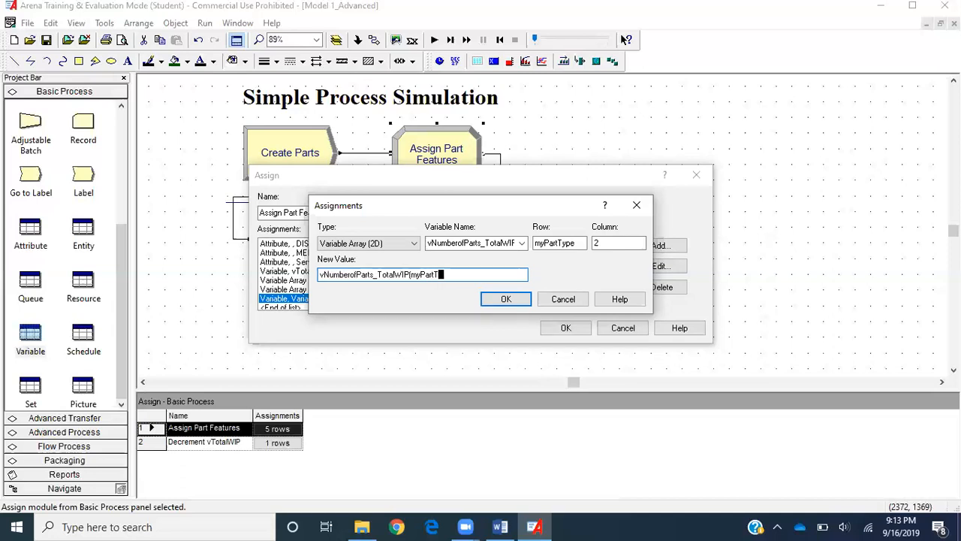
type("ype,2)+1")
left_click(509, 300)
left_click(565, 328)
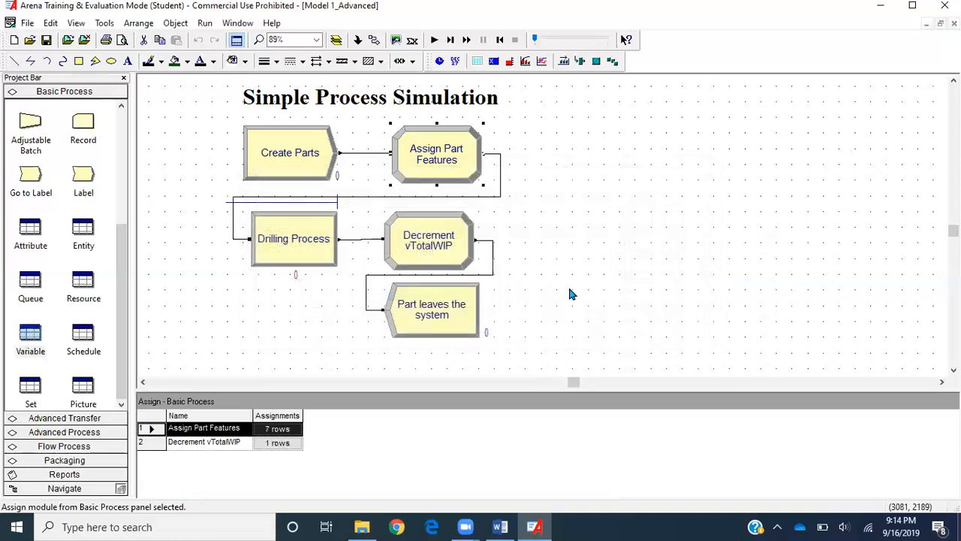
left_click(571, 295)
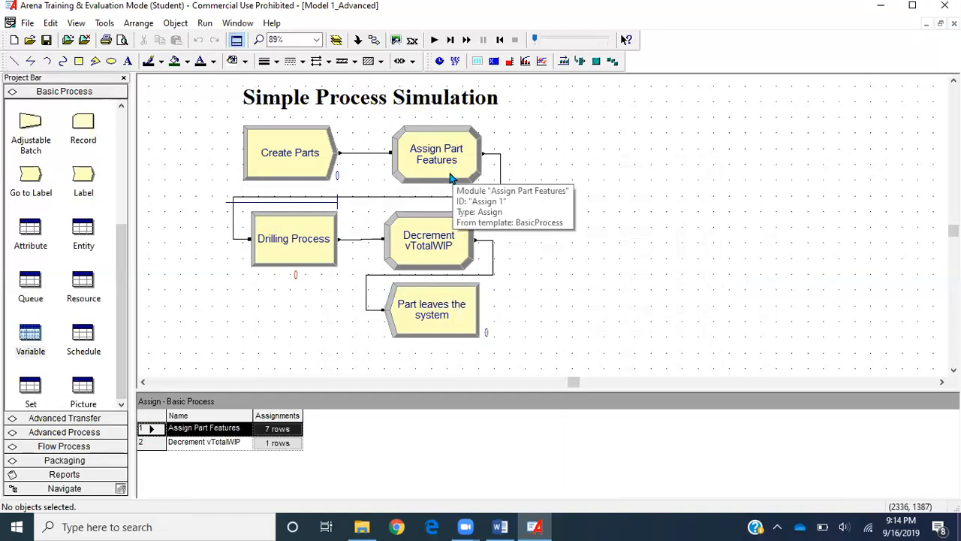
Add a Variable Array (2D) assignment for vNumberofParts_TotalWIP to the Decrement vTotalWIP module.
double_click(445, 242)
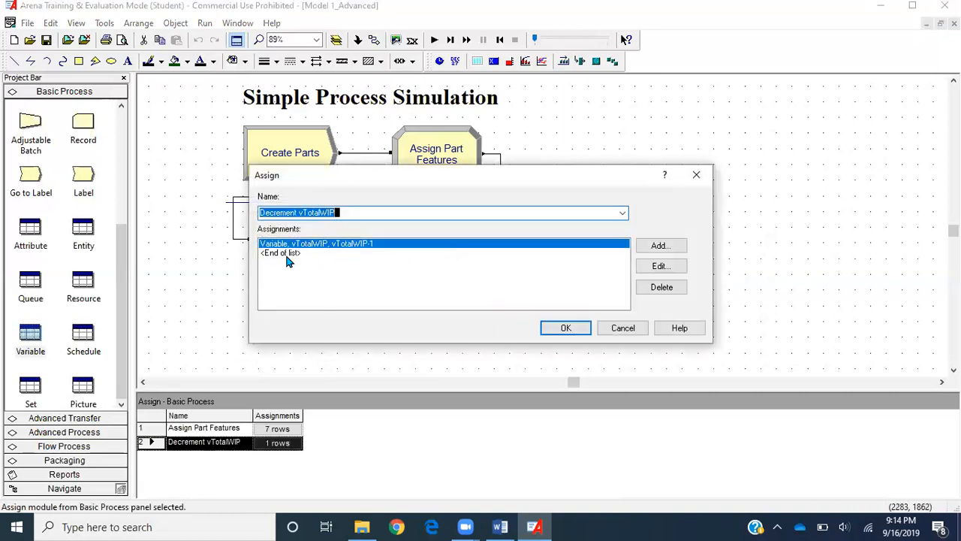
left_click(289, 258)
left_click(652, 249)
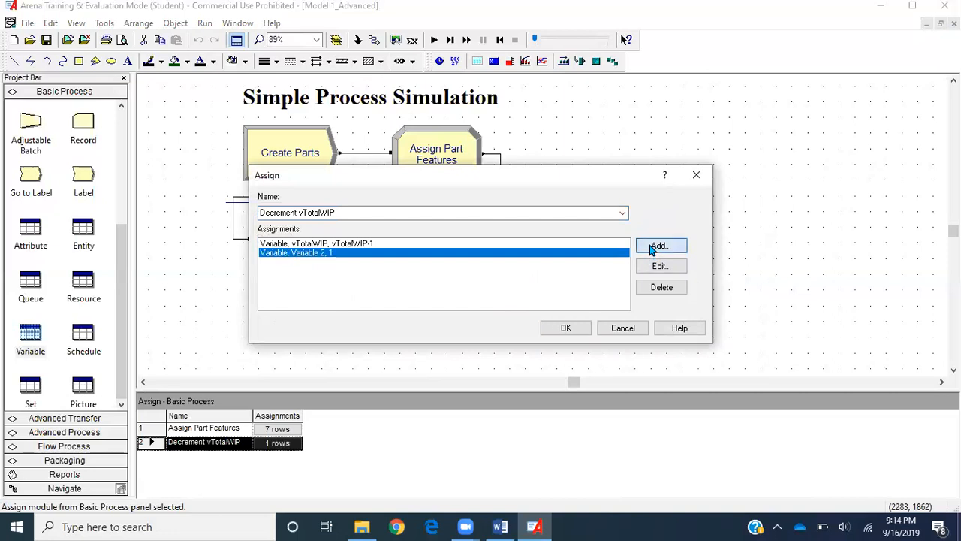
left_click(381, 244)
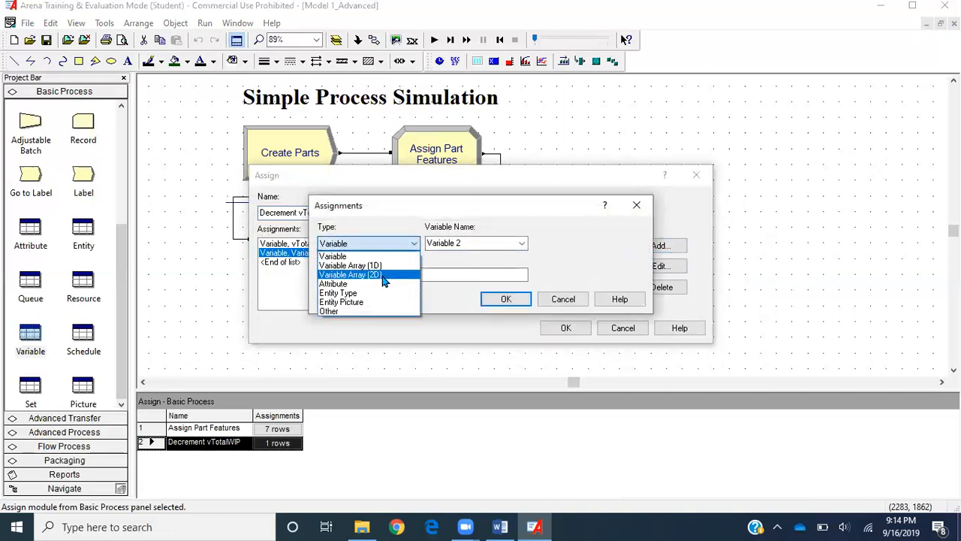
left_click(383, 275)
left_click(521, 243)
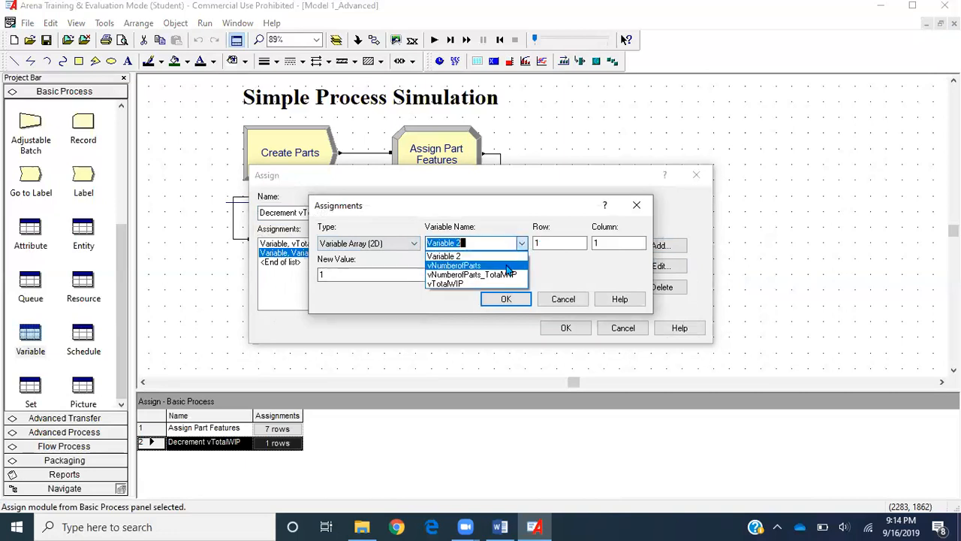
left_click(503, 273)
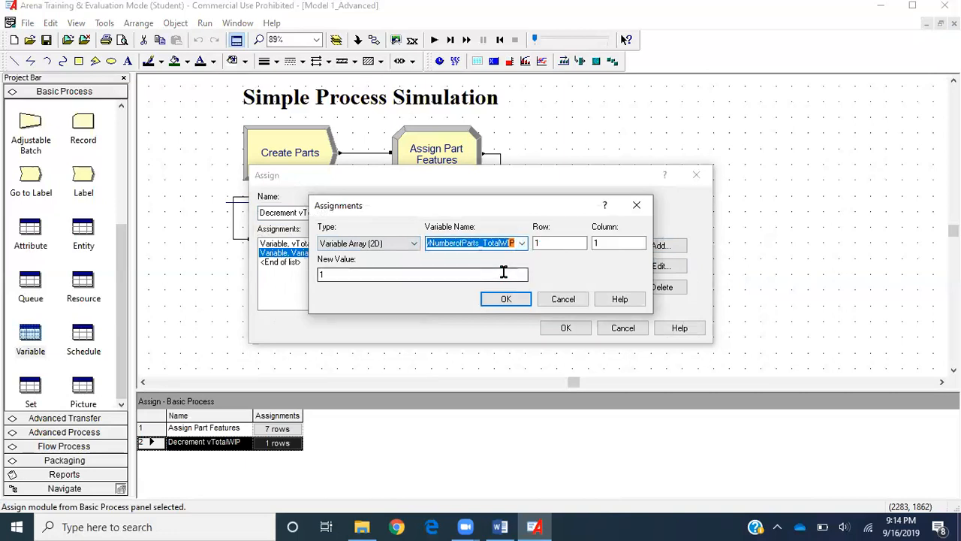
Set the row of the Decrement vTotalWIP module's 2D assignment to myPartType and its column to 2.
double_click(540, 243)
type("myPartType")
key("Tab")
type("2")
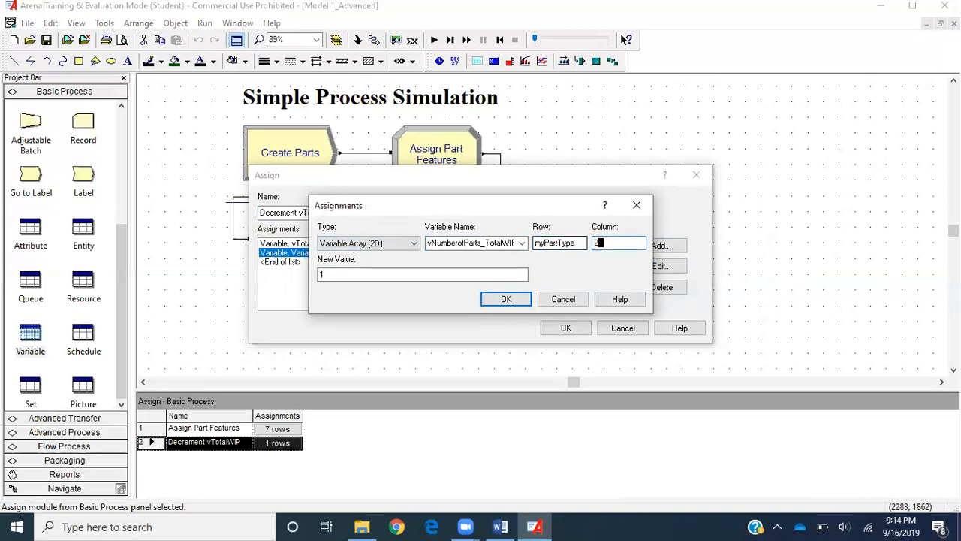
Set the 2D assignment's new value to vNumberofParts_TotalWIP(myPartType,2)-1 and accept the Decrement vTotalWIP module changes.
double_click(468, 271)
key("BackSpace")
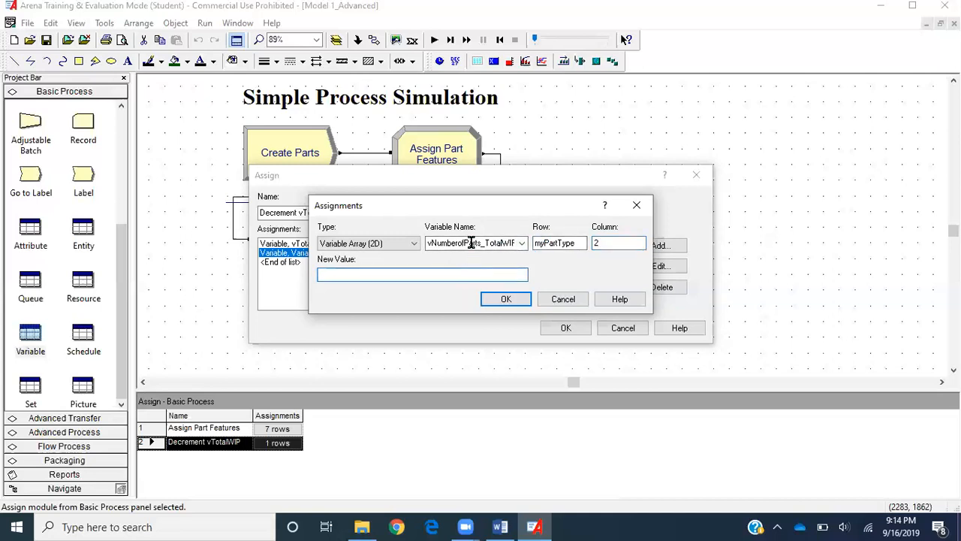
left_click(472, 241)
double_click(472, 242)
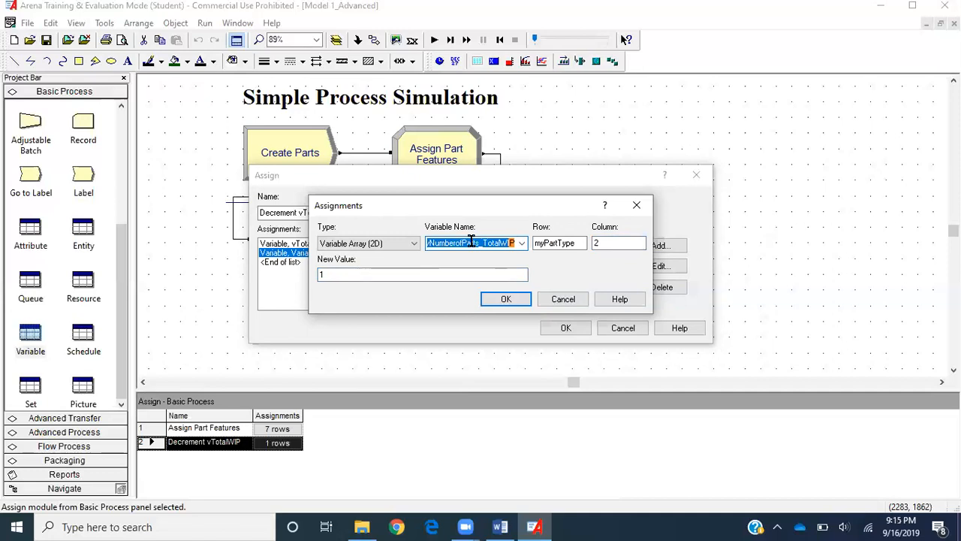
key("ctrl+c")
double_click(443, 274)
key("ctrl+v")
type("(m")
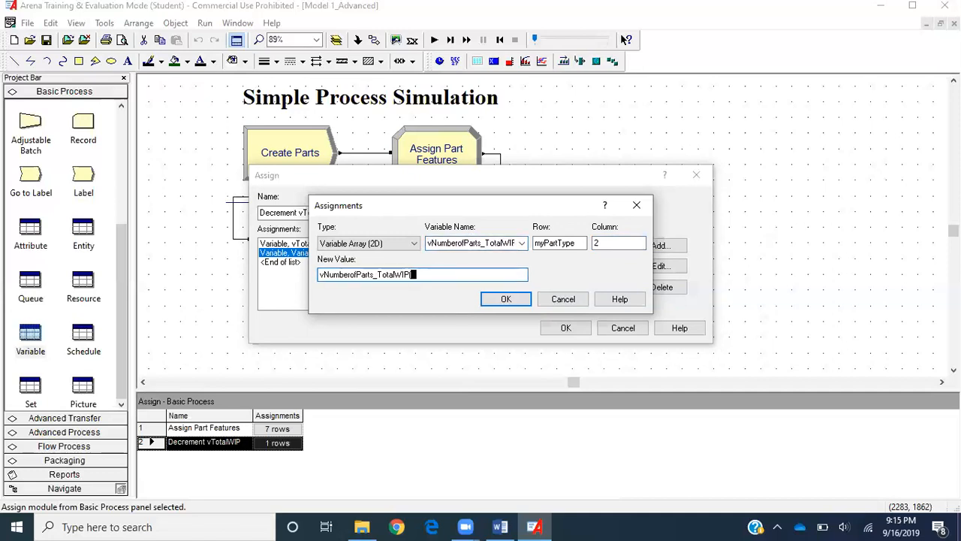
type("yPartType,2)-1")
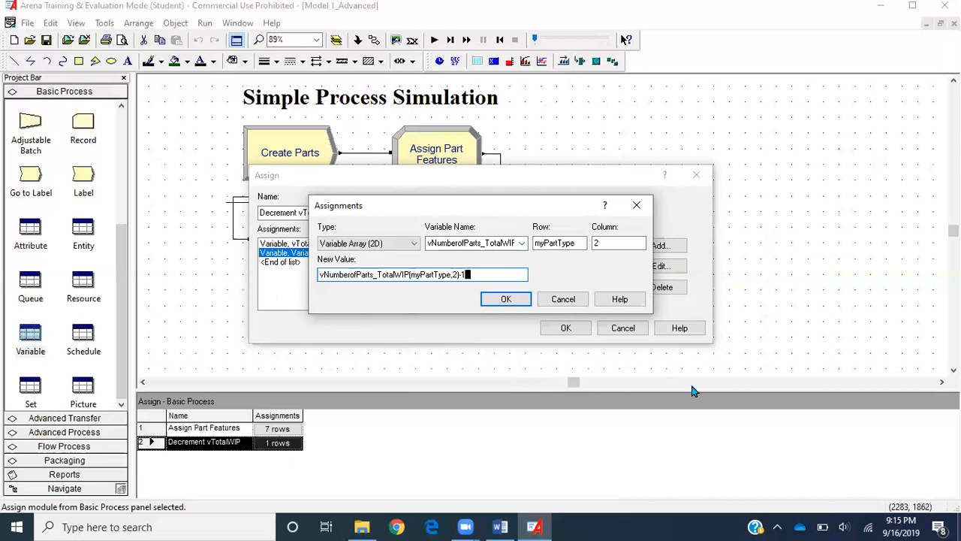
left_click(507, 300)
left_click(564, 326)
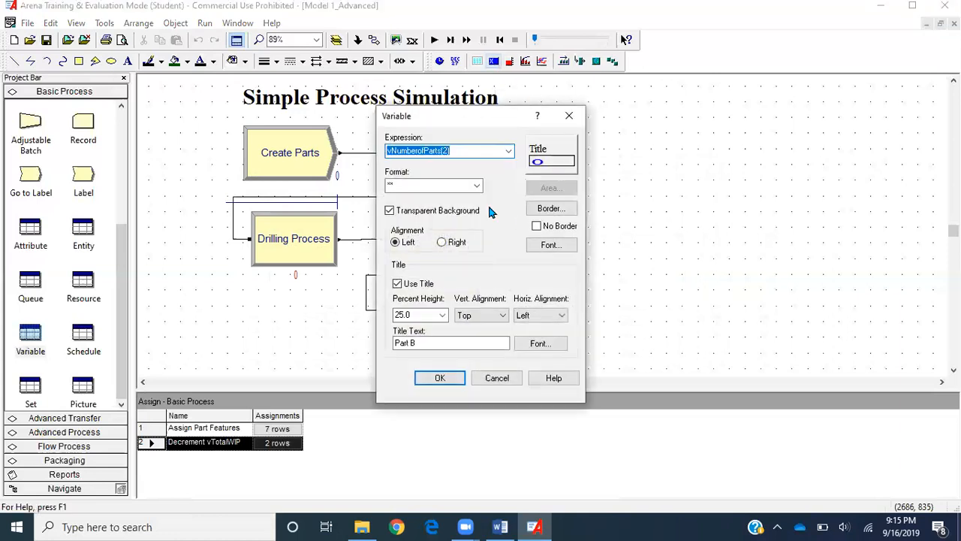
Set the new variable display's expression to vNumberofParts_TotalWIP(1,1).
left_click(508, 153)
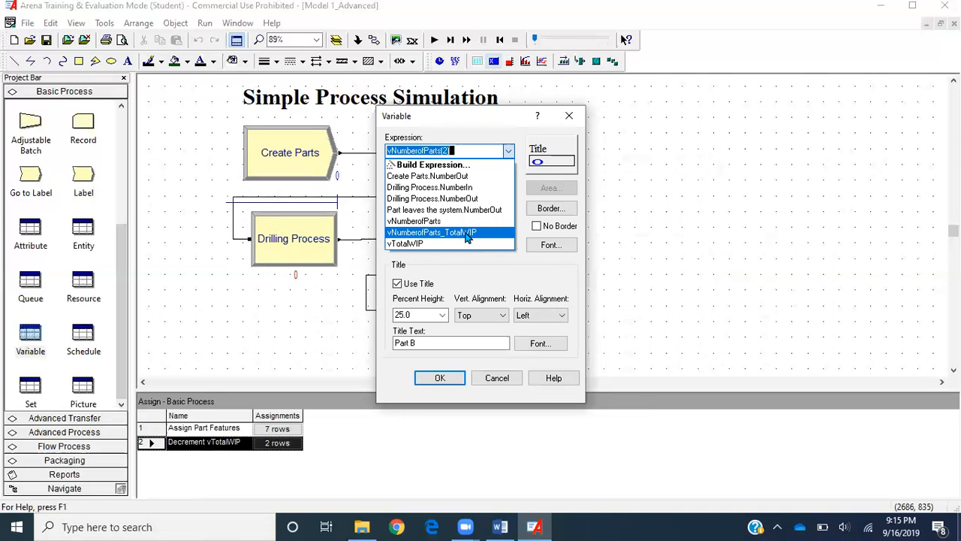
left_click(467, 236)
left_click(487, 151)
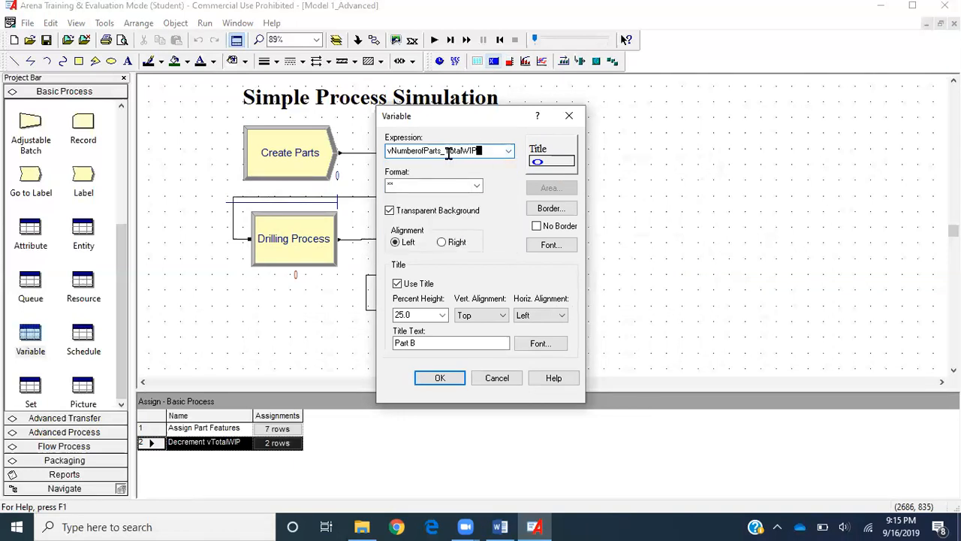
type("(1,1")
Turn off the variable display's title and place the display in the empty canvas area beside the Assign Part Features module.
left_click(432, 339)
key("BackSpace")
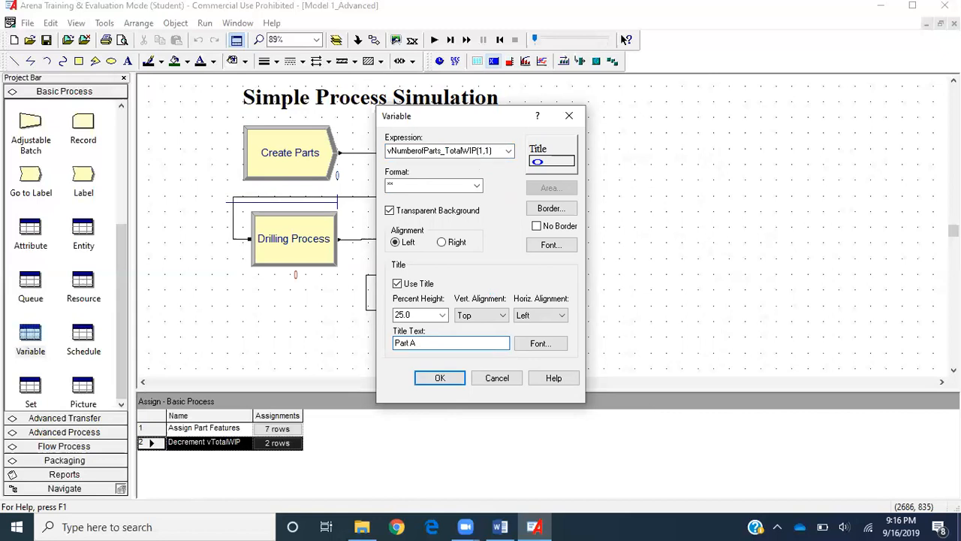
key("BackSpace")
key("BackSpace")
key("BackSpace")
key("BackSpace")
key("BackSpace")
left_click(397, 284)
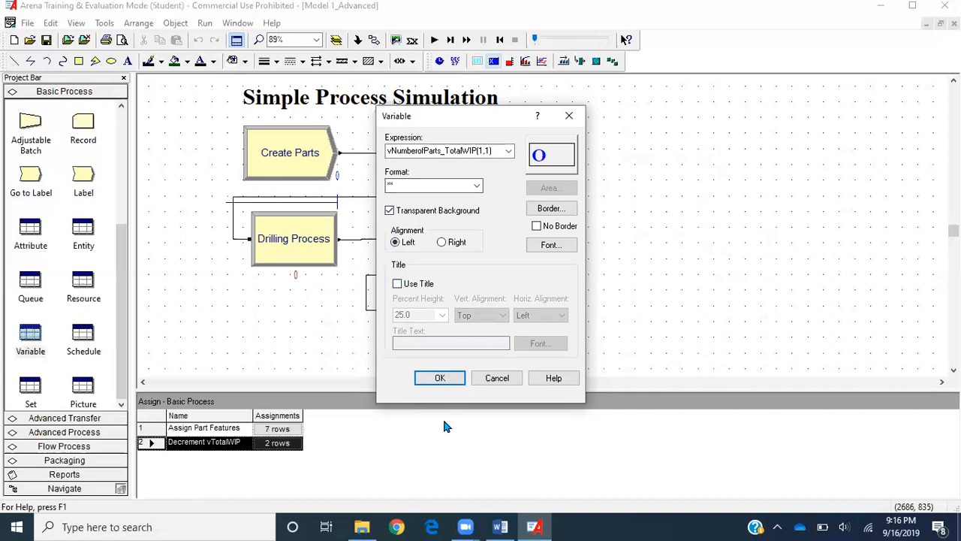
left_click(440, 378)
left_click_drag(588, 150, 656, 184)
left_click(641, 240)
Add the text label "Part A" beside the vNumberofParts_TotalWIP(1,1) display.
left_click(128, 62)
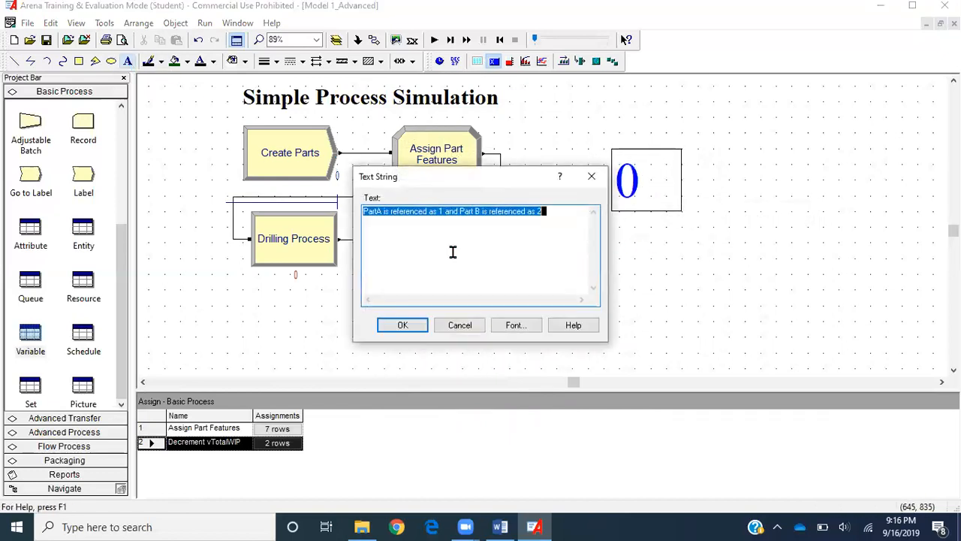
type("P")
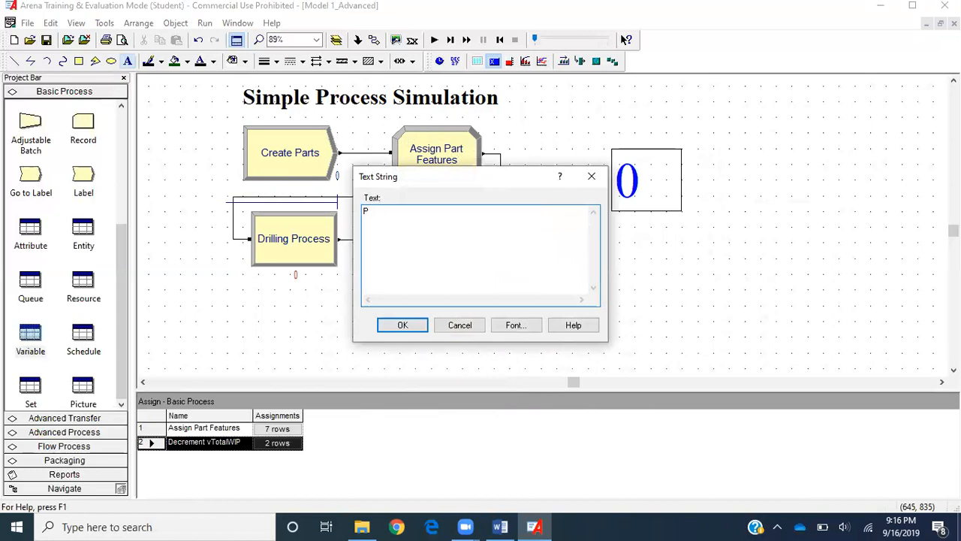
type("art A")
key("Return")
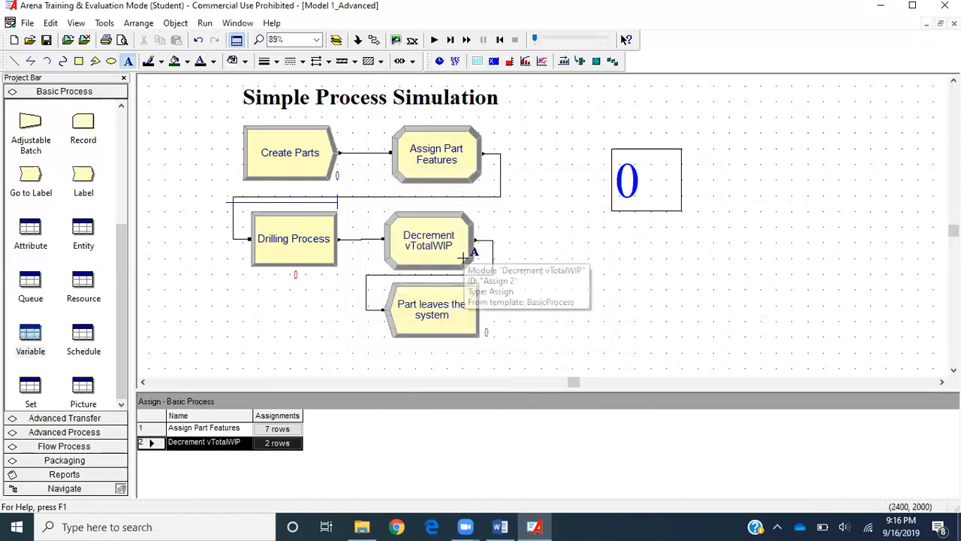
left_click(533, 176)
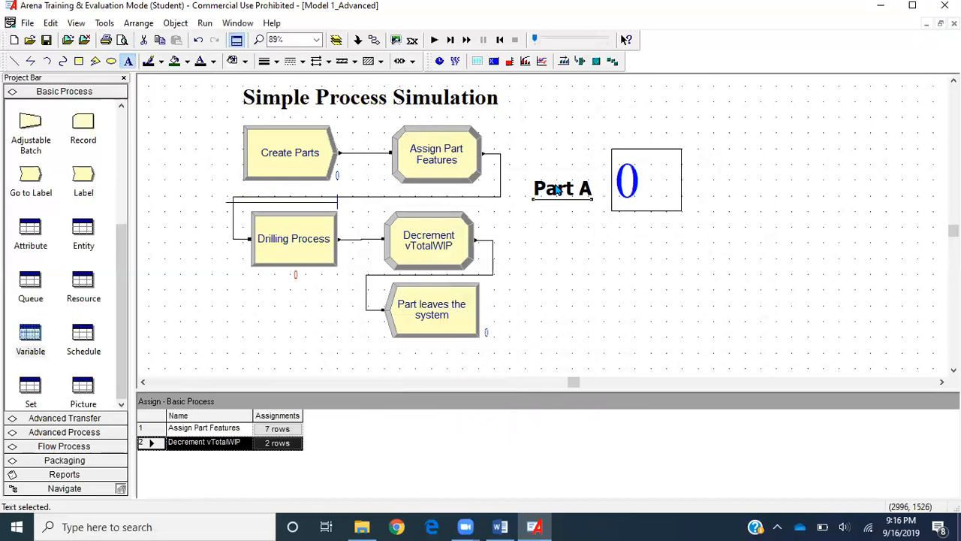
Add the text heading "Number of Parts" above the Part A variable display.
left_click(129, 62)
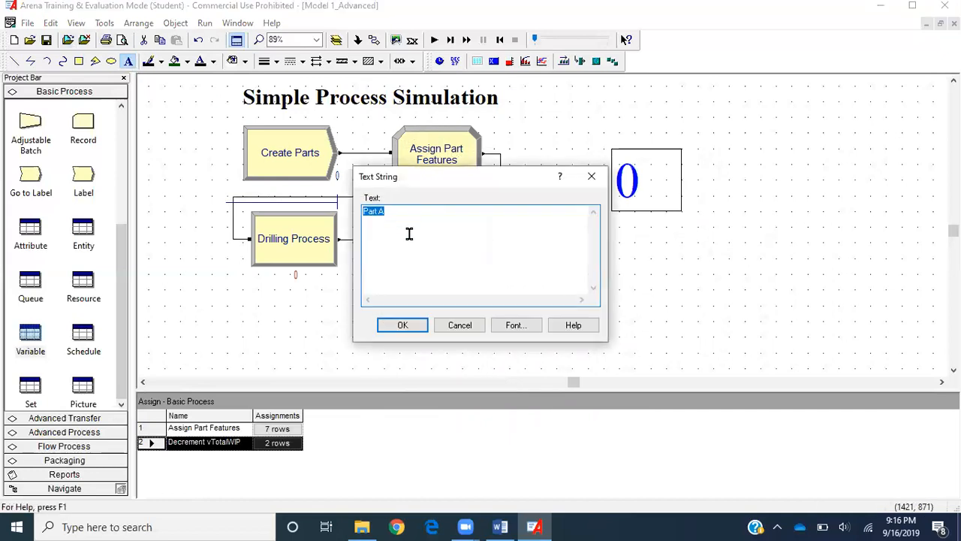
type("Number of Par")
key("Escape")
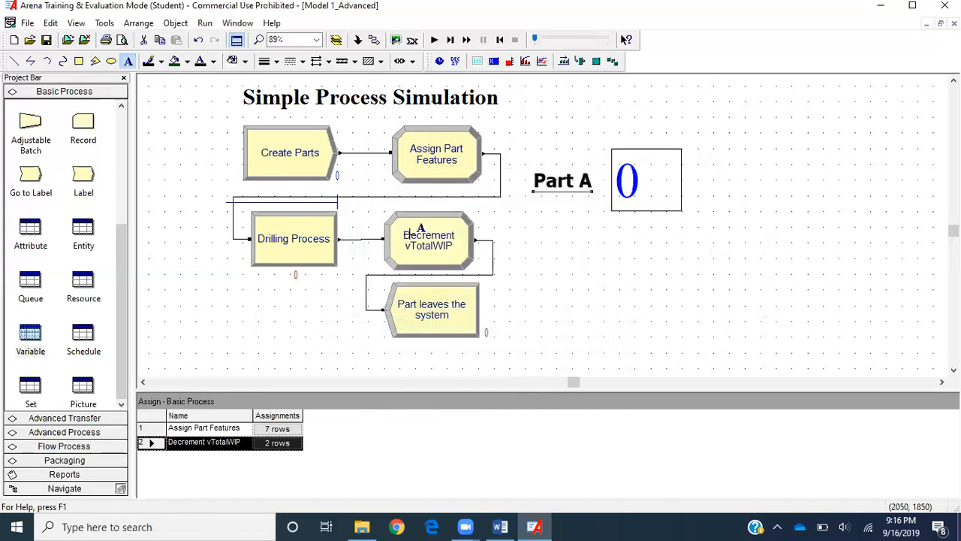
left_click(605, 121)
left_click_drag(648, 133, 625, 125)
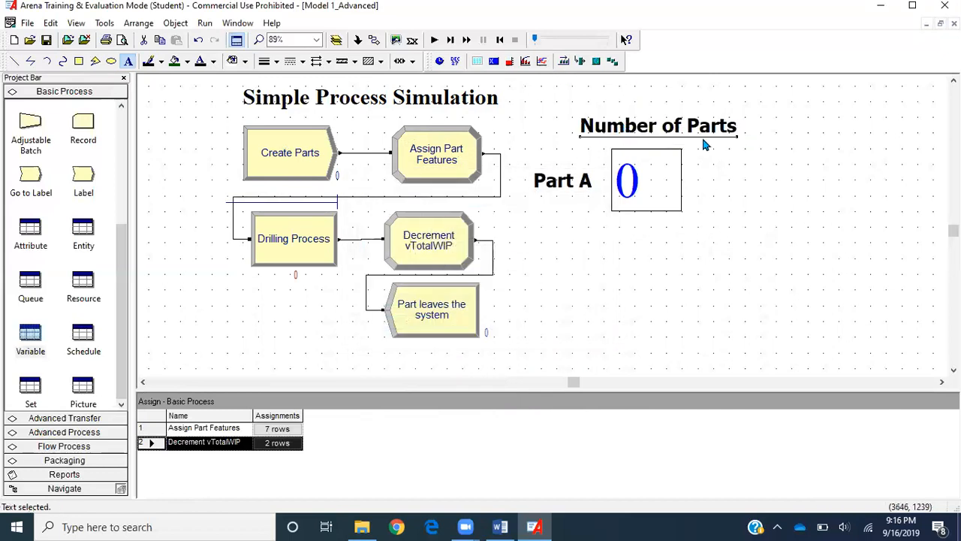
Shift the Part A variable display slightly to sit under the Number of Parts heading and set its alignment to Right.
left_click_drag(680, 187, 696, 186)
left_click(774, 217)
double_click(683, 174)
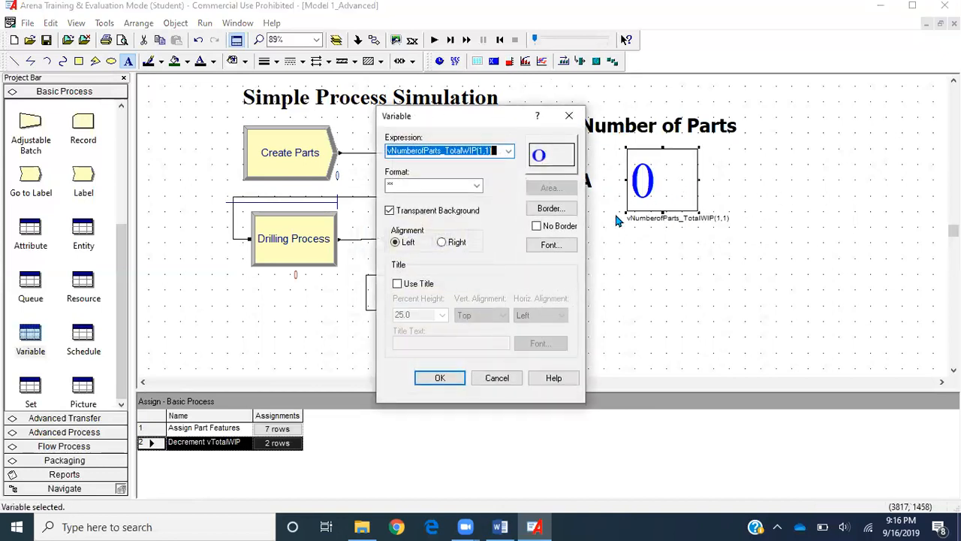
left_click(444, 242)
left_click(441, 377)
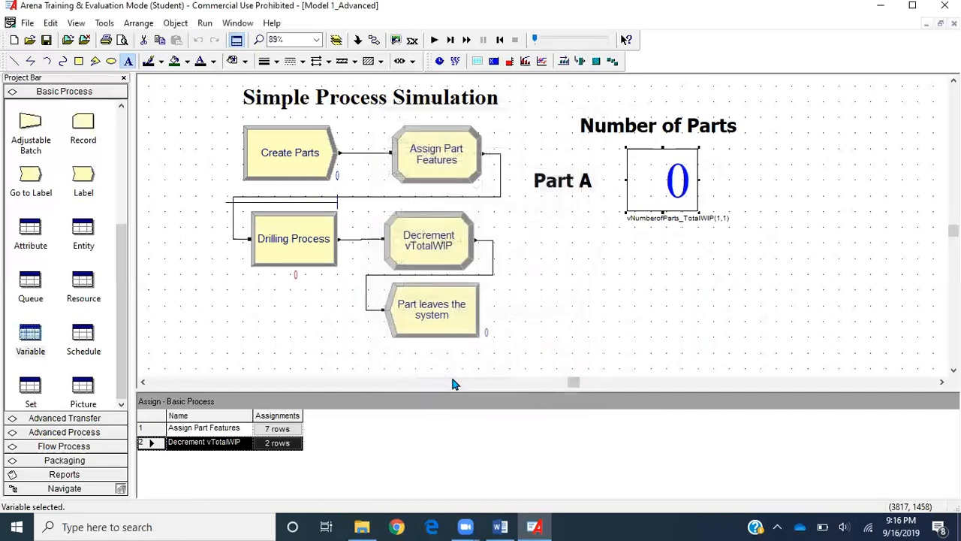
left_click(731, 280)
Add a variable display for vNumberofParts_TotalWIP(2,1) directly below the Part A display.
left_click(494, 61)
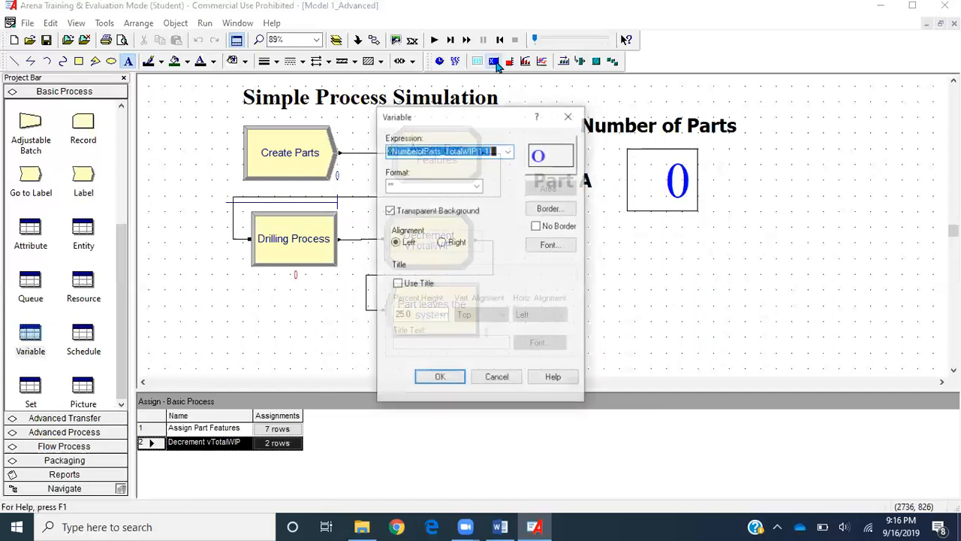
left_click(481, 149)
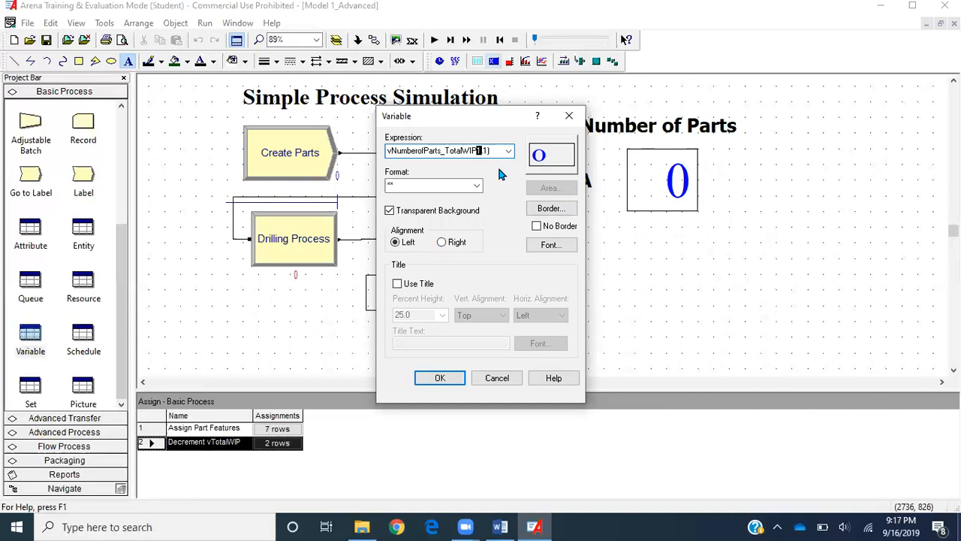
key("Delete")
type("2")
left_click(434, 377)
left_click(627, 243)
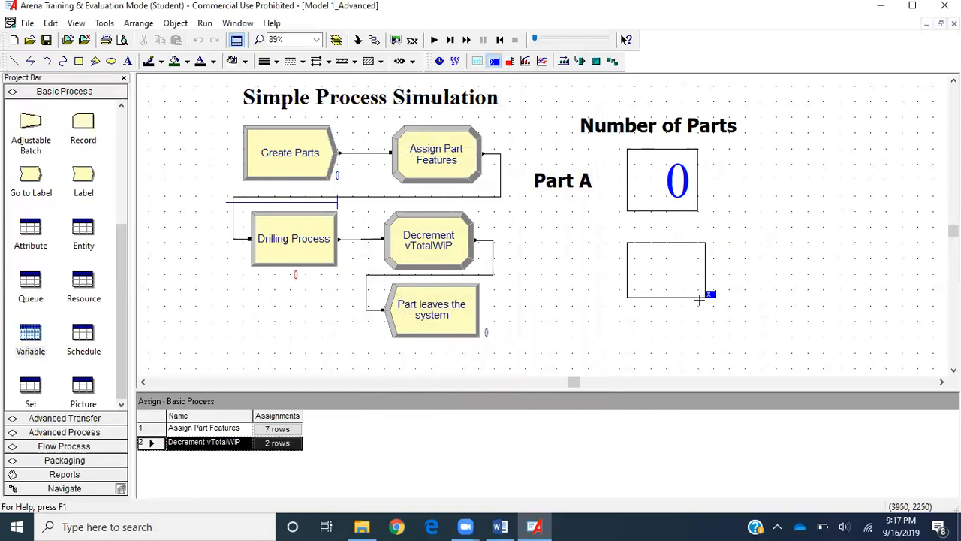
left_click(698, 298)
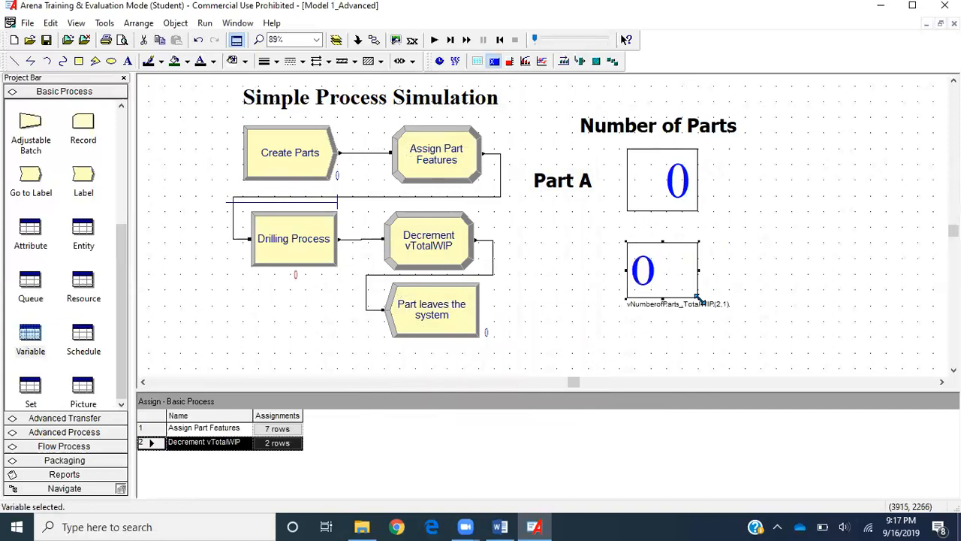
Set the vNumberofParts_TotalWIP(2,1) display's alignment to Right and enlarge it slightly to match the Part A display.
double_click(670, 266)
left_click(443, 242)
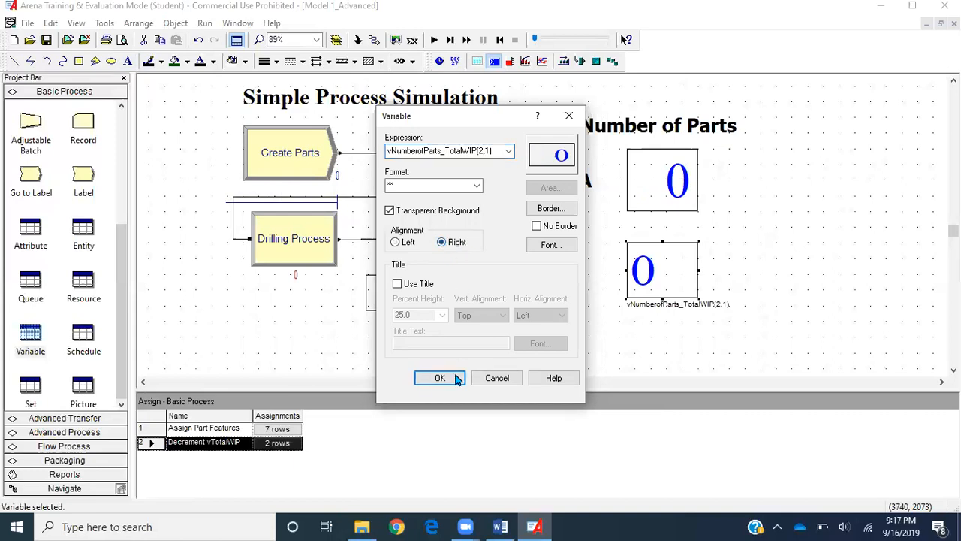
left_click(450, 379)
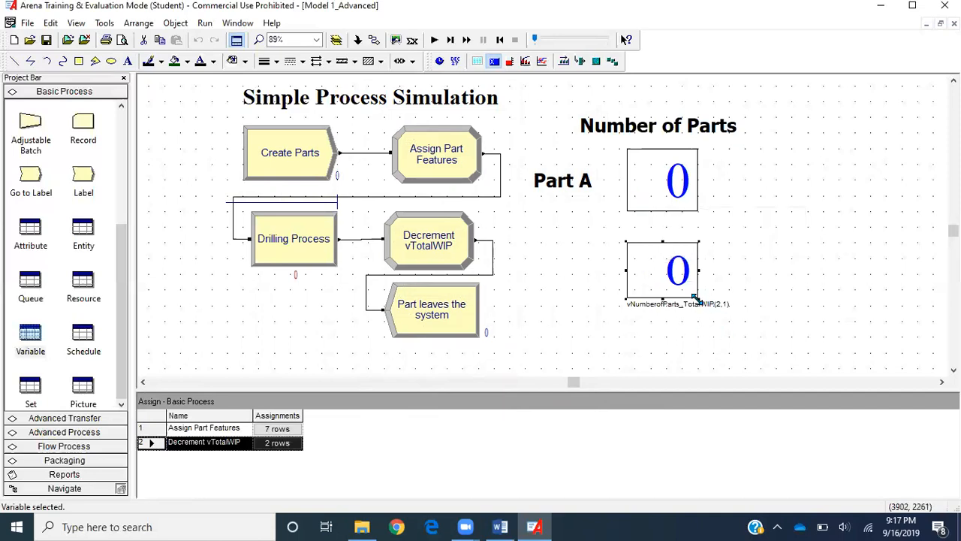
left_click_drag(700, 304, 699, 311)
left_click(743, 266)
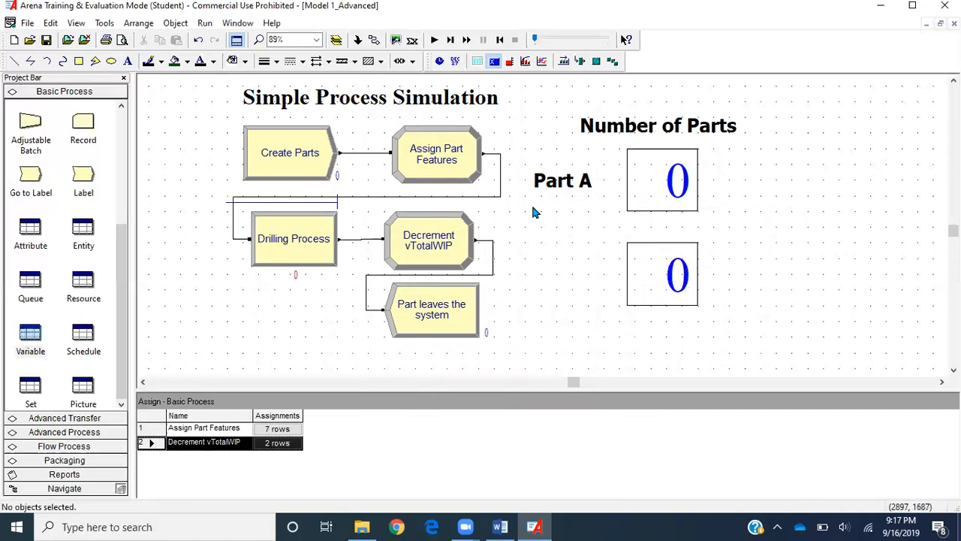
Add the text label "Part B" beside the vNumberofParts_TotalWIP(2,1) display.
left_click(128, 61)
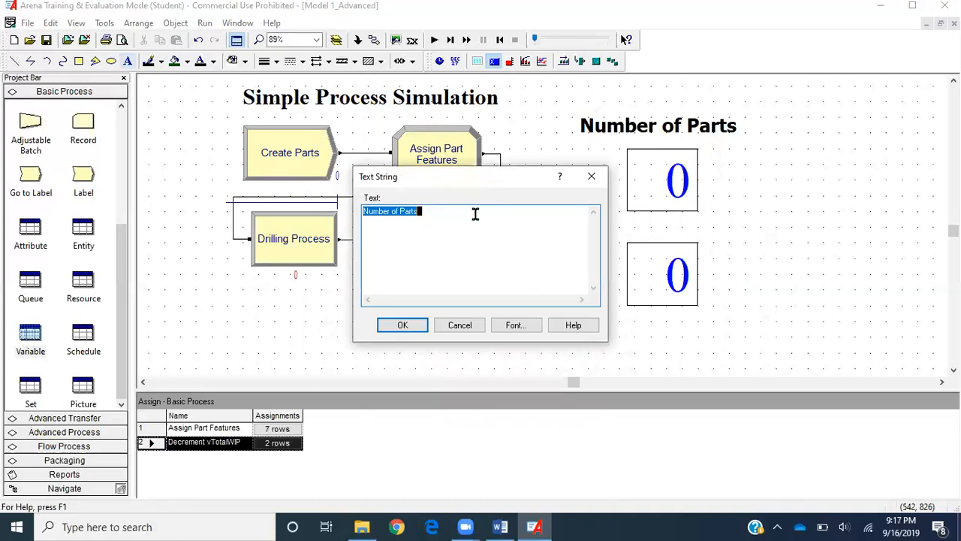
type("Part A")
key("Return")
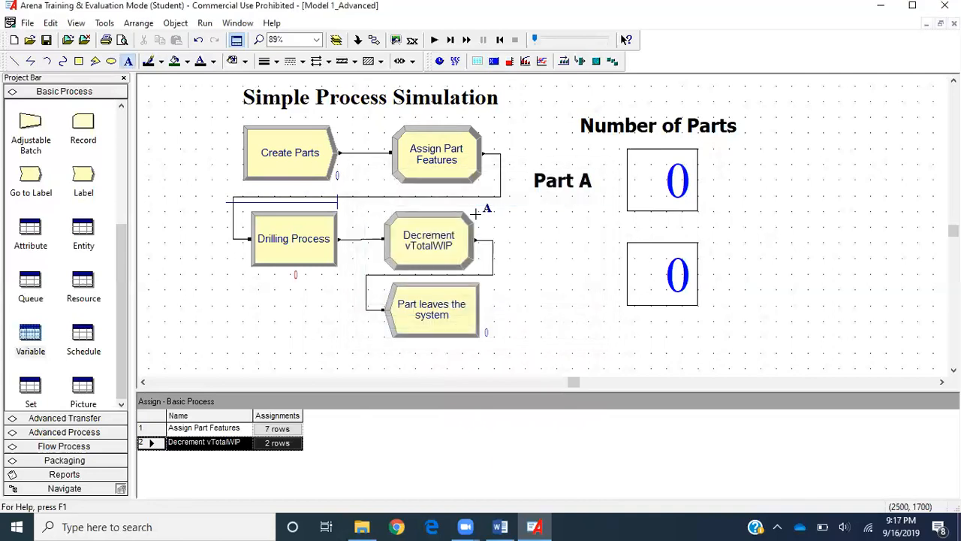
left_click(551, 268)
left_click(561, 279)
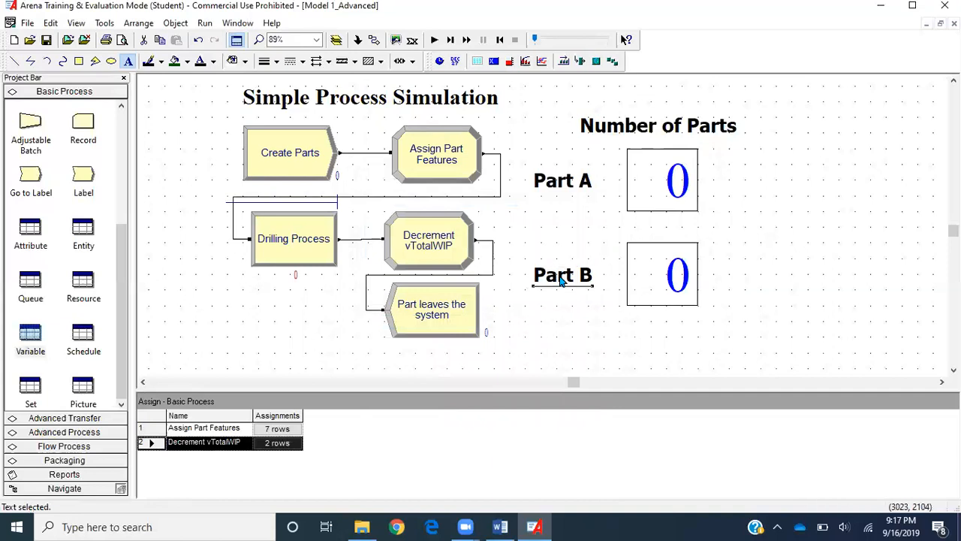
left_click(749, 255)
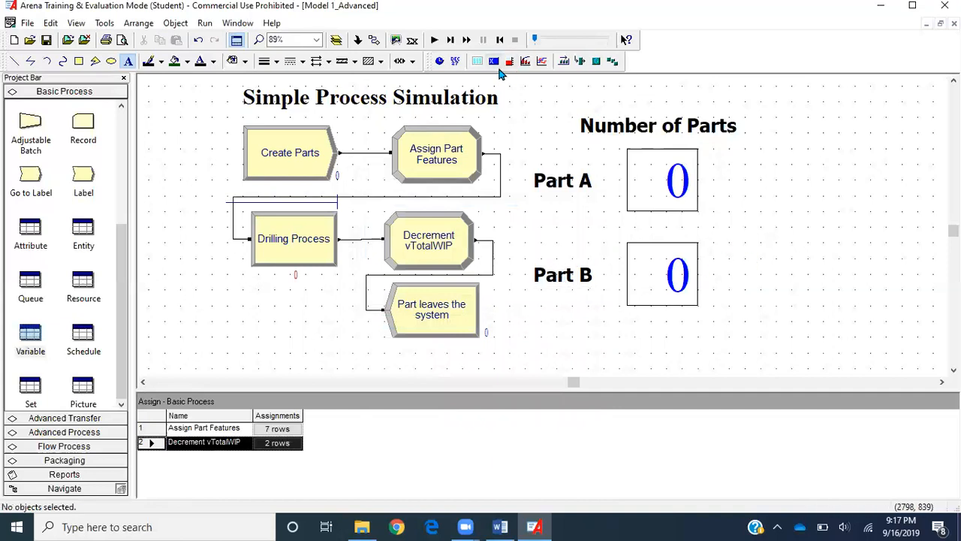
Add the text heading "Total WIP" level with the Number of Parts heading, as a second column.
left_click(128, 62)
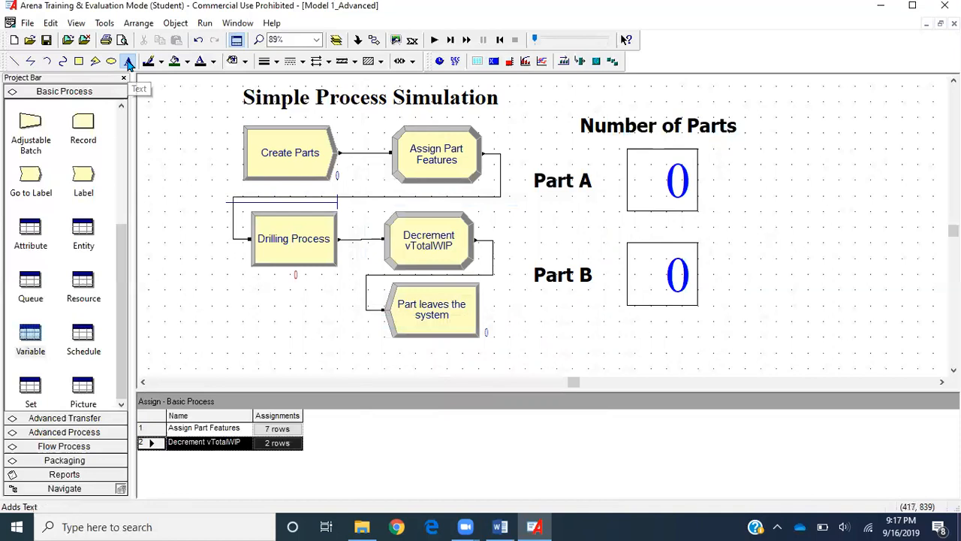
type("Tp")
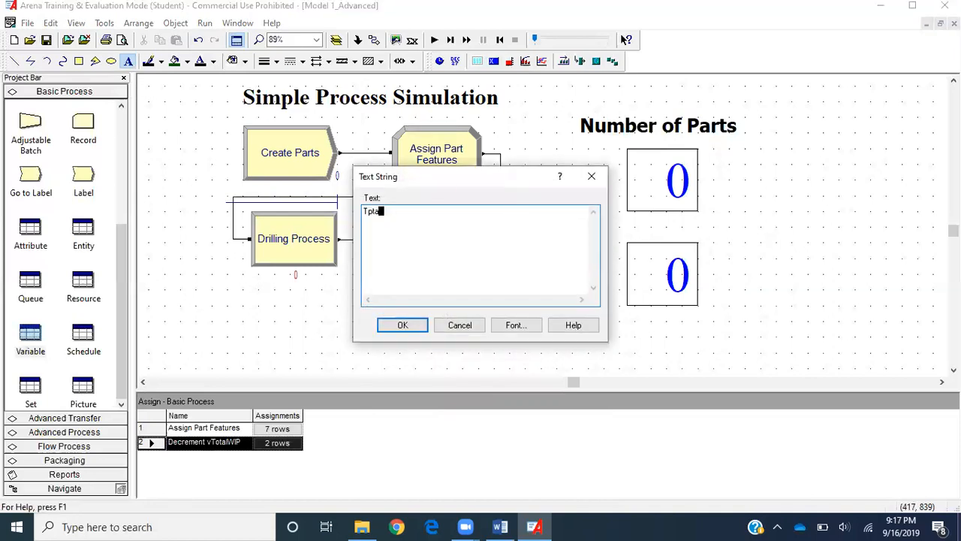
key("BackSpace")
type("otalWIP")
key("Return")
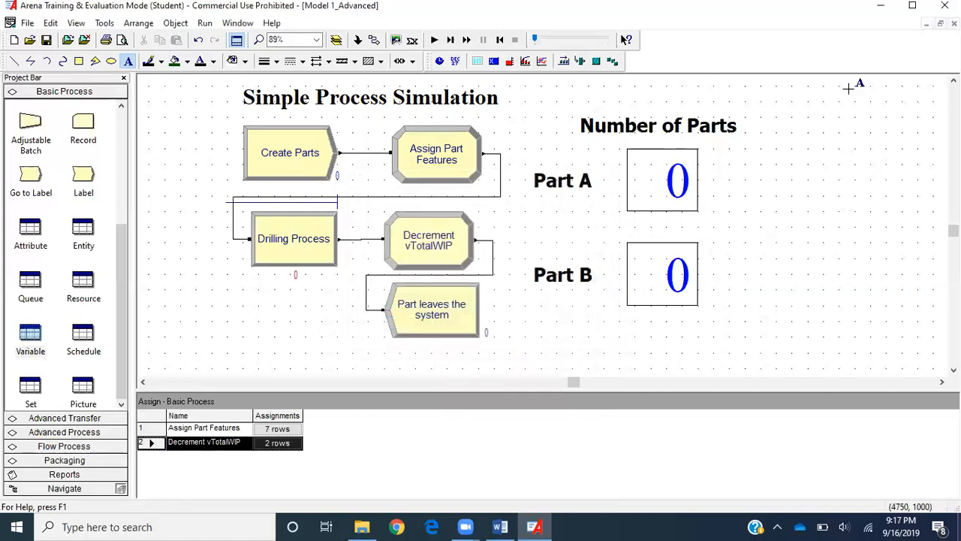
left_click(802, 120)
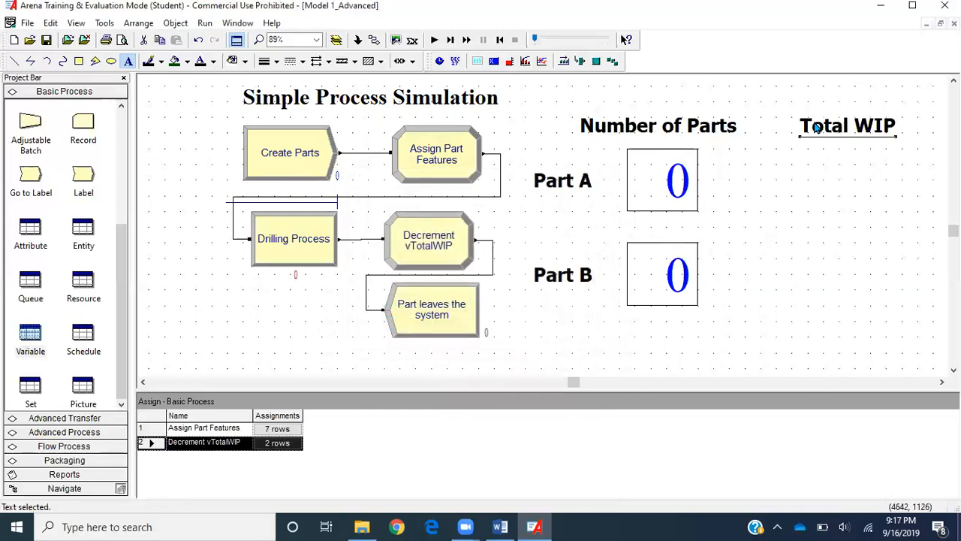
left_click(789, 155)
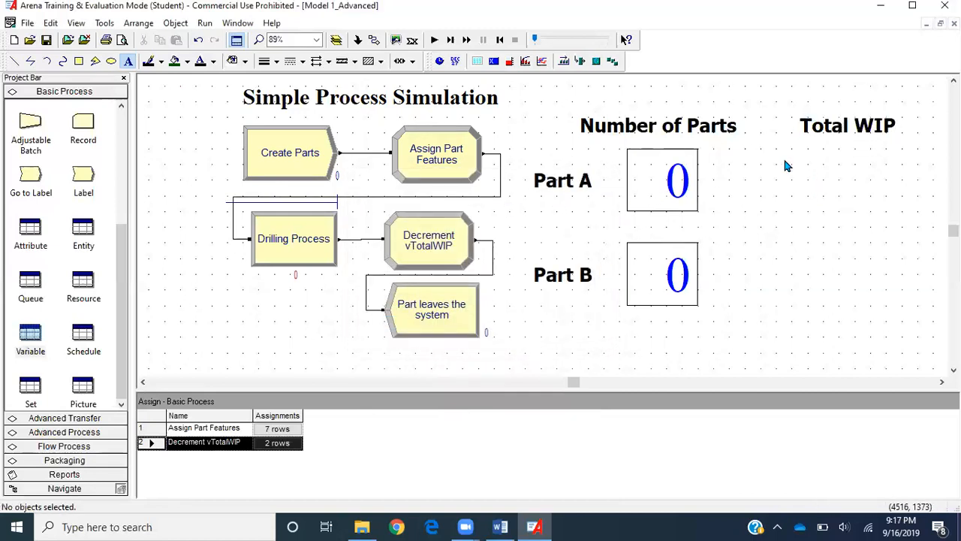
Add a variable display for vNumberofParts_TotalWIP(1,2) under the Total WIP heading, in the Part A row.
left_click(490, 62)
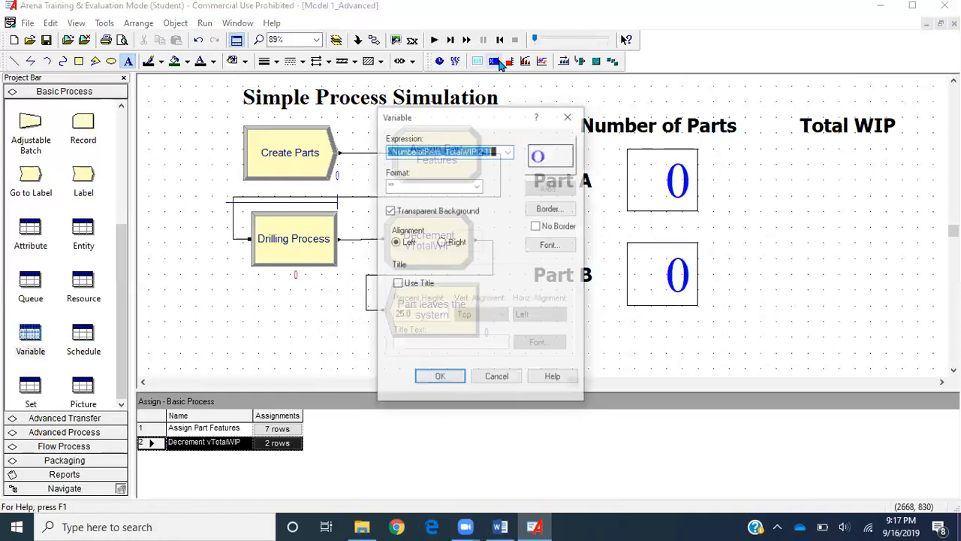
left_click(488, 150)
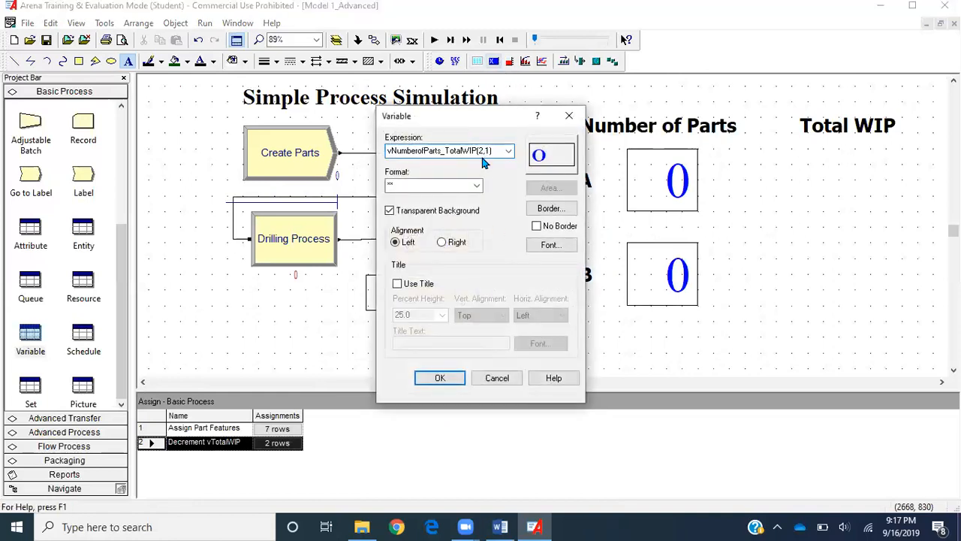
left_click_drag(483, 153, 489, 151)
left_click_drag(498, 111, 338, 115)
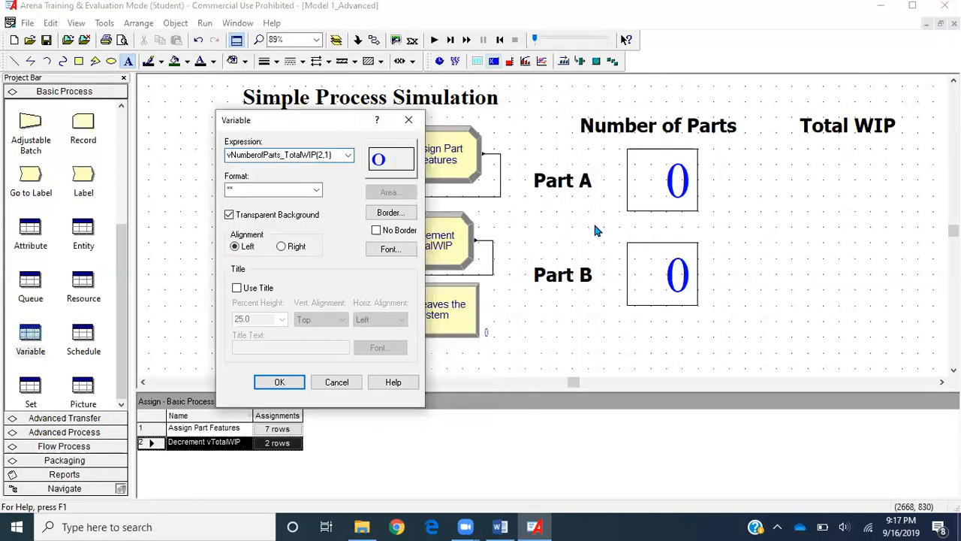
mouse_move(328, 155)
left_mouse_down()
mouse_move(317, 156)
mouse_move(324, 159)
left_mouse_up()
type("1,")
left_click(281, 381)
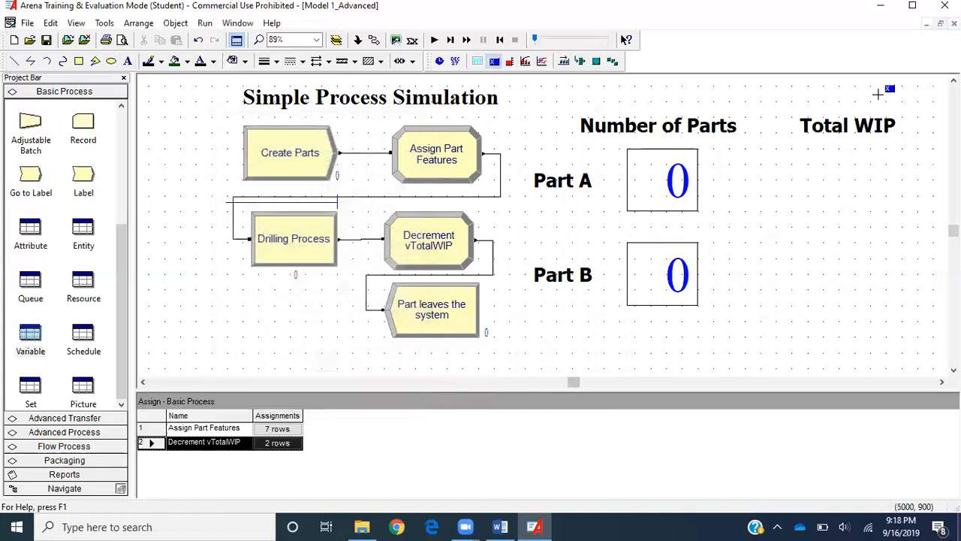
left_click(802, 143)
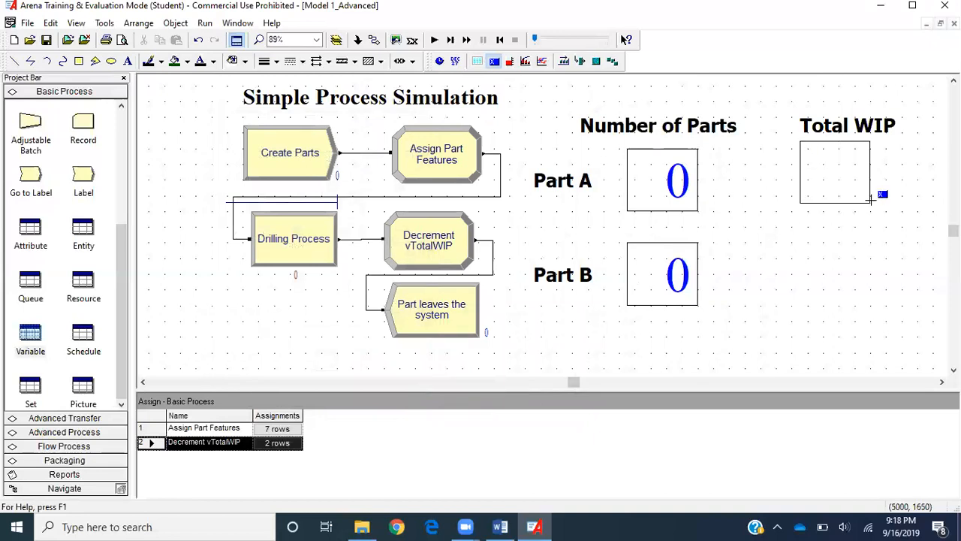
left_click(872, 202)
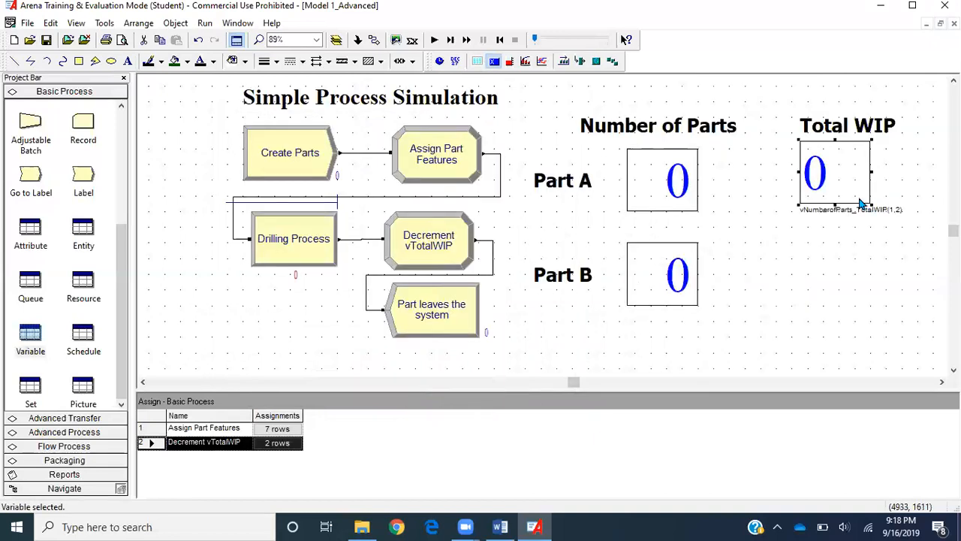